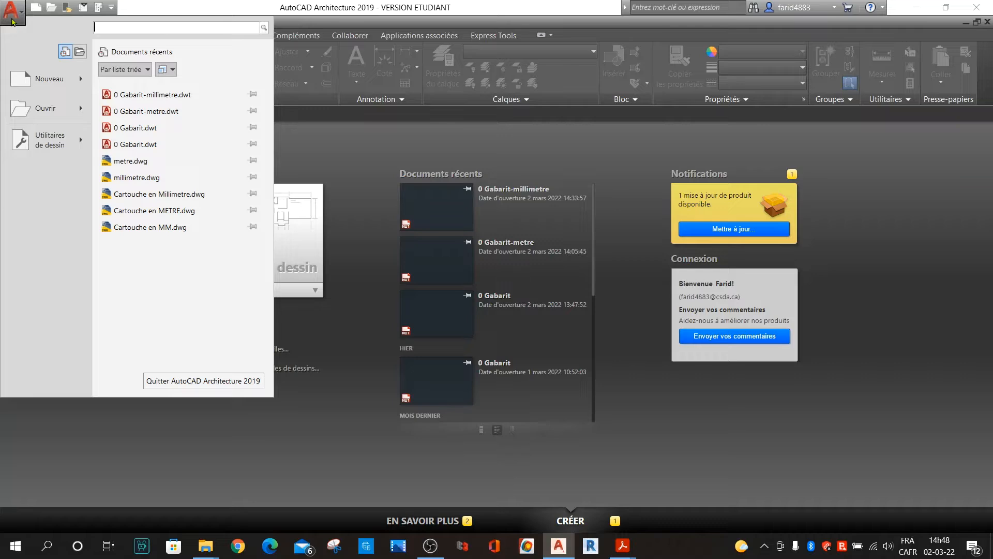
Open the template 0 Gabarit-millimetre.dwt from the DWT folder inside the desktop's Gabarit folder.
{"action": "left_click", "coordinate": [11, 20]}
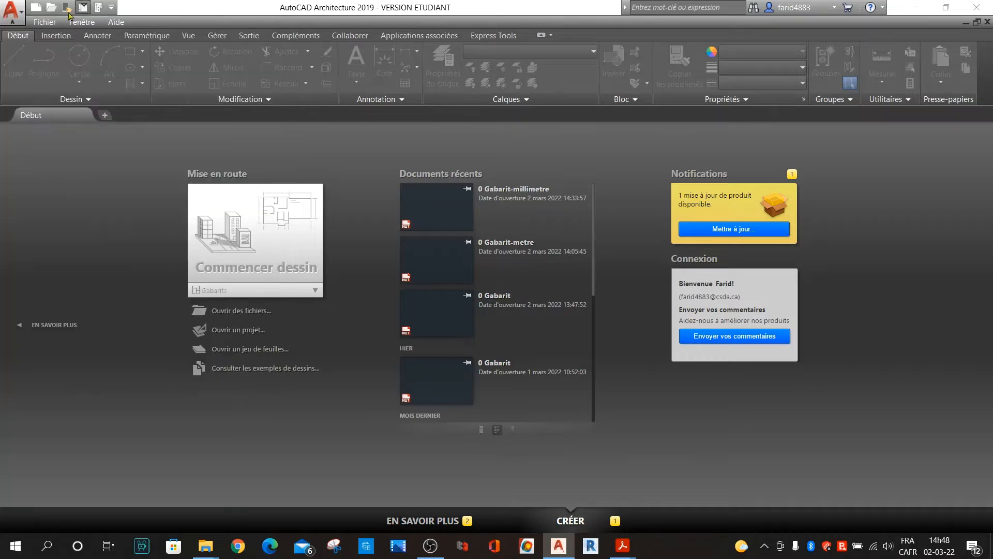
{"action": "left_click", "coordinate": [52, 11]}
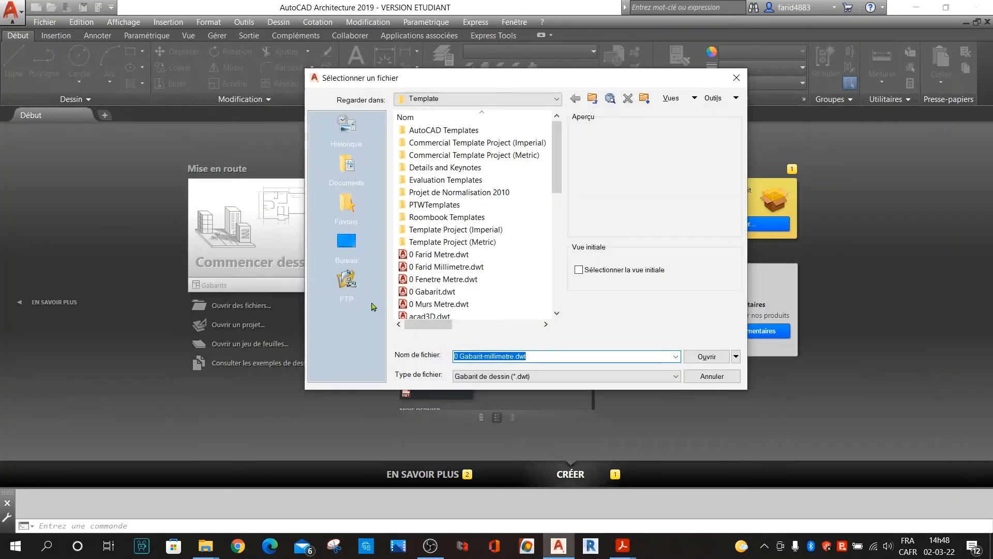
{"action": "left_click", "coordinate": [346, 246]}
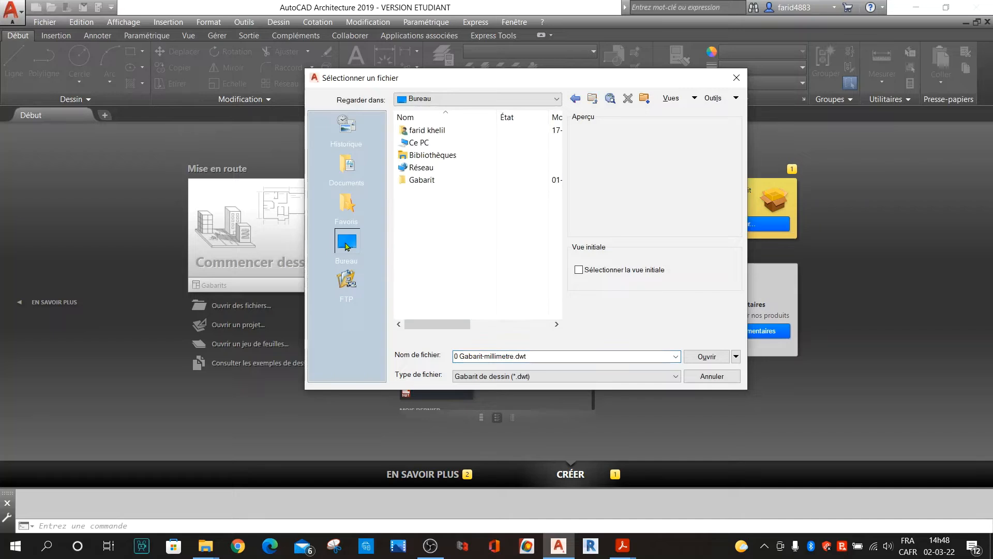
{"action": "double_click", "coordinate": [424, 181]}
{"action": "double_click", "coordinate": [417, 169]}
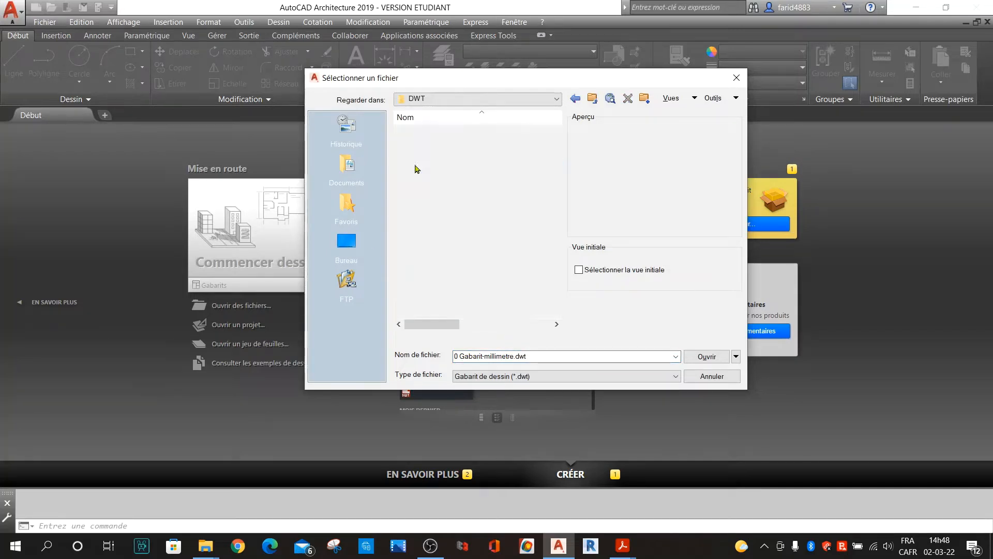
{"action": "double_click", "coordinate": [451, 145]}
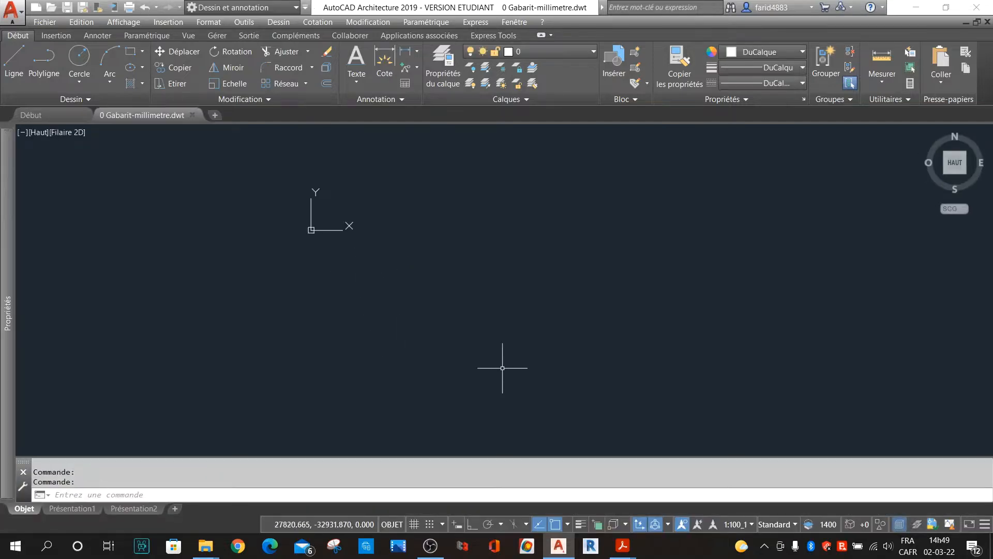
{"action": "left_click", "coordinate": [398, 100]}
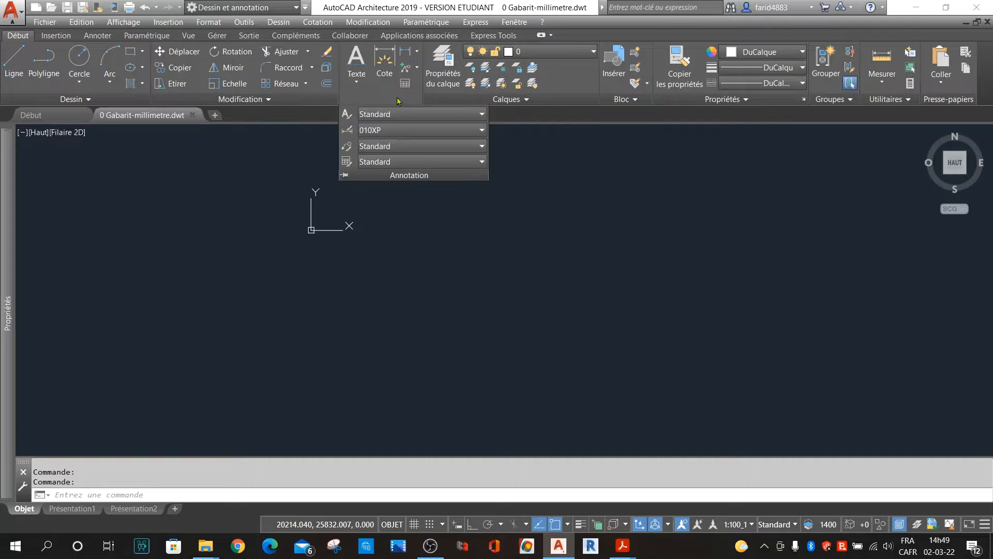
{"action": "left_click", "coordinate": [346, 147]}
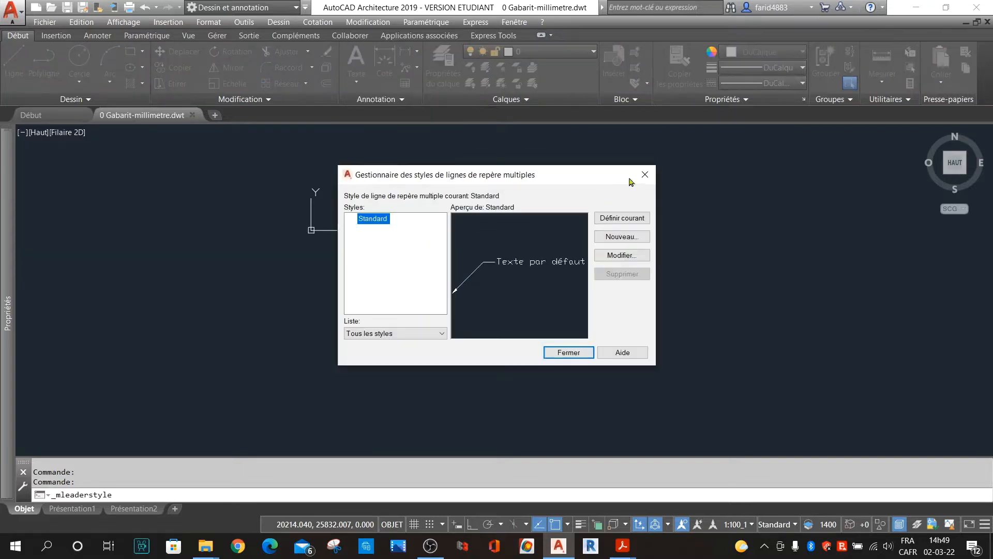
{"action": "left_click", "coordinate": [645, 174]}
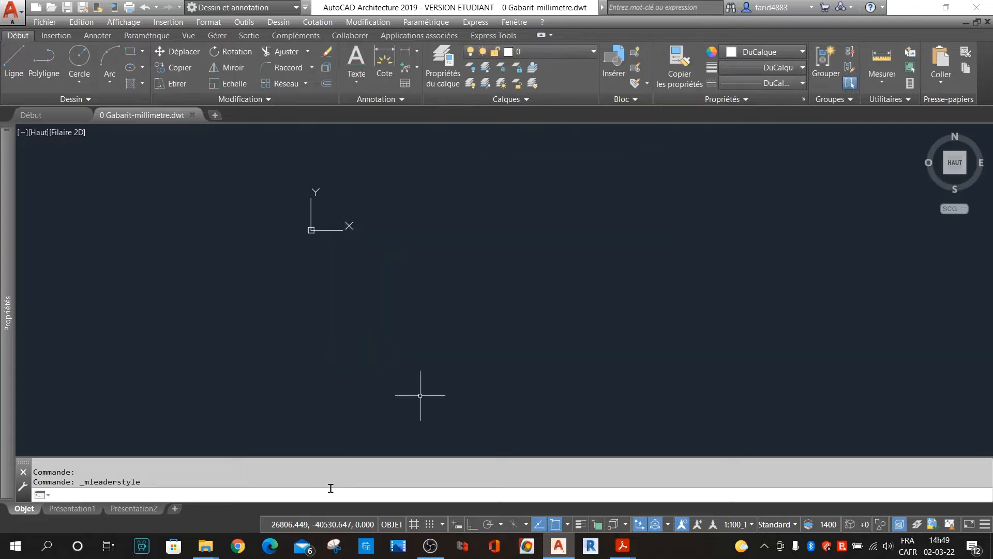
Create a multileader style named 001XP based on Standard with the LIS command, and continue to its settings.
{"action": "type", "text": "lis"}
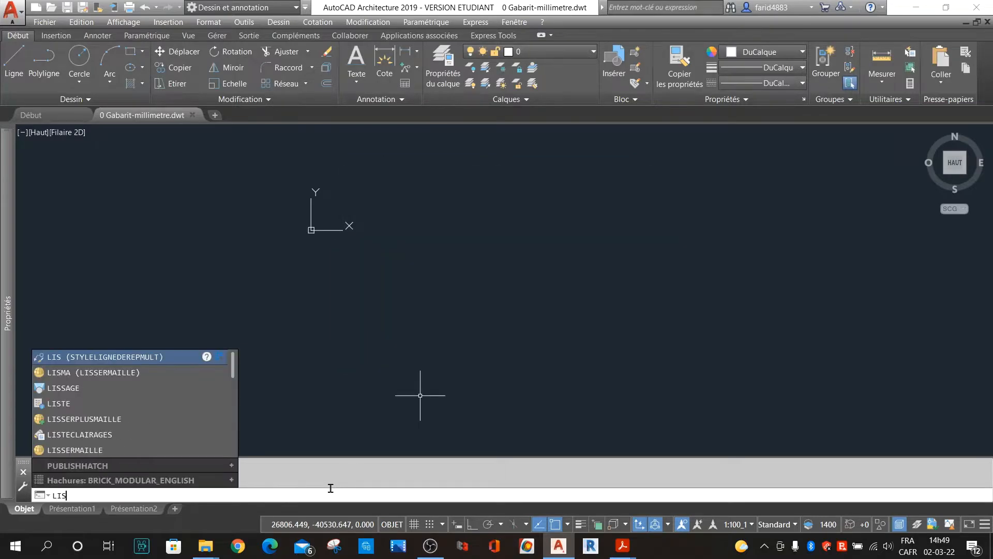
{"action": "key", "text": "Return"}
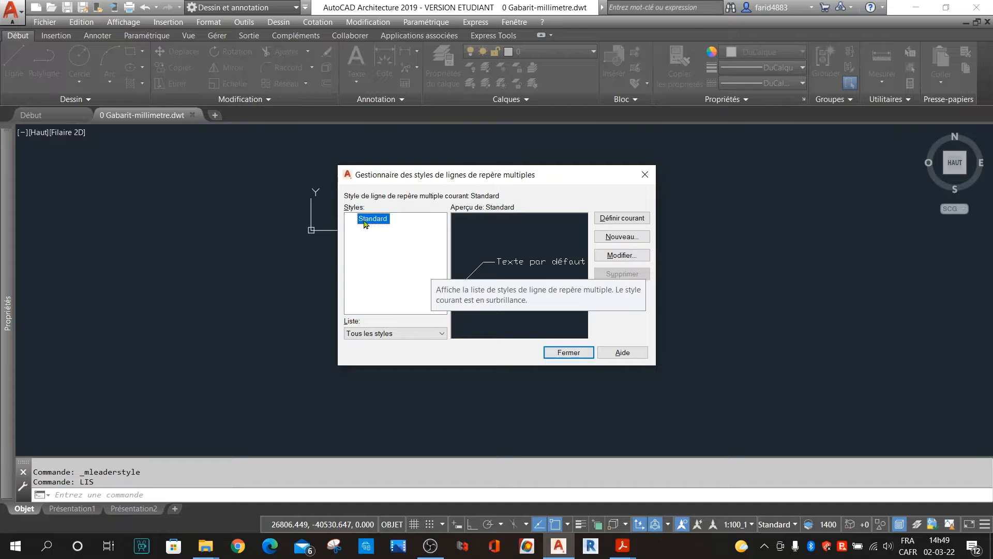
{"action": "left_click", "coordinate": [622, 238]}
{"action": "left_click_drag", "start_coordinate": [462, 224], "coordinate": [453, 267]}
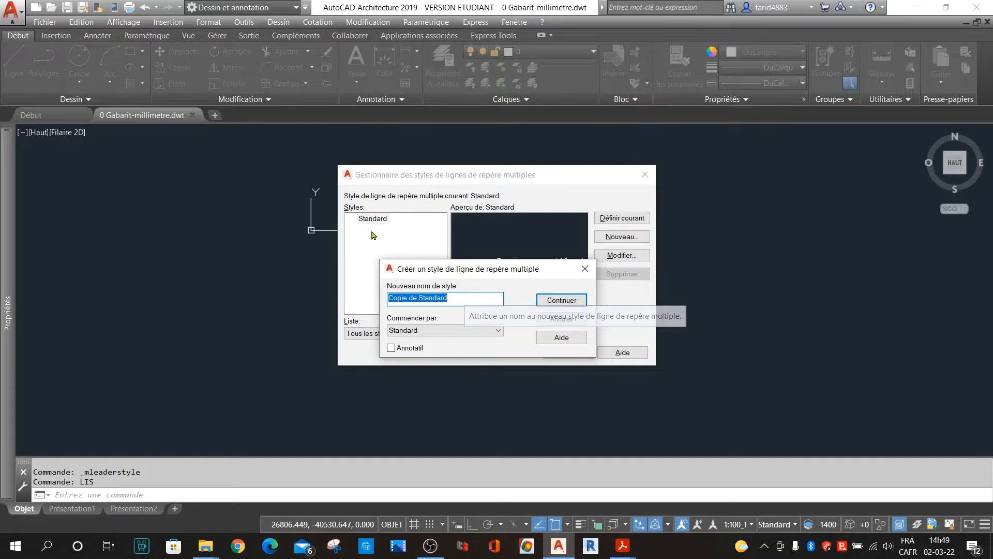
{"action": "type", "text": "0"}
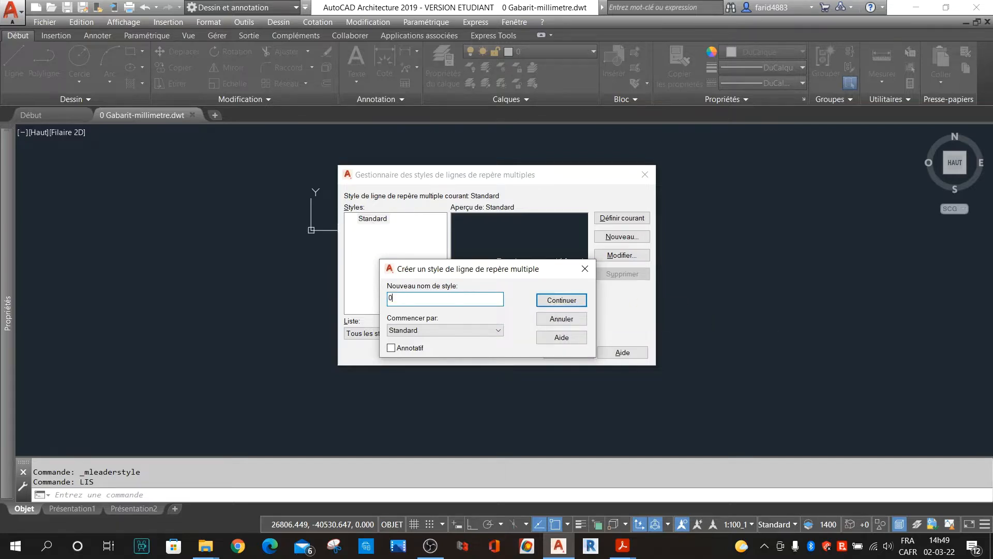
{"action": "type", "text": "01"}
{"action": "key", "text": "Caps_Lock"}
{"action": "type", "text": "XP"}
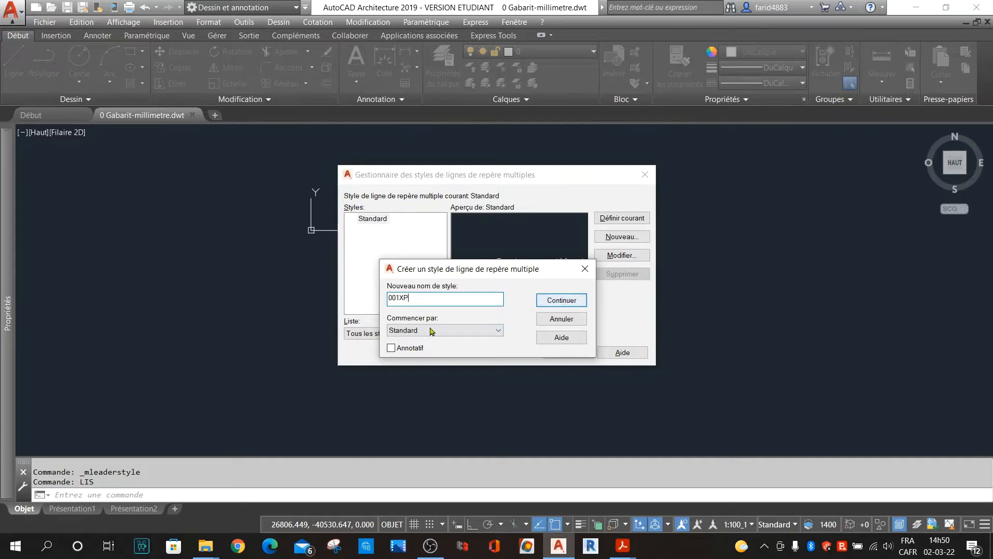
{"action": "left_click", "coordinate": [564, 304]}
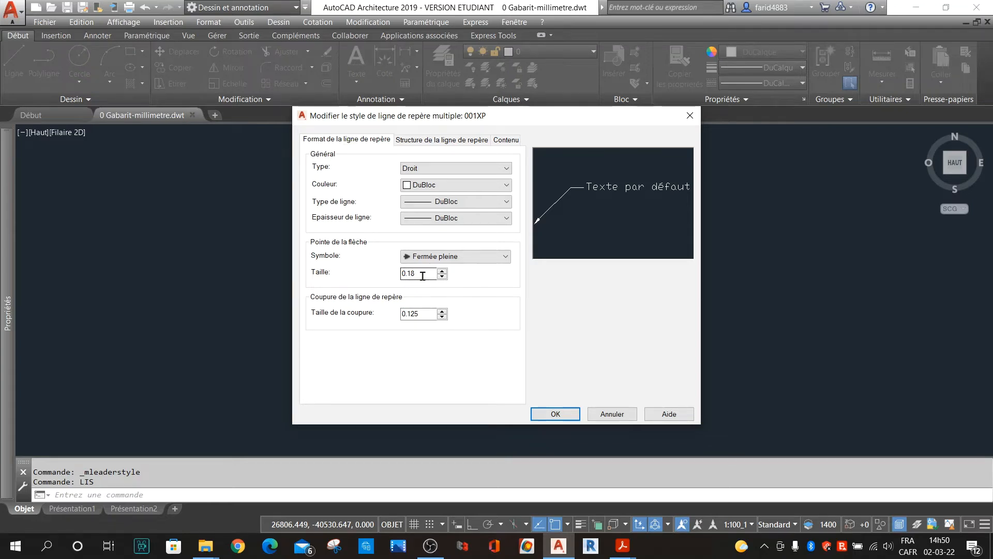
Set the 001XP arrowhead size to 2.5 with the Fermée pleine symbol, and the leader break size to 3.175.
{"action": "left_click_drag", "start_coordinate": [422, 275], "coordinate": [357, 276]}
{"action": "type", "text": "2.5"}
{"action": "left_click", "coordinate": [424, 313]}
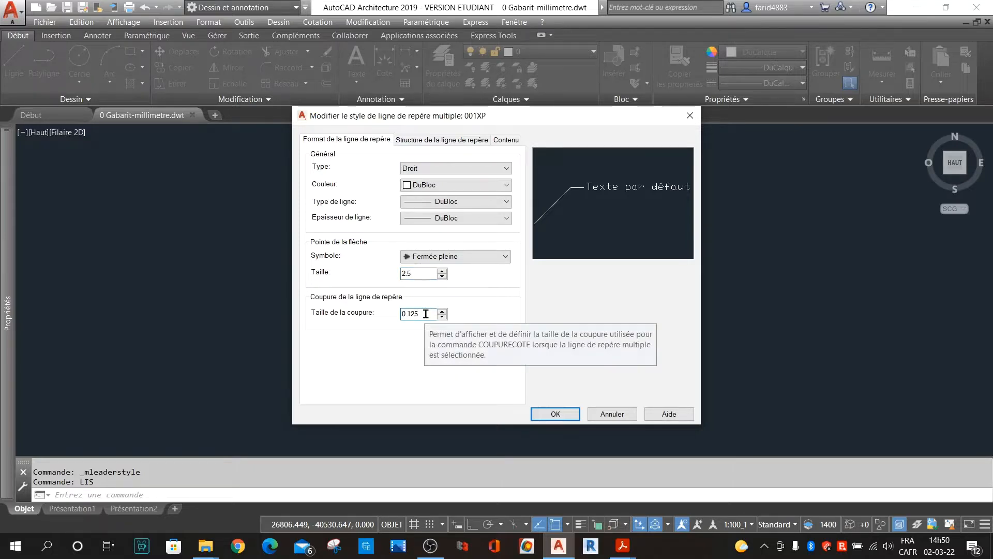
{"action": "double_click", "coordinate": [425, 313]}
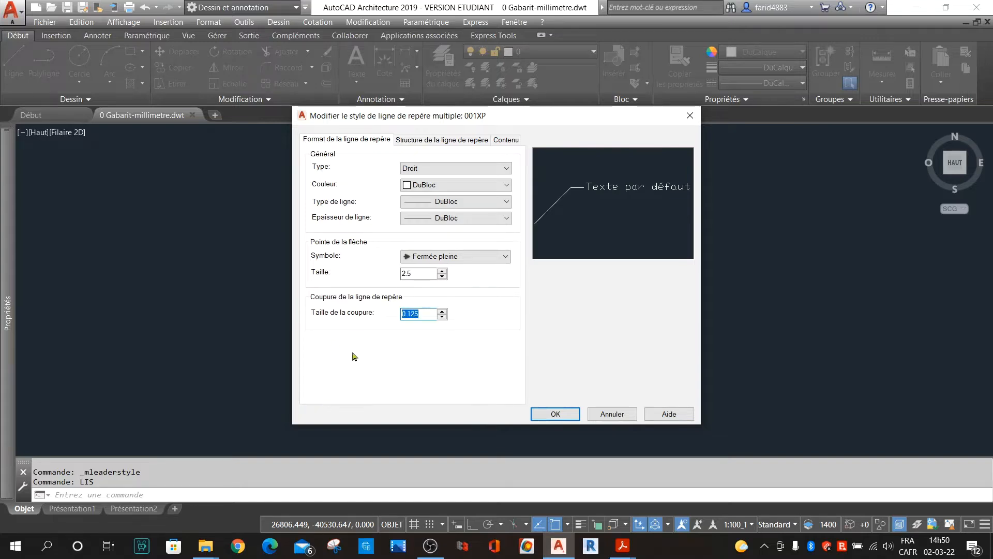
{"action": "type", "text": "3"}
{"action": "left_click", "coordinate": [417, 272]}
{"action": "left_click", "coordinate": [445, 259]}
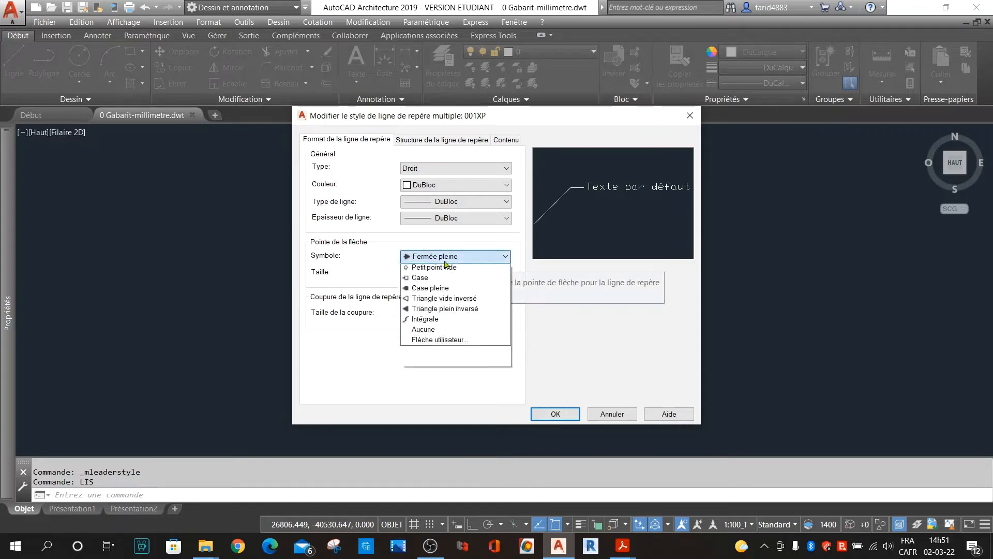
{"action": "left_click", "coordinate": [448, 261]}
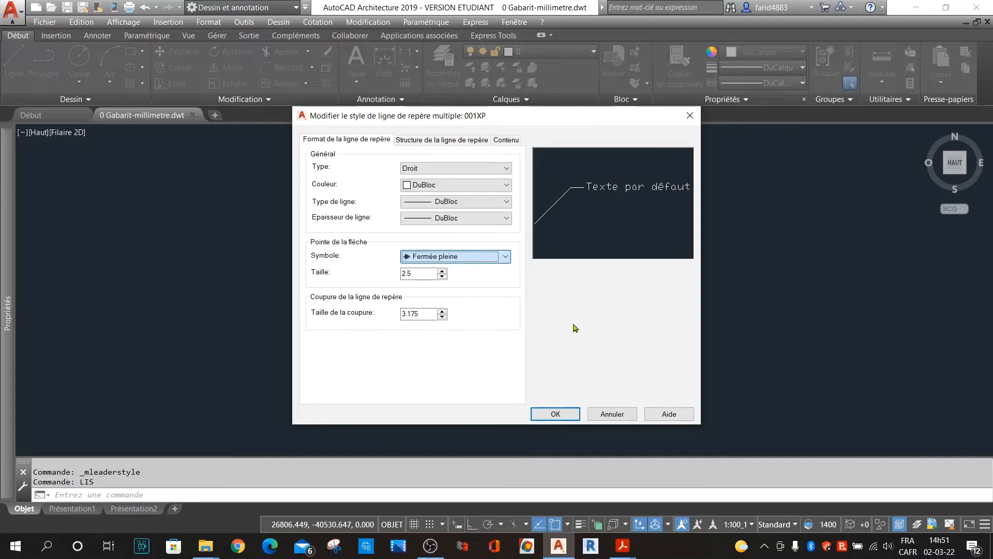
{"action": "left_click", "coordinate": [418, 273]}
{"action": "left_click", "coordinate": [424, 314]}
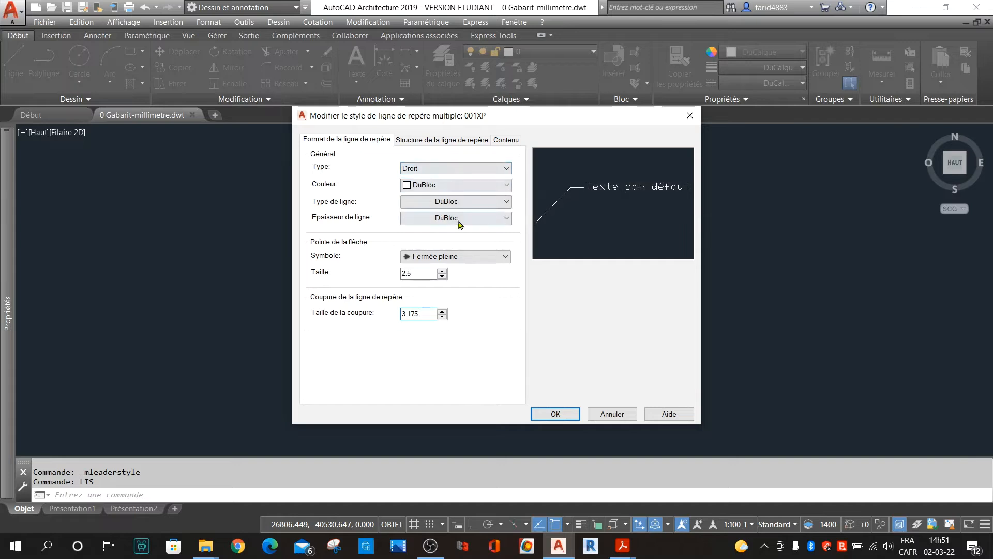
Set the landing distance in the 001XP leader structure settings to 2.5.
{"action": "left_click", "coordinate": [415, 141]}
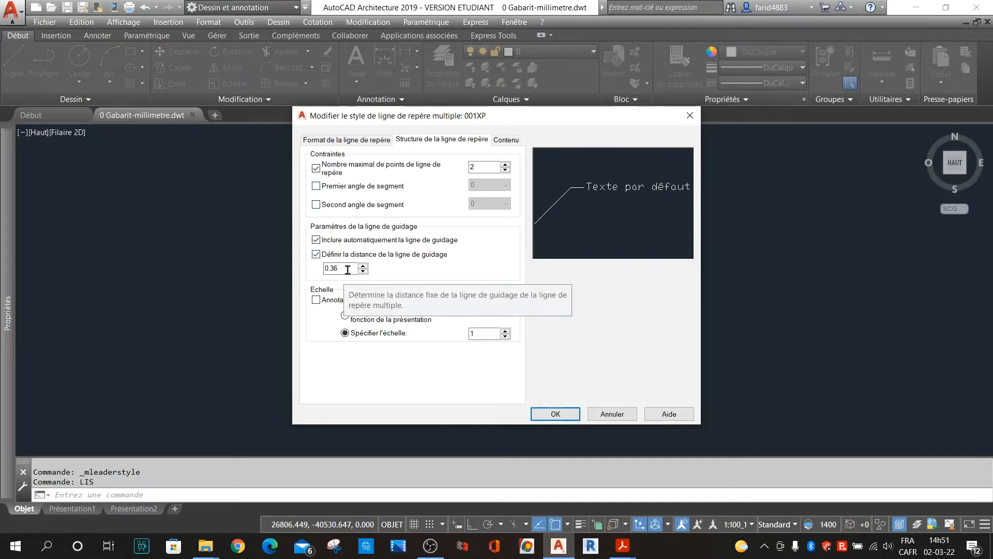
{"action": "left_click_drag", "start_coordinate": [347, 270], "coordinate": [268, 270]}
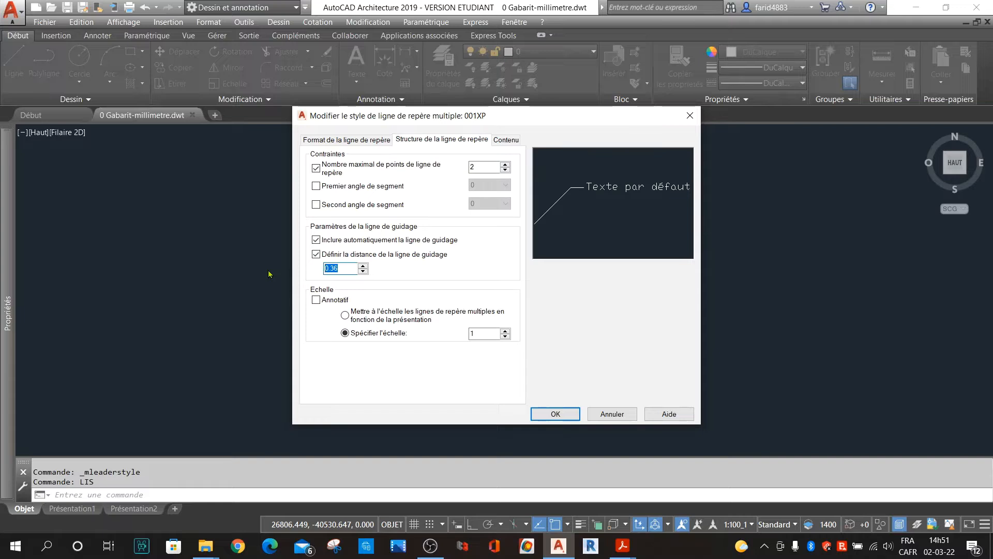
{"action": "type", "text": "2.5"}
Set the 001XP leader text height to 2.5, using the Standard text style.
{"action": "left_click", "coordinate": [509, 141]}
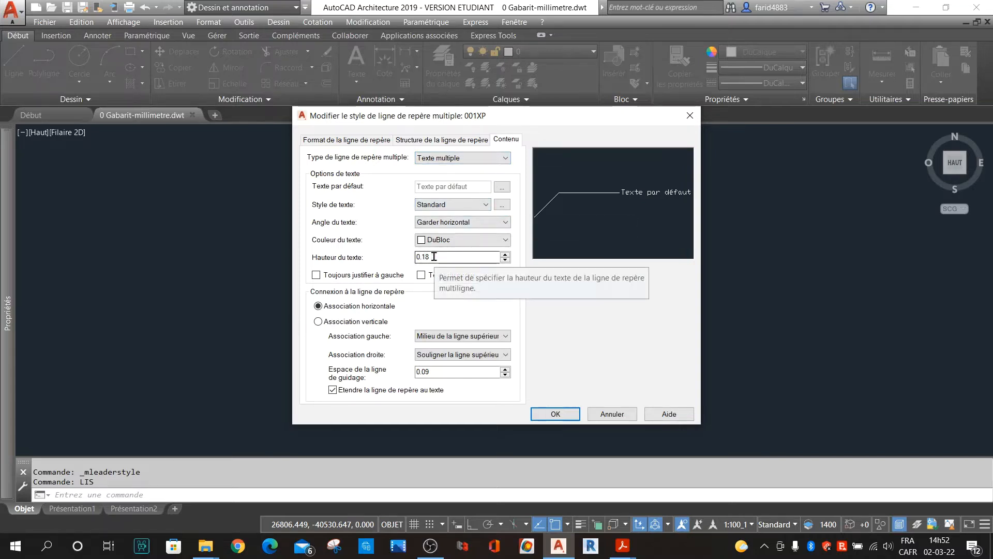
{"action": "left_click_drag", "start_coordinate": [434, 256], "coordinate": [374, 247]}
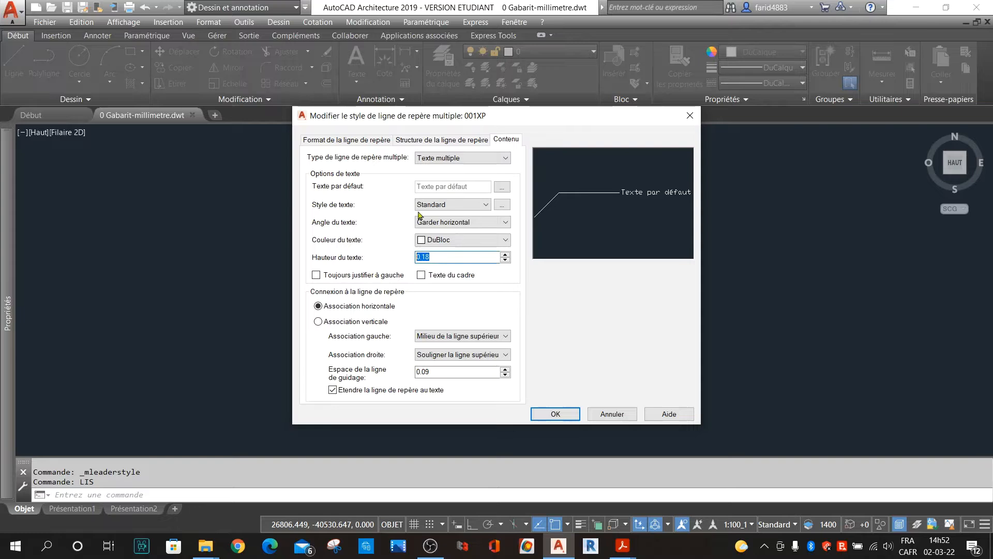
{"action": "type", "text": "2.5"}
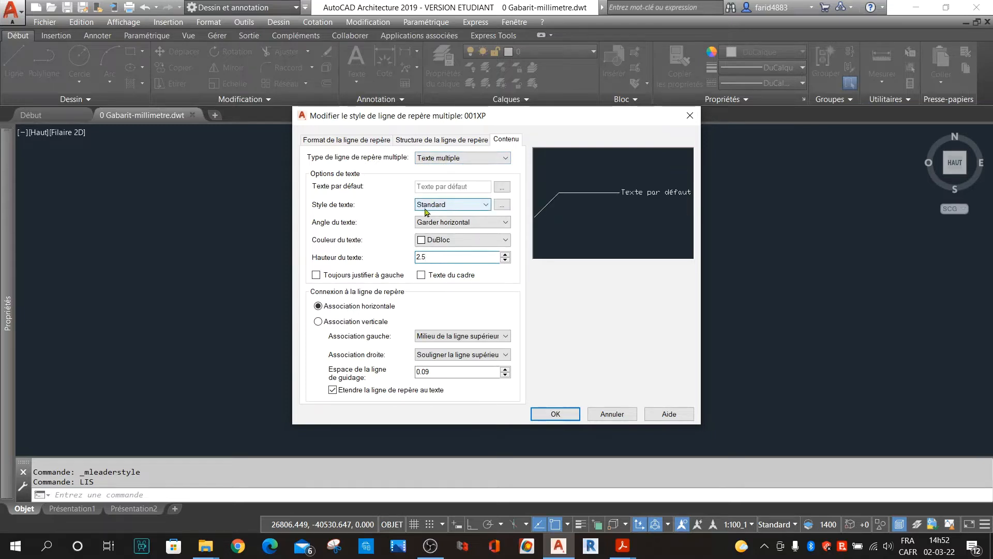
{"action": "left_click", "coordinate": [484, 206]}
{"action": "left_click", "coordinate": [475, 205]}
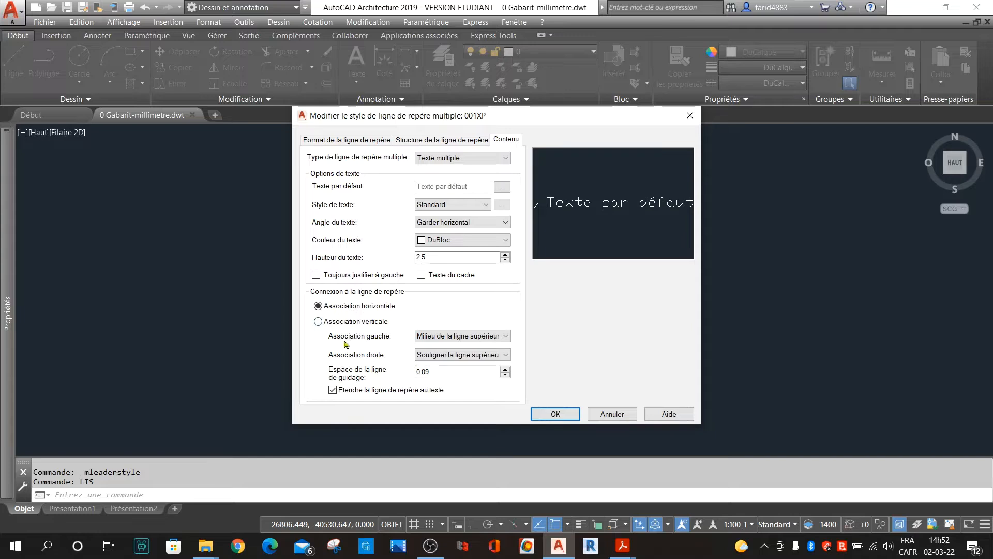
Set both left and right attachments to Milieu du texte and the landing gap to 1.5, and accept the 001XP style.
{"action": "left_click", "coordinate": [479, 338]}
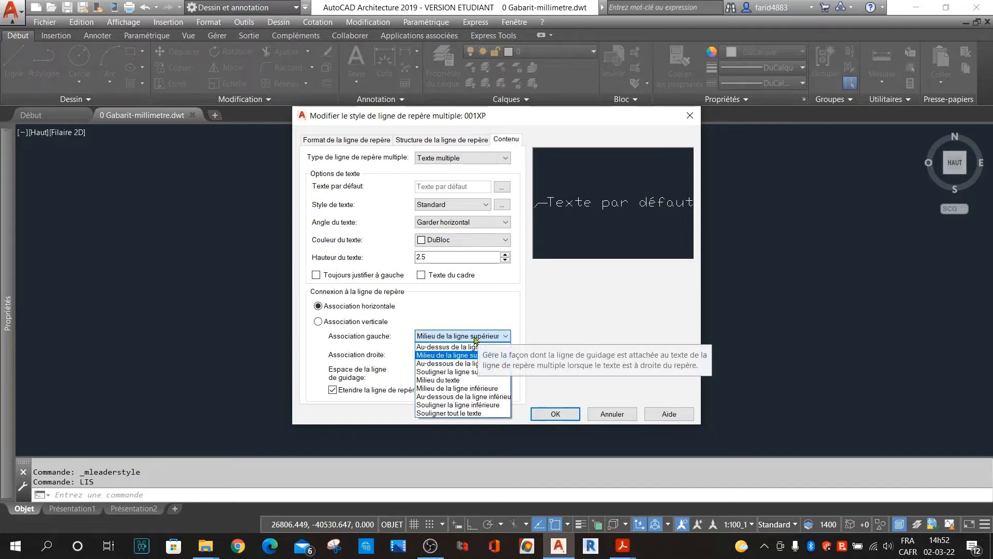
{"action": "left_click", "coordinate": [451, 380]}
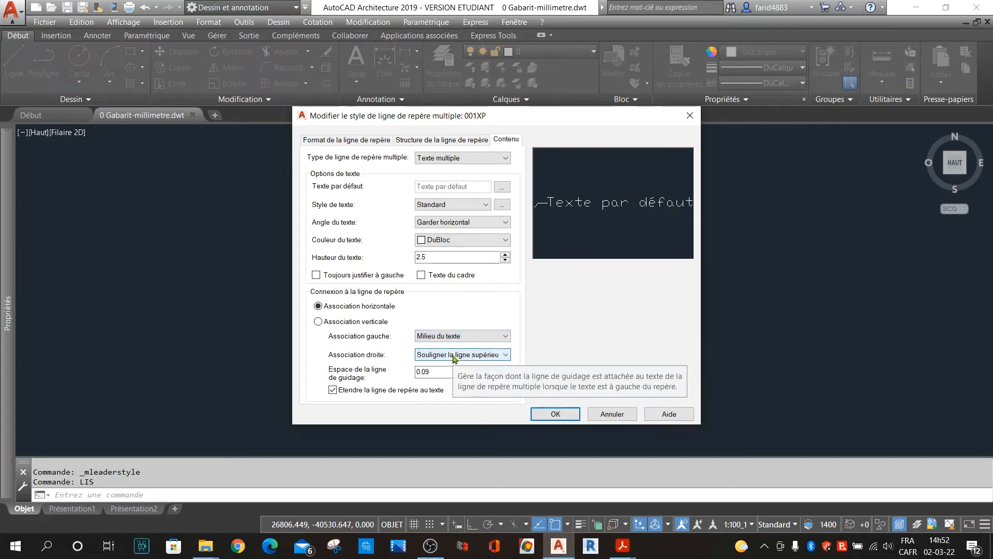
{"action": "left_click", "coordinate": [453, 356]}
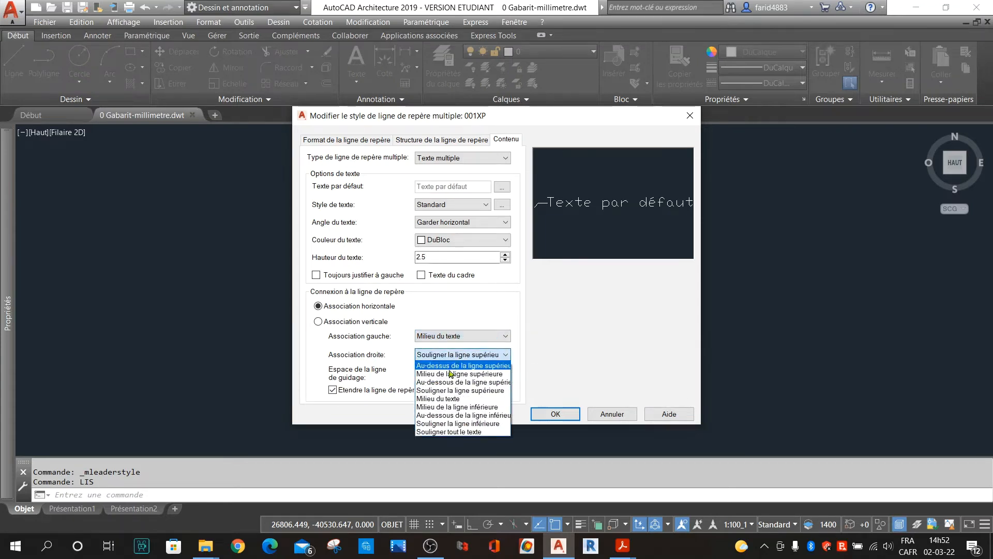
{"action": "left_click", "coordinate": [443, 399]}
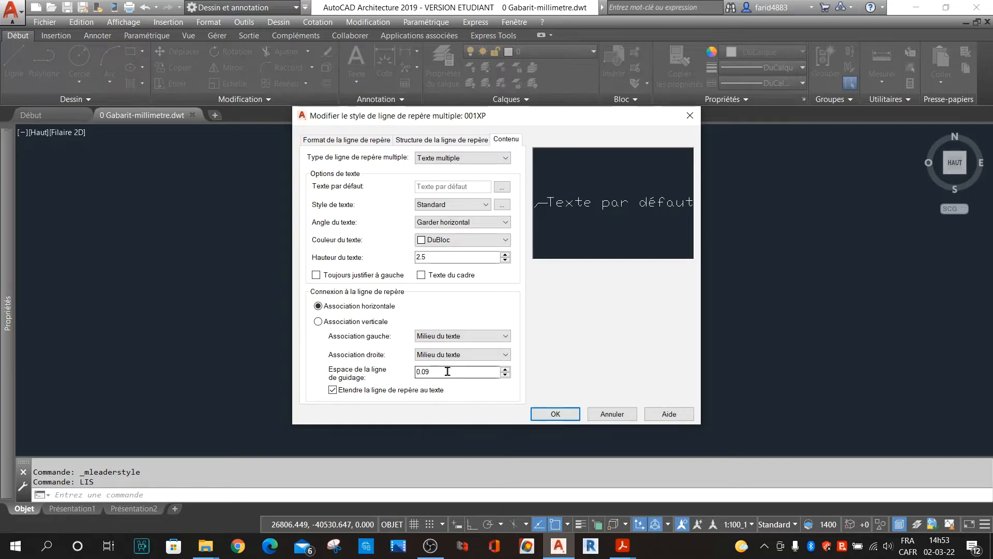
{"action": "left_click_drag", "start_coordinate": [486, 372], "coordinate": [378, 368]}
{"action": "type", "text": "1.5"}
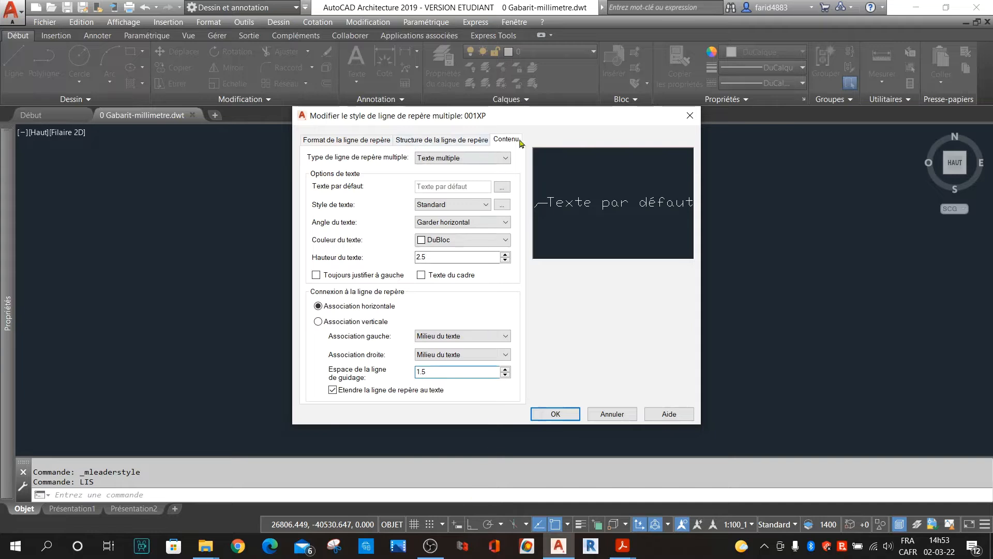
{"action": "left_click", "coordinate": [555, 414]}
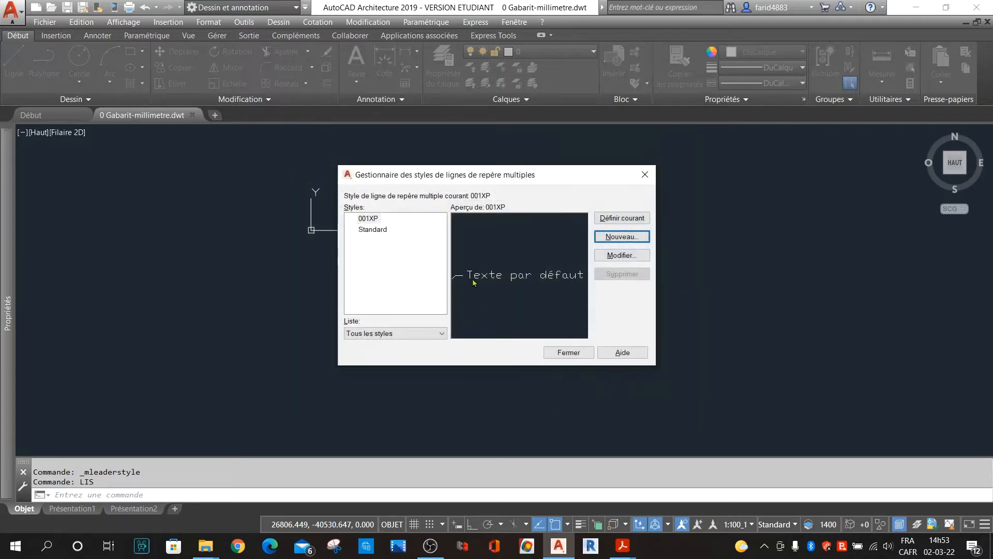
Create a multileader style named 010XP based on 001XP and continue to its settings.
{"action": "left_click", "coordinate": [365, 219]}
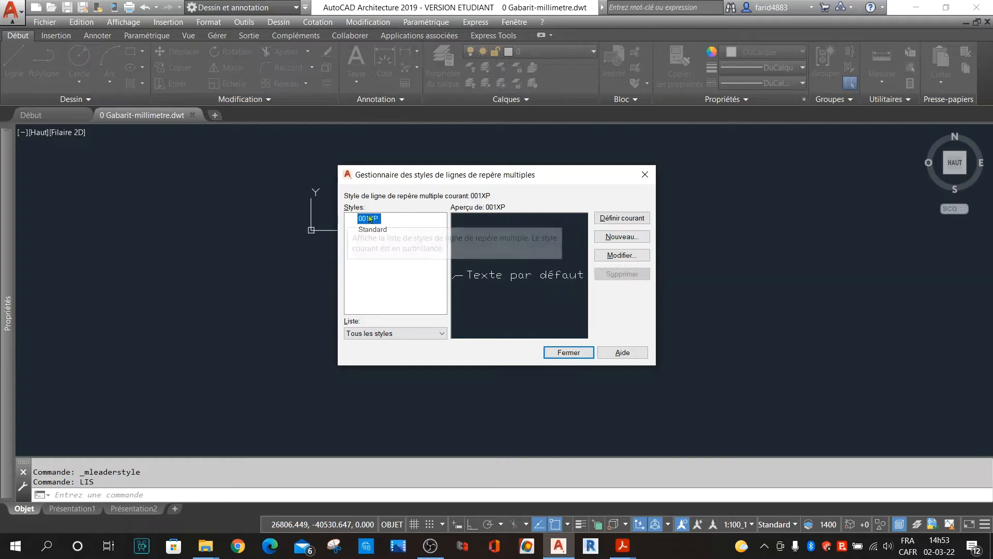
{"action": "left_click", "coordinate": [623, 236]}
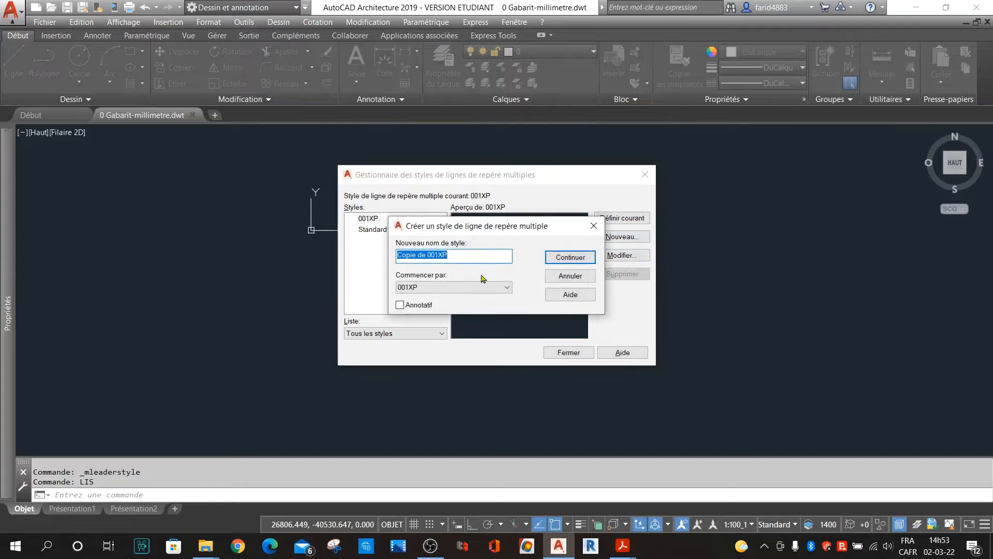
{"action": "left_click_drag", "start_coordinate": [428, 254], "coordinate": [284, 253]}
{"action": "key", "text": "Delete"}
{"action": "left_click", "coordinate": [408, 253]}
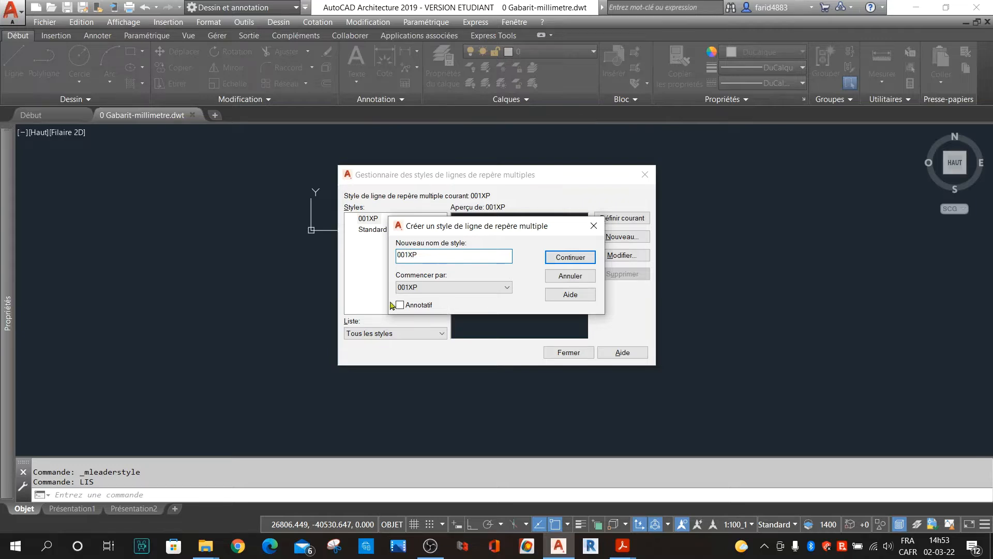
{"action": "type", "text": "1"}
{"action": "left_click", "coordinate": [576, 256]}
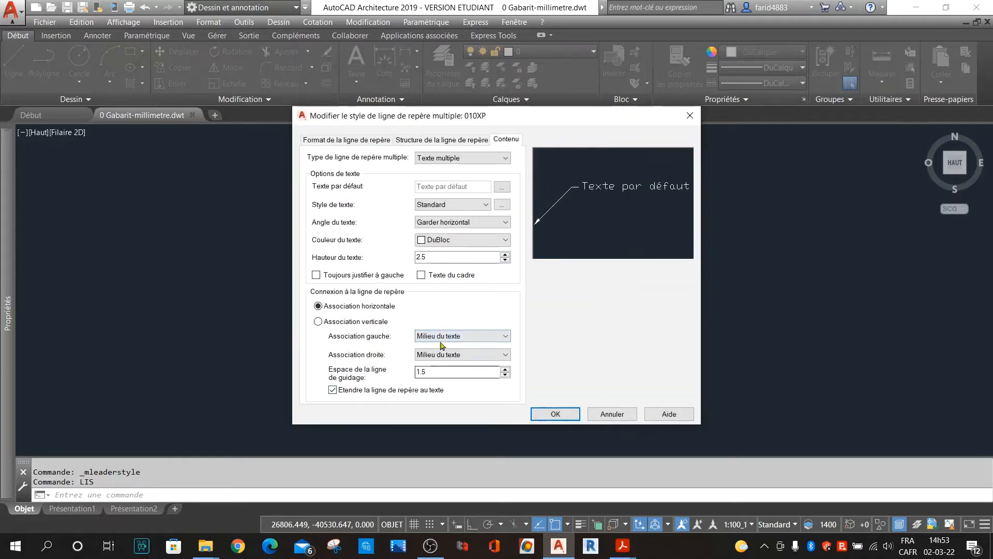
Specify the scale in the 010XP leader structure settings and accept the style.
{"action": "left_click", "coordinate": [365, 142]}
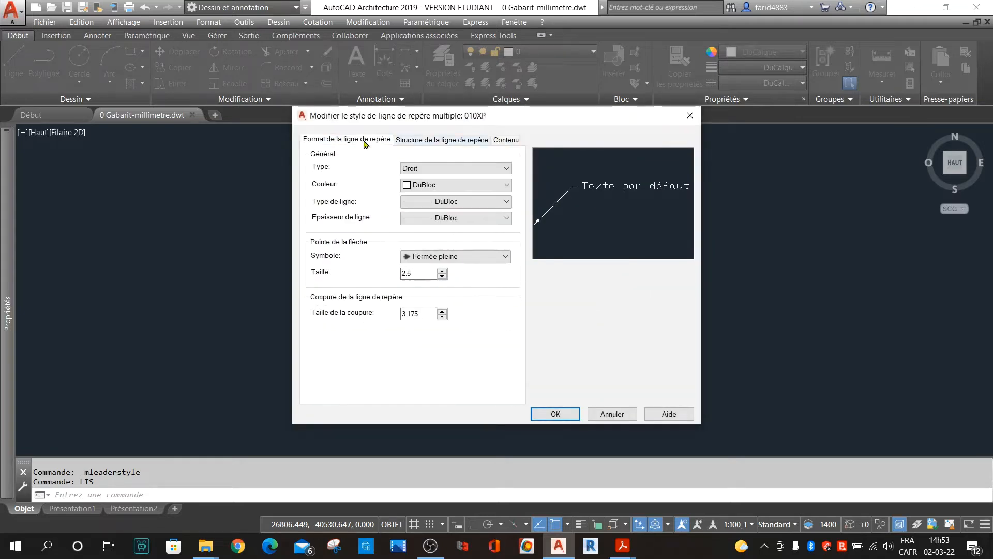
{"action": "left_click", "coordinate": [413, 141]}
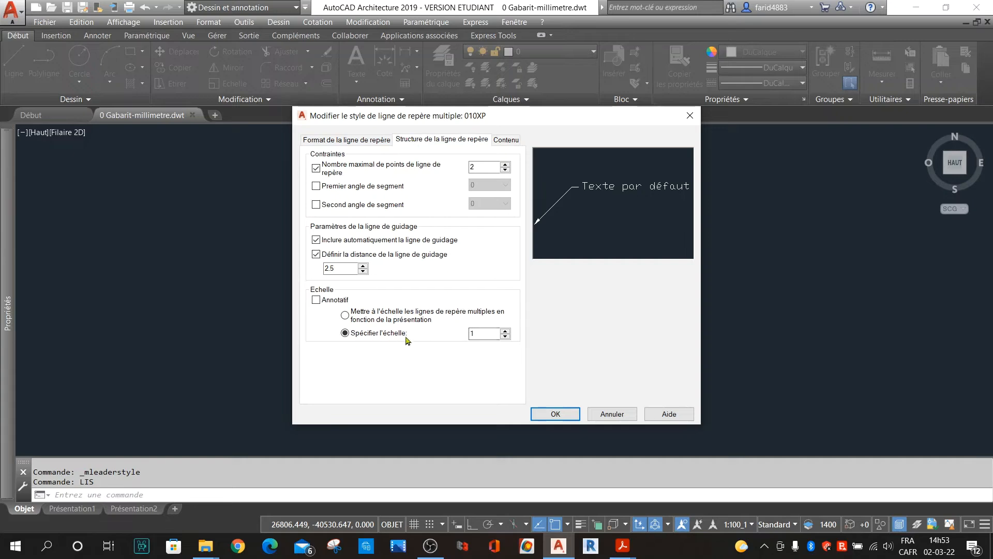
{"action": "left_click", "coordinate": [477, 338]}
{"action": "left_click", "coordinate": [546, 414]}
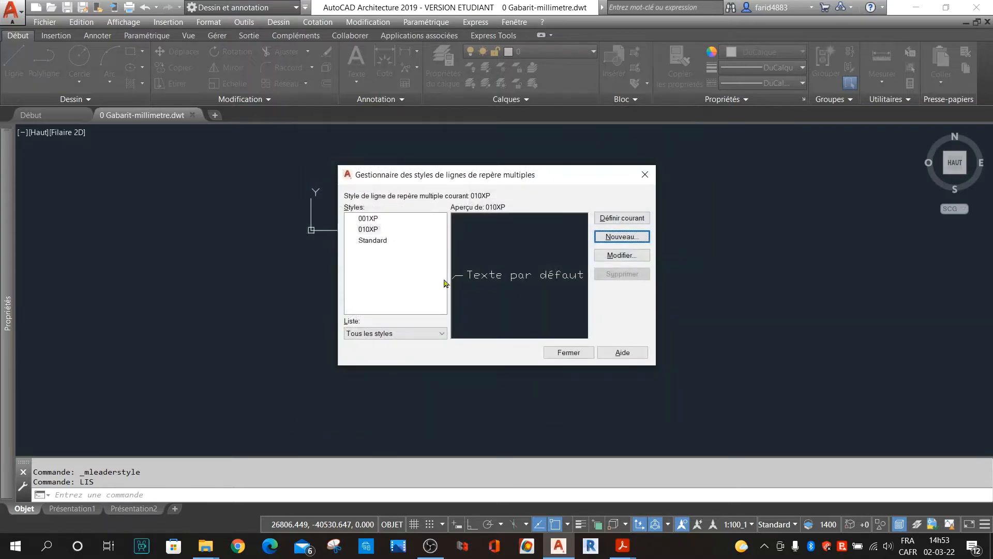
Create a multileader style named 025XP based on 001XP and continue to its settings.
{"action": "left_click", "coordinate": [365, 220]}
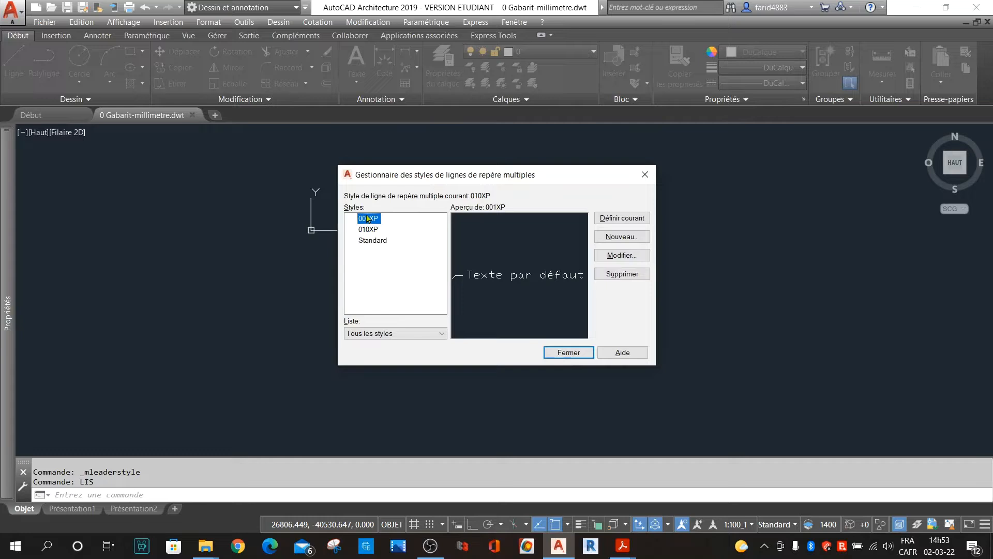
{"action": "left_click", "coordinate": [627, 237]}
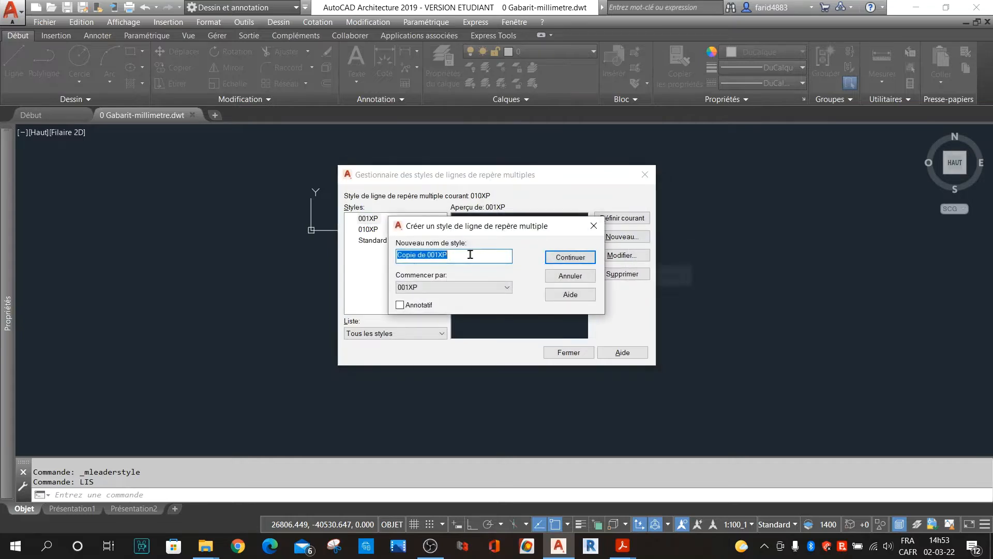
{"action": "left_click", "coordinate": [437, 254]}
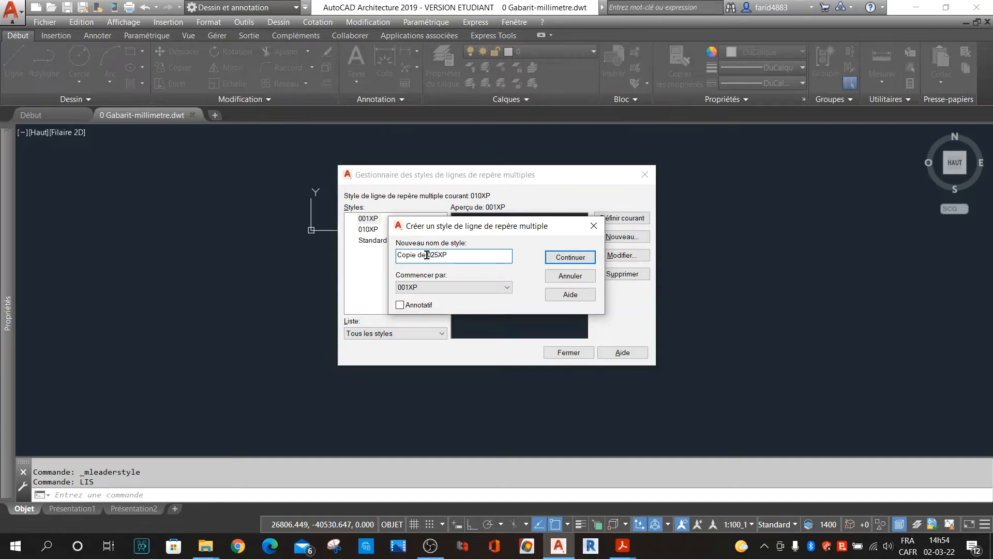
{"action": "key", "text": "BackSpace"}
{"action": "key", "text": "BackSpace"}
{"action": "key", "text": "BackSpace"}
{"action": "key", "text": "BackSpace"}
{"action": "key", "text": "BackSpace"}
{"action": "key", "text": "BackSpace"}
{"action": "key", "text": "BackSpace"}
{"action": "key", "text": "BackSpace"}
{"action": "key", "text": "BackSpace"}
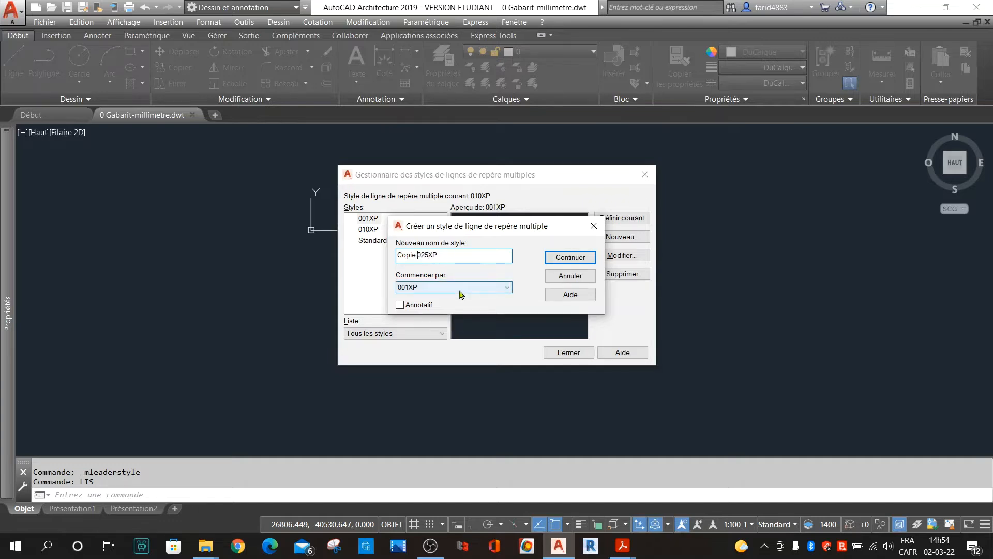
{"action": "left_click", "coordinate": [571, 260]}
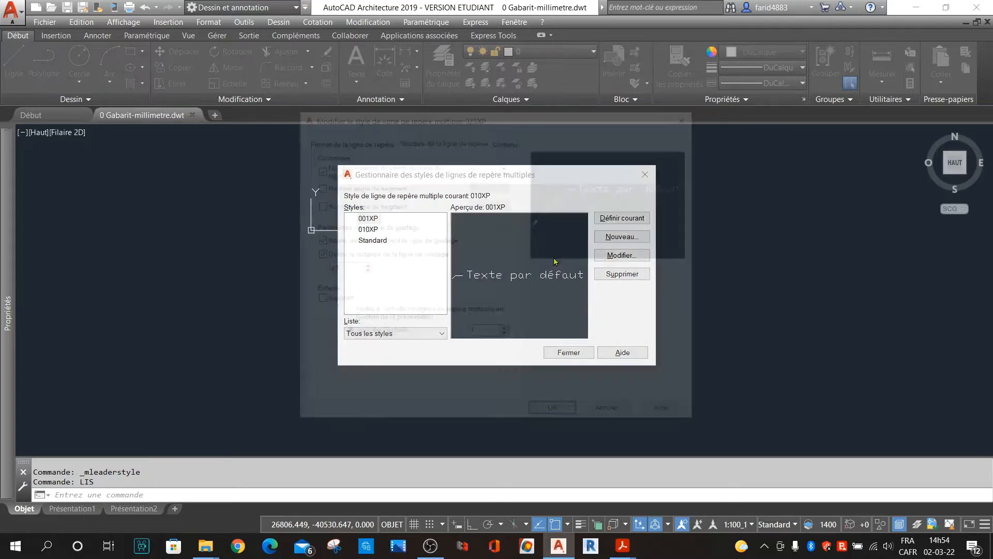
Specify the scale in the 025XP leader structure settings and accept the style.
{"action": "left_click", "coordinate": [487, 335]}
{"action": "left_click_drag", "start_coordinate": [488, 335], "coordinate": [405, 338]}
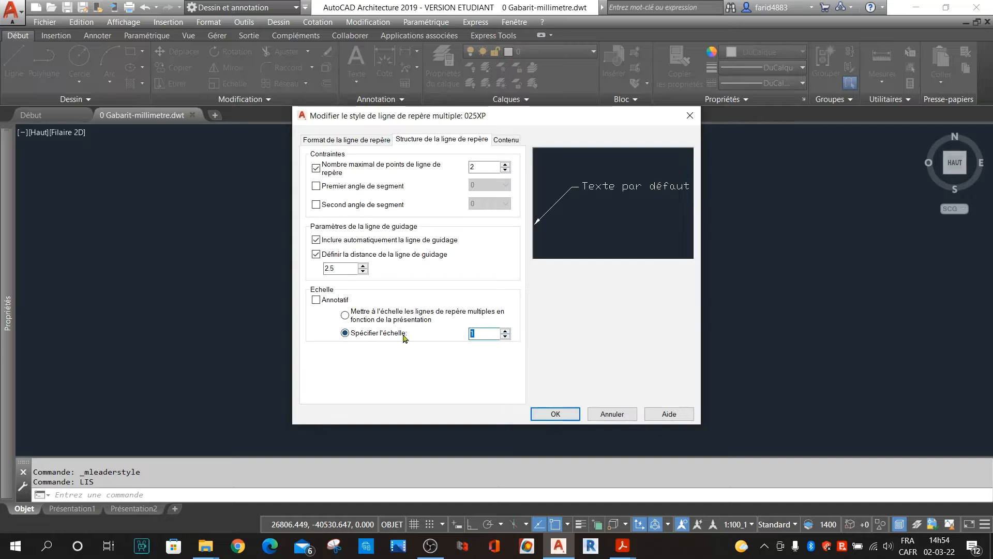
{"action": "left_click", "coordinate": [568, 414]}
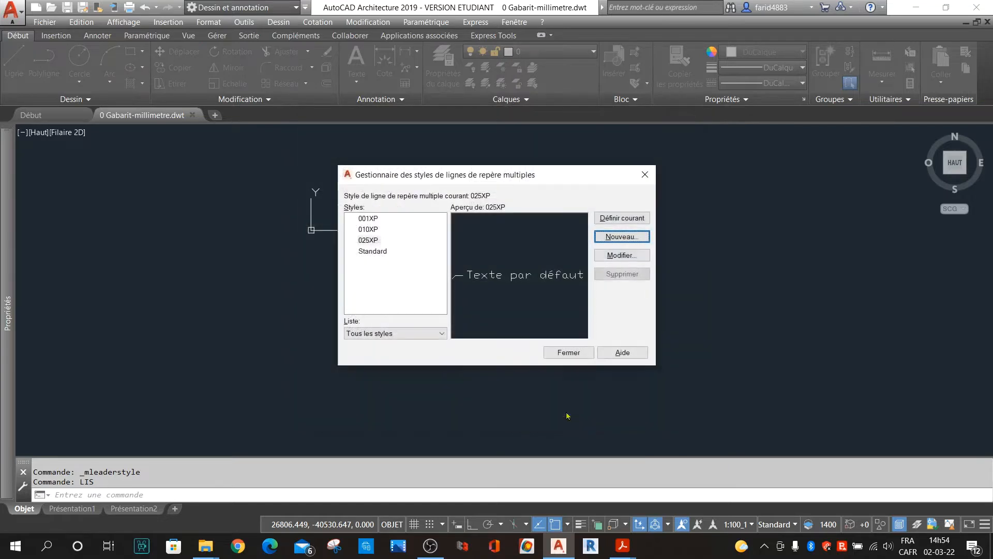
Create a multileader style named 050XP based on 001XP and continue to its settings.
{"action": "left_click", "coordinate": [379, 219]}
{"action": "left_click", "coordinate": [623, 236]}
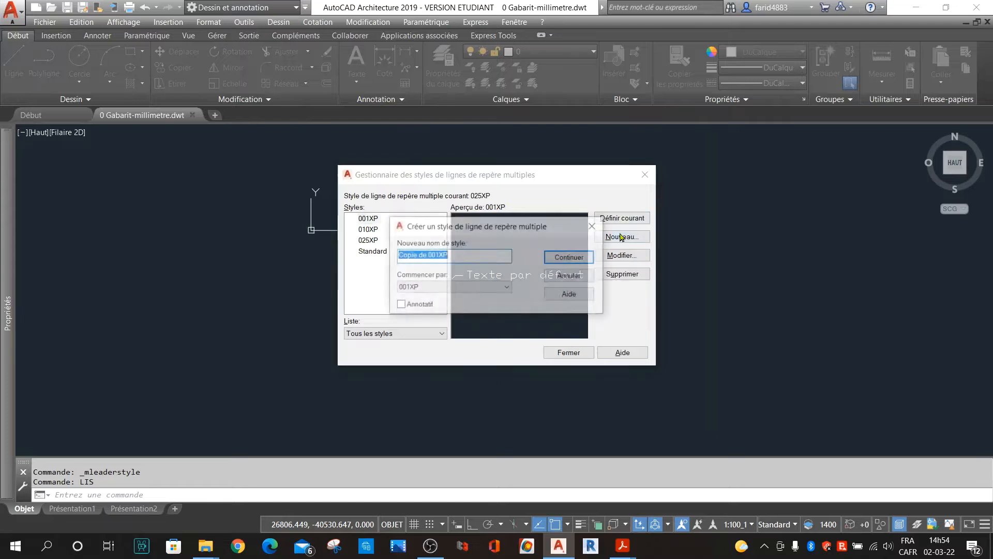
{"action": "left_click", "coordinate": [437, 255]}
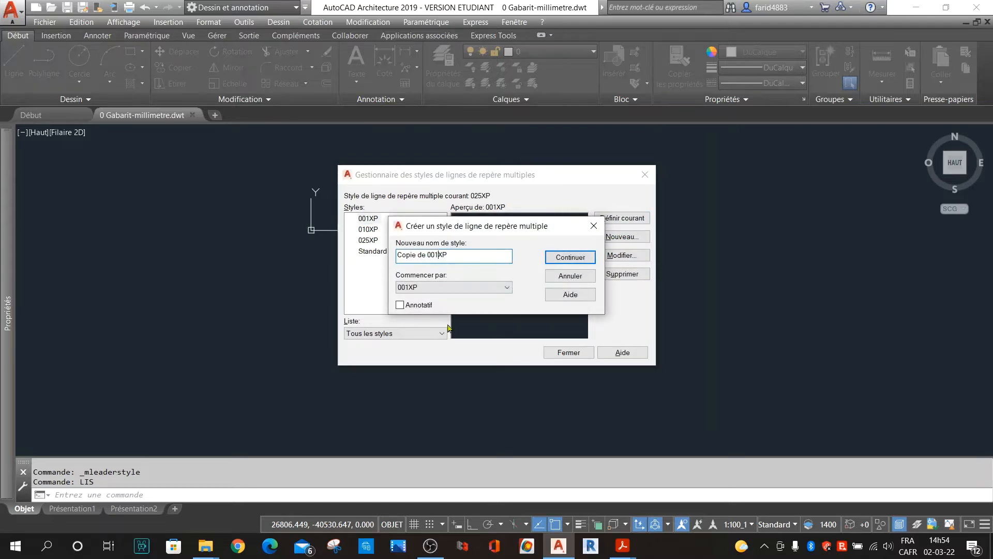
{"action": "type", "text": "5"}
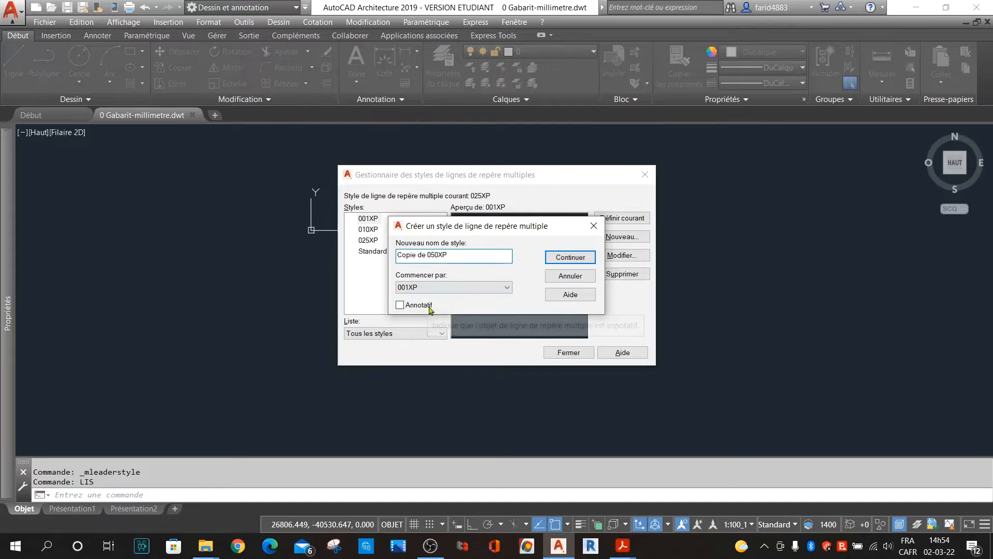
{"action": "key", "text": "BackSpace"}
{"action": "key", "text": "BackSpace"}
{"action": "key", "text": "BackSpace"}
{"action": "key", "text": "BackSpace"}
{"action": "key", "text": "BackSpace"}
{"action": "key", "text": "BackSpace"}
{"action": "key", "text": "BackSpace"}
{"action": "key", "text": "BackSpace"}
{"action": "key", "text": "BackSpace"}
{"action": "key", "text": "Tab"}
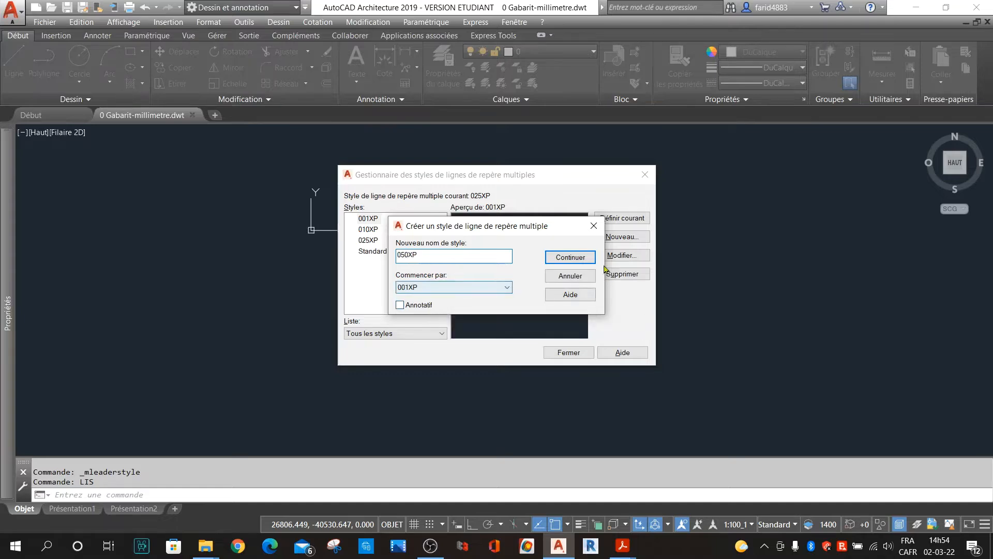
{"action": "left_click", "coordinate": [569, 257]}
Set the specified scale of the 050XP style to 50 and accept the style.
{"action": "left_click", "coordinate": [488, 335]}
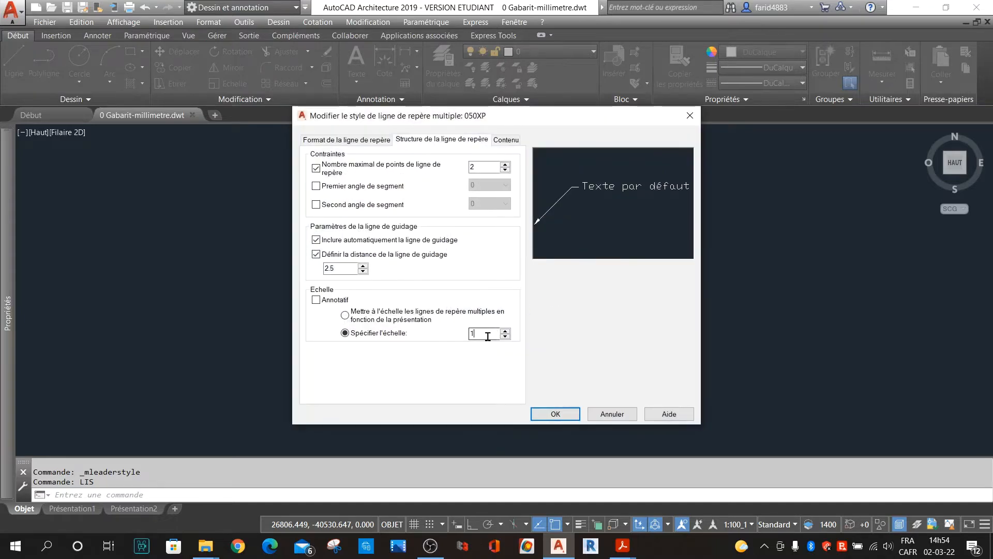
{"action": "double_click", "coordinate": [488, 335]}
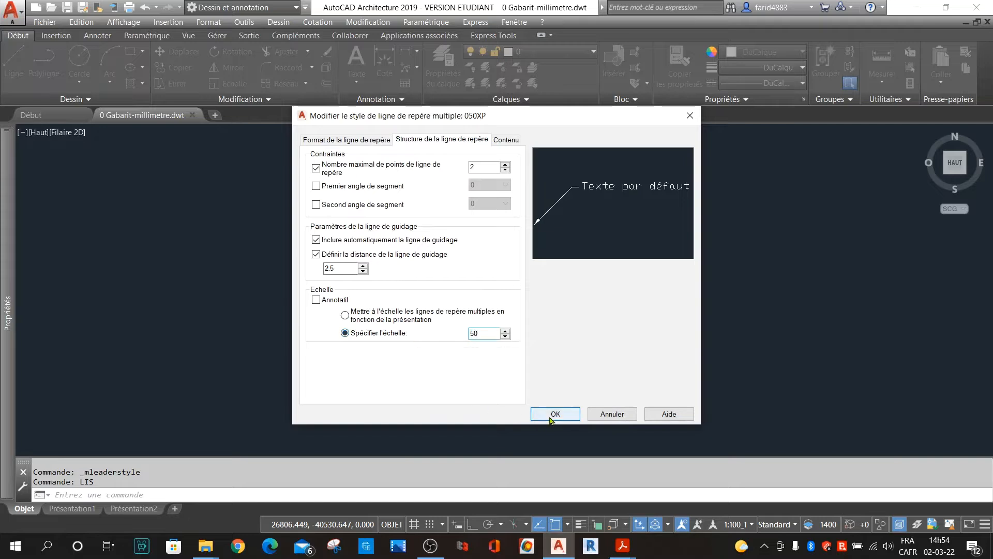
{"action": "left_click", "coordinate": [555, 414]}
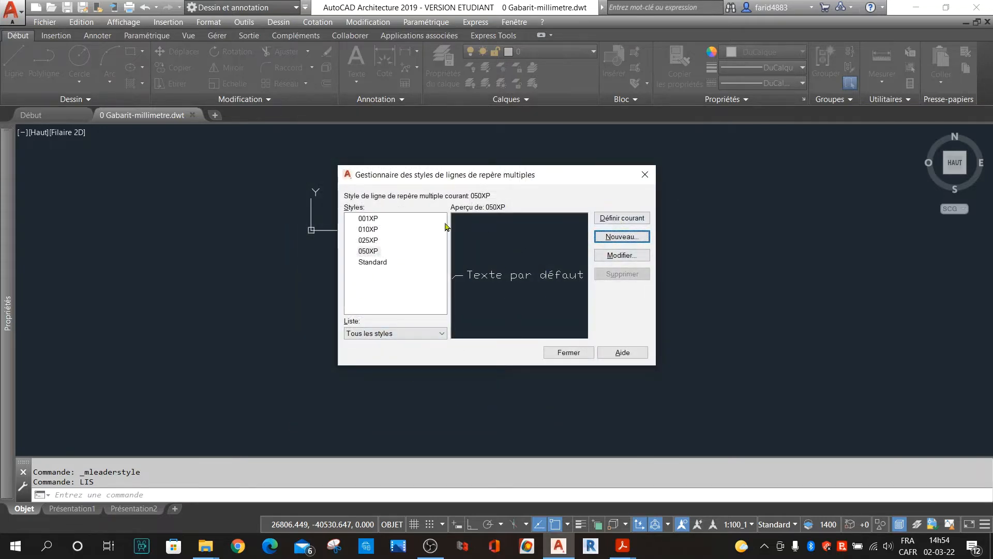
Create a multileader style named 100XP based on 001XP and continue to its settings.
{"action": "left_click", "coordinate": [378, 220]}
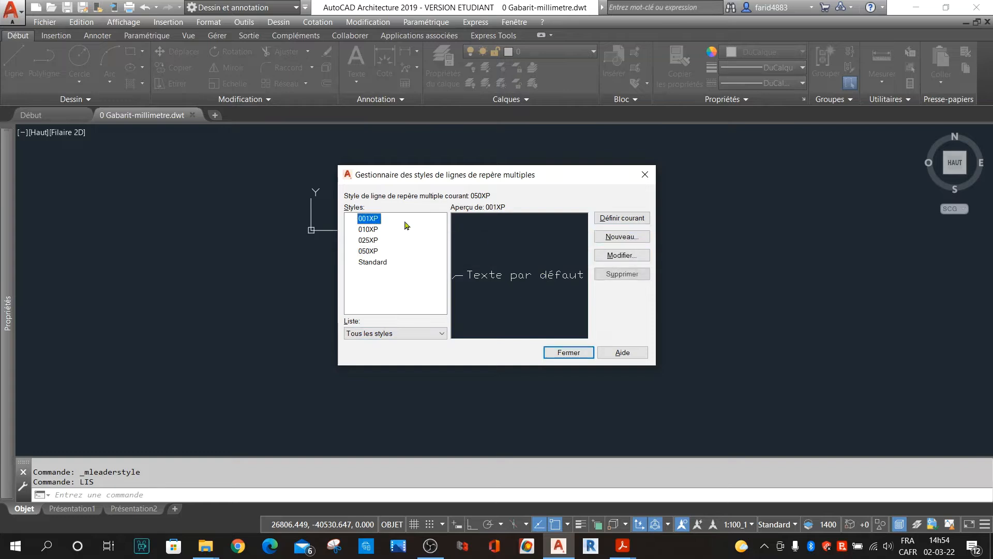
{"action": "left_click", "coordinate": [628, 256]}
{"action": "left_click", "coordinate": [622, 237]}
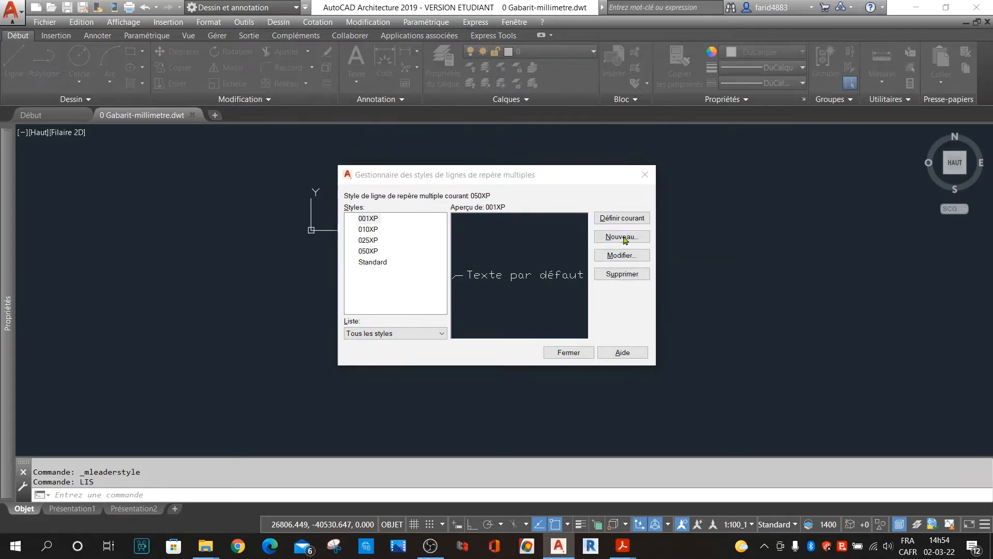
{"action": "left_click", "coordinate": [440, 255]}
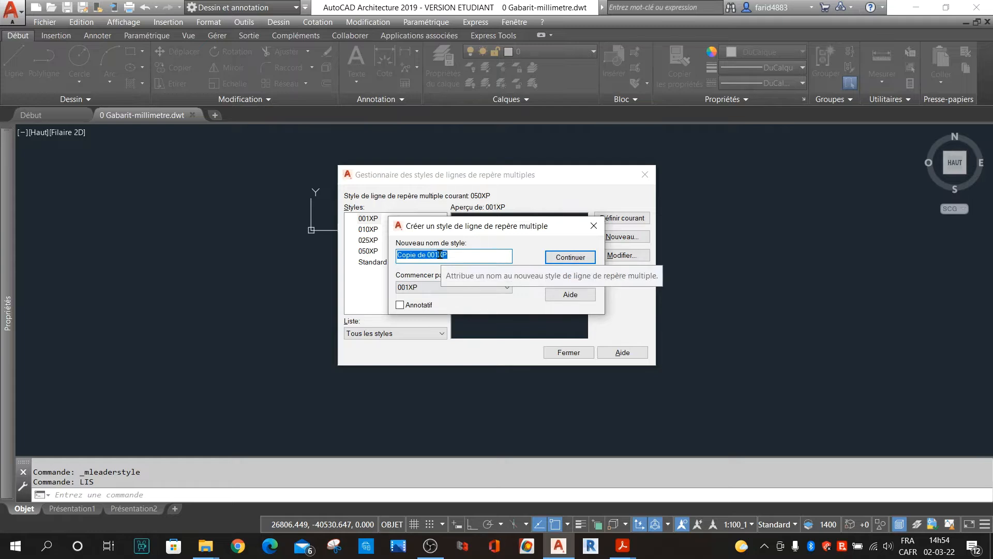
{"action": "key", "text": "BackSpace"}
{"action": "key", "text": "BackSpace"}
{"action": "key", "text": "BackSpace"}
{"action": "key", "text": "BackSpace"}
{"action": "key", "text": "BackSpace"}
{"action": "key", "text": "BackSpace"}
{"action": "key", "text": "BackSpace"}
{"action": "key", "text": "BackSpace"}
{"action": "key", "text": "BackSpace"}
{"action": "key", "text": "BackSpace"}
{"action": "key", "text": "BackSpace"}
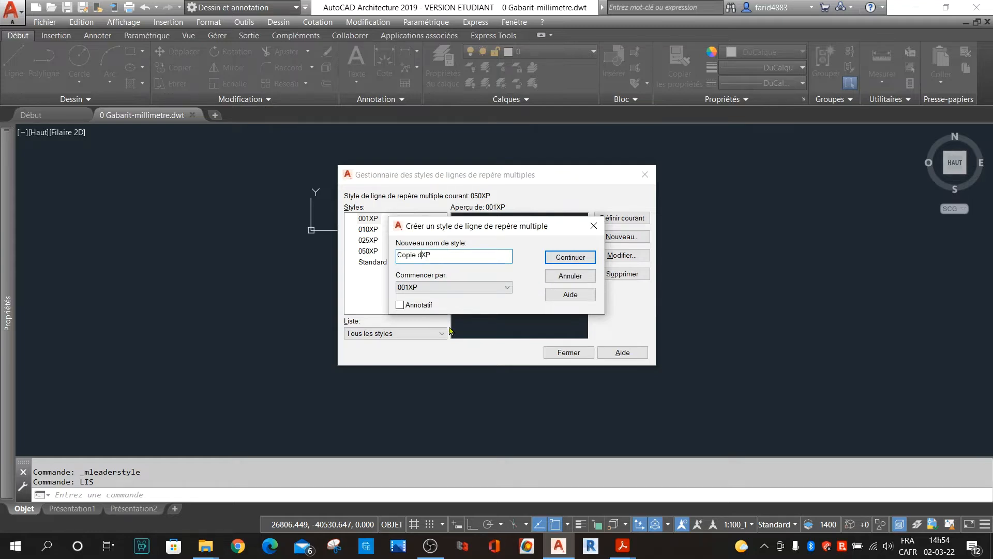
{"action": "type", "text": "100"}
{"action": "left_click", "coordinate": [580, 257]}
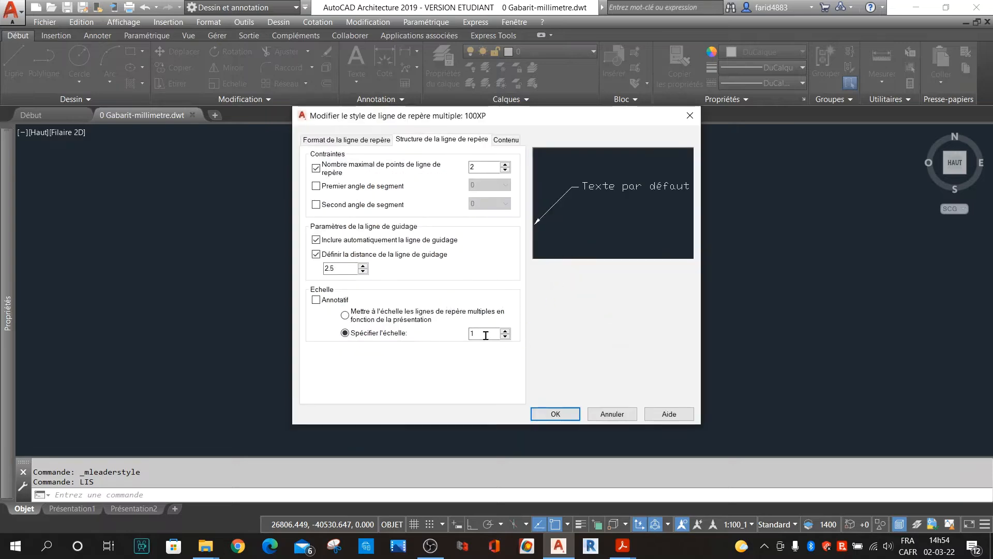
Set the specified scale of the 100XP style to 100, accept it and close the multileader style manager.
{"action": "left_click", "coordinate": [491, 333]}
{"action": "type", "text": "00"}
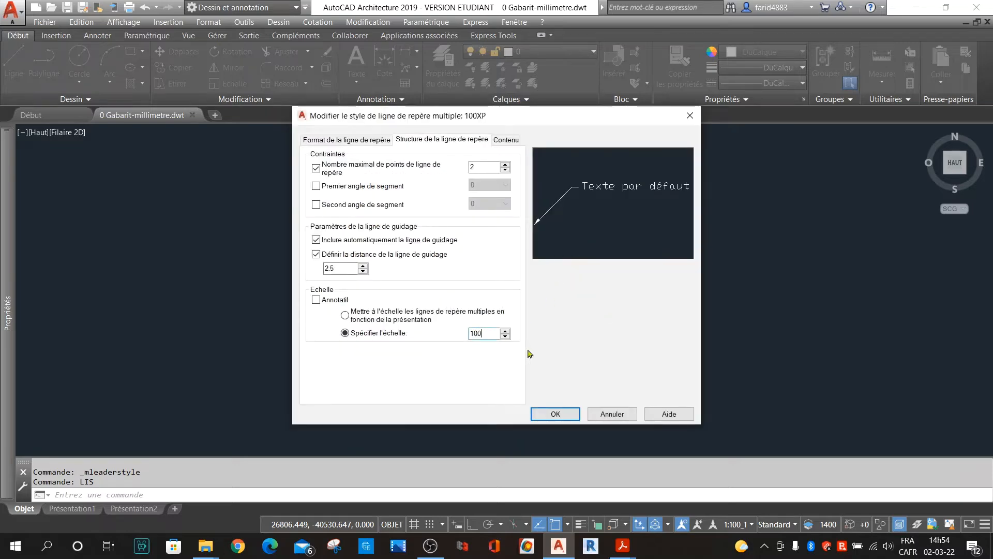
{"action": "left_click", "coordinate": [556, 415]}
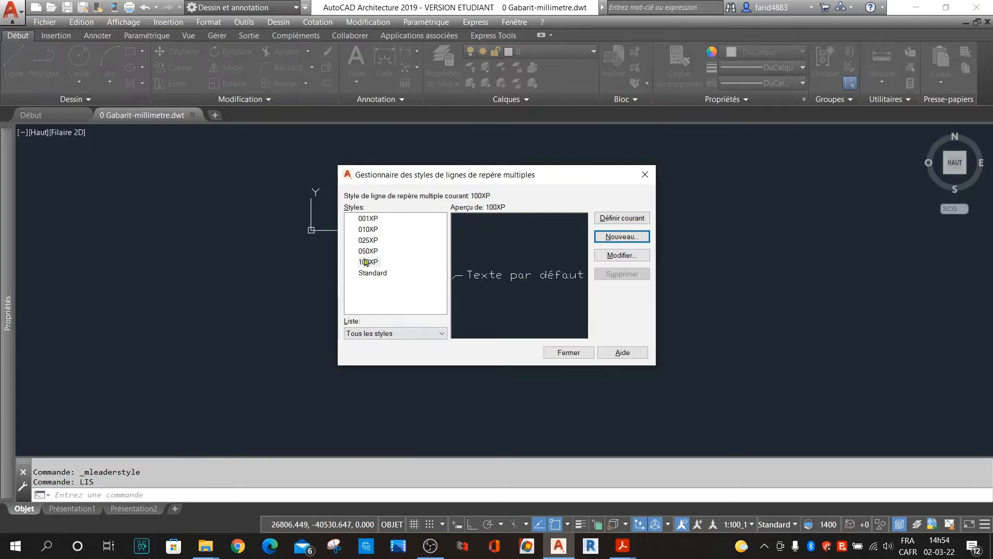
{"action": "left_click", "coordinate": [567, 352]}
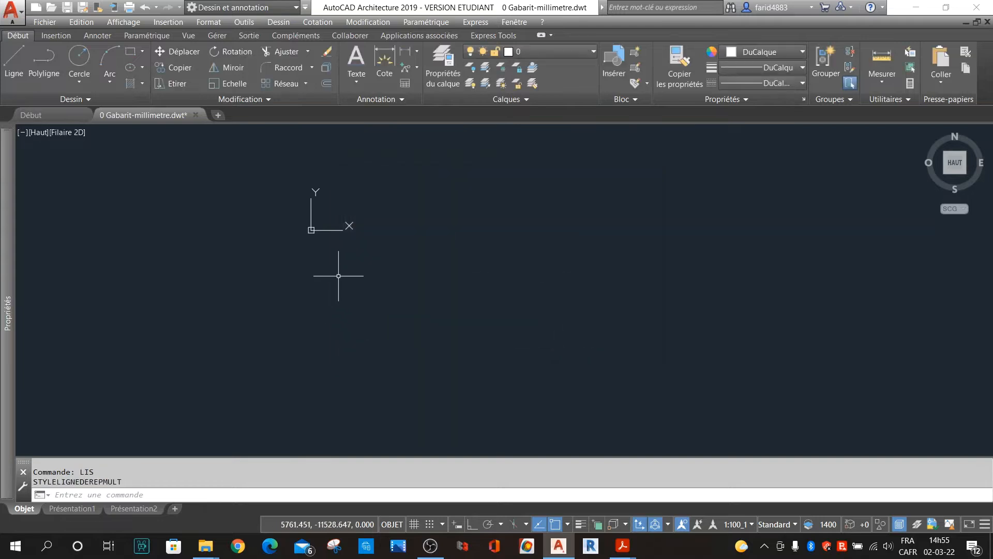
Choose 100XP as the current multileader style for annotations.
{"action": "scroll", "coordinate": [373, 277], "scroll_direction": "down", "scroll_amount": 6}
{"action": "scroll", "coordinate": [365, 253], "scroll_direction": "up", "scroll_amount": 6}
{"action": "scroll", "coordinate": [367, 264], "scroll_direction": "up", "scroll_amount": 2}
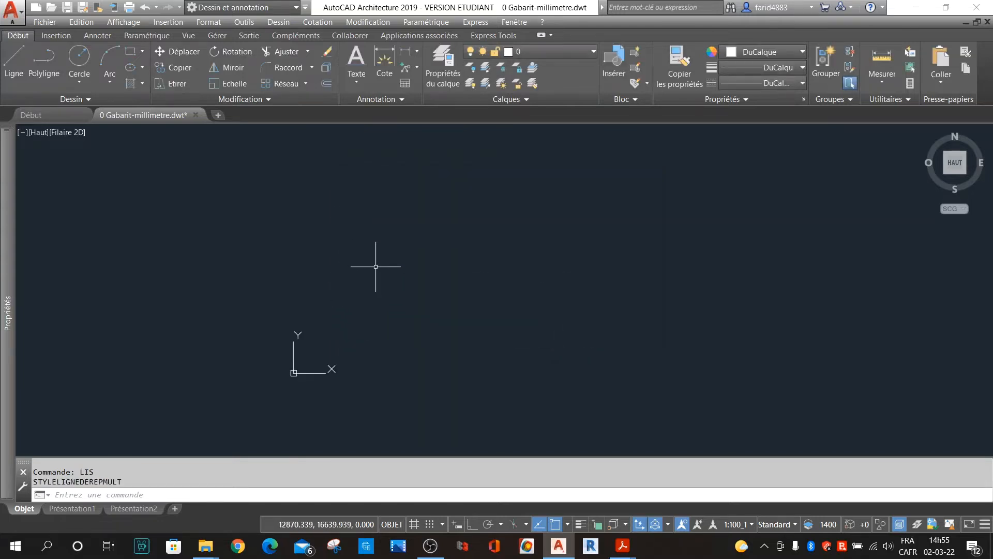
{"action": "left_click", "coordinate": [413, 101]}
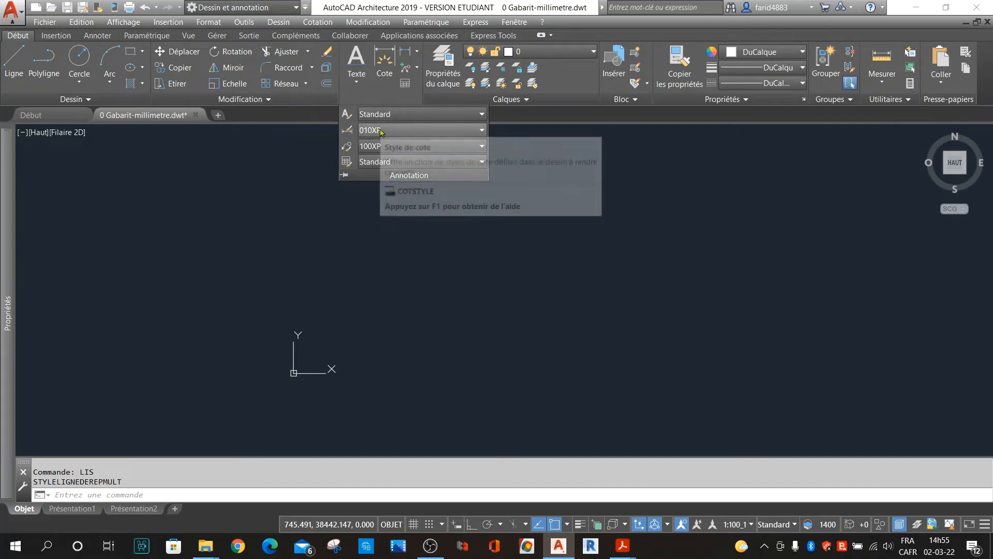
{"action": "left_click", "coordinate": [376, 147]}
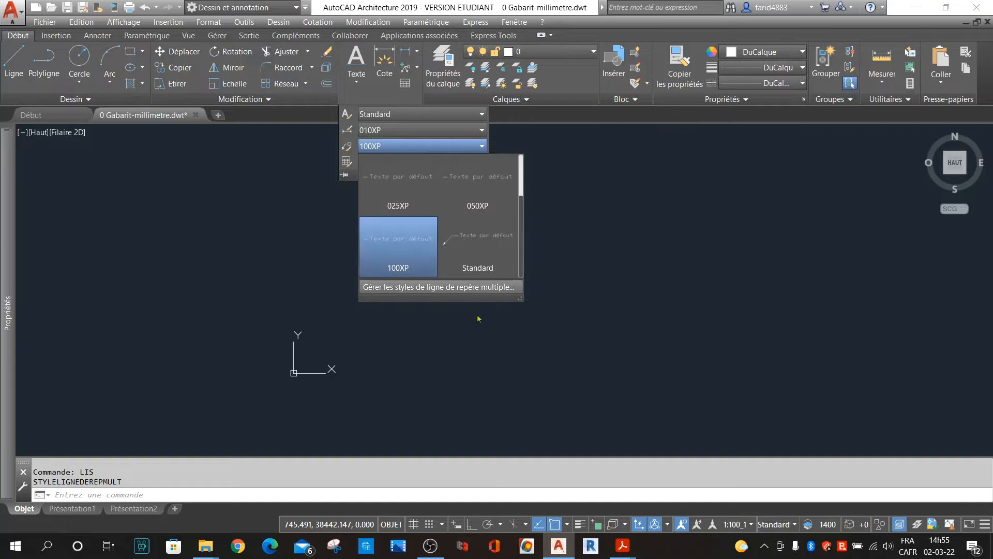
{"action": "left_click", "coordinate": [402, 265]}
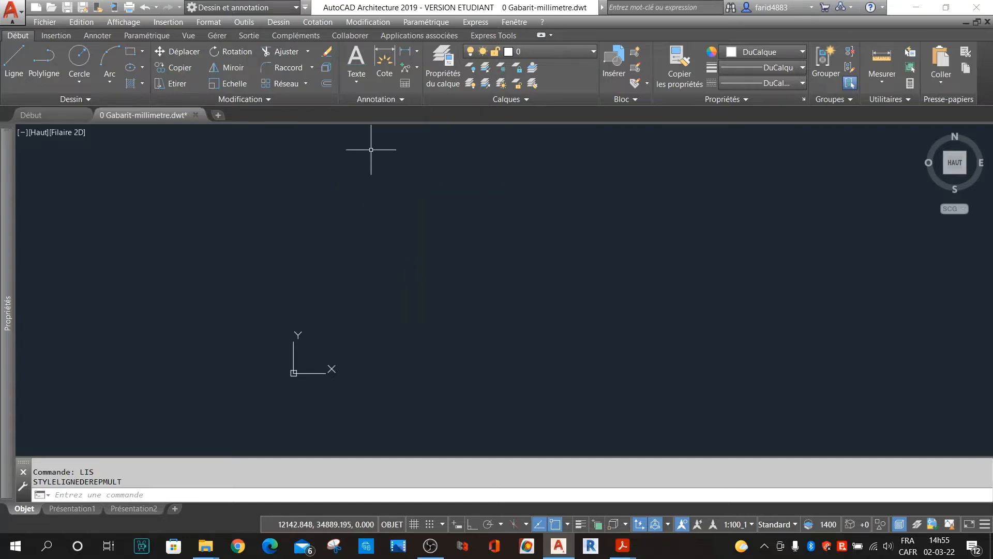
Draw a test multileader rising diagonally from an arrow point just above the origin, and leave its text empty.
{"action": "left_click", "coordinate": [417, 68]}
{"action": "left_click", "coordinate": [423, 91]}
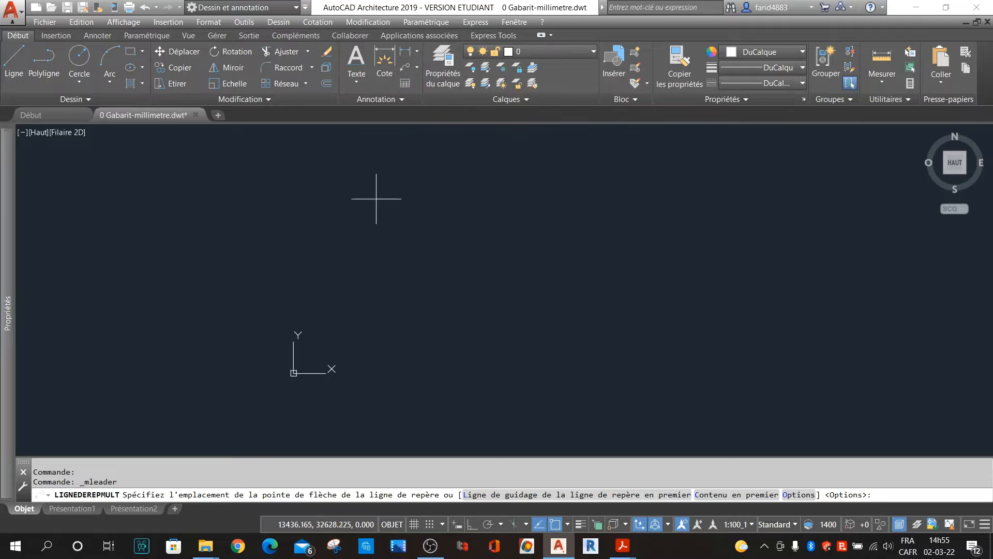
{"action": "left_click", "coordinate": [340, 298]}
{"action": "left_click", "coordinate": [389, 244]}
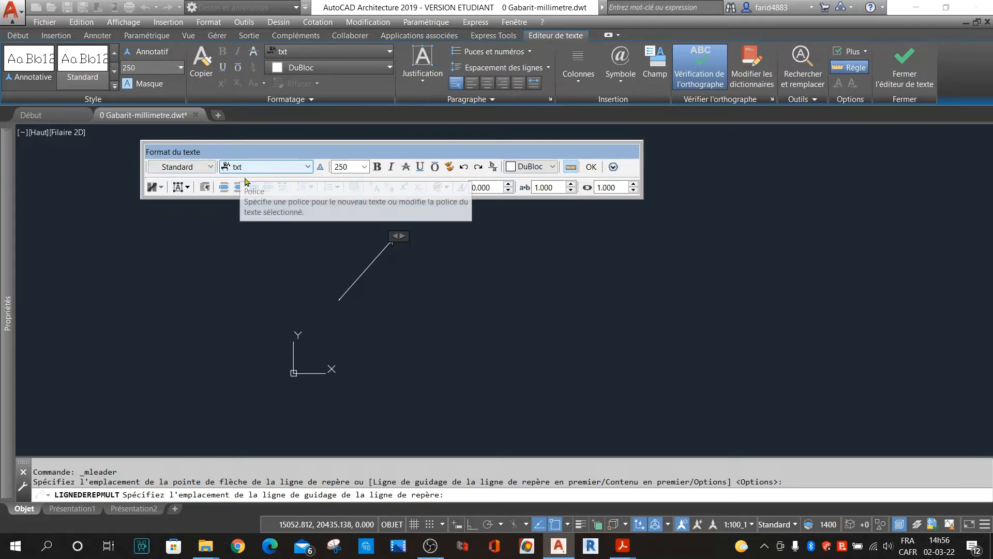
{"action": "key", "text": "Escape"}
Delete the test multileader from the drawing.
{"action": "left_click", "coordinate": [409, 230]}
{"action": "left_click", "coordinate": [293, 310]}
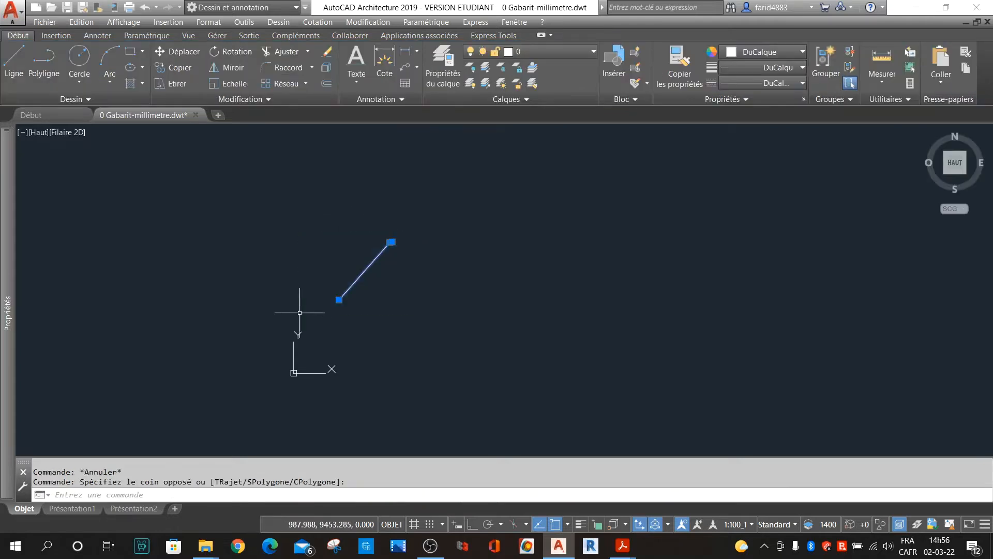
{"action": "key", "text": "Delete"}
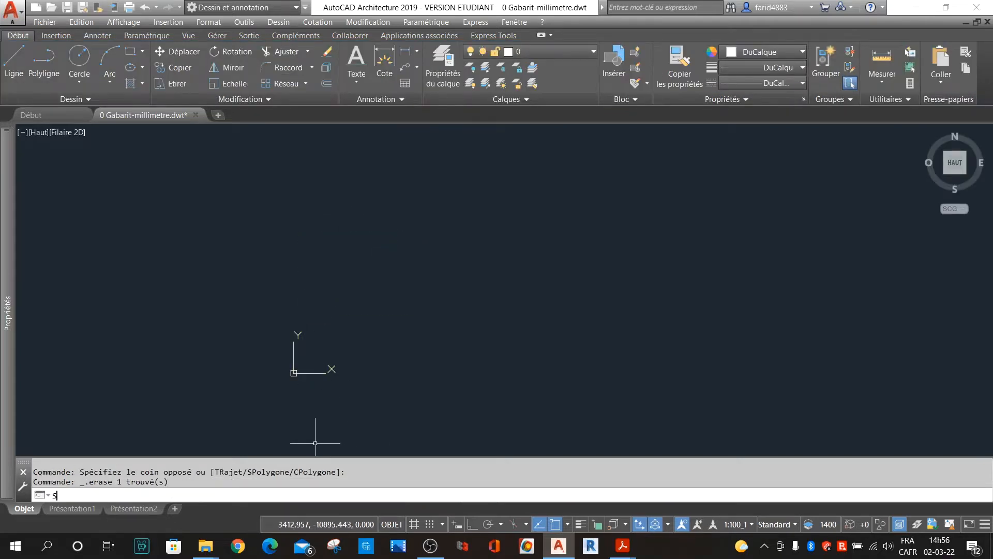
Set the Standard text style's font to Arial, apply the change and close the text style settings.
{"action": "type", "text": "S"}
{"action": "key", "text": "Return"}
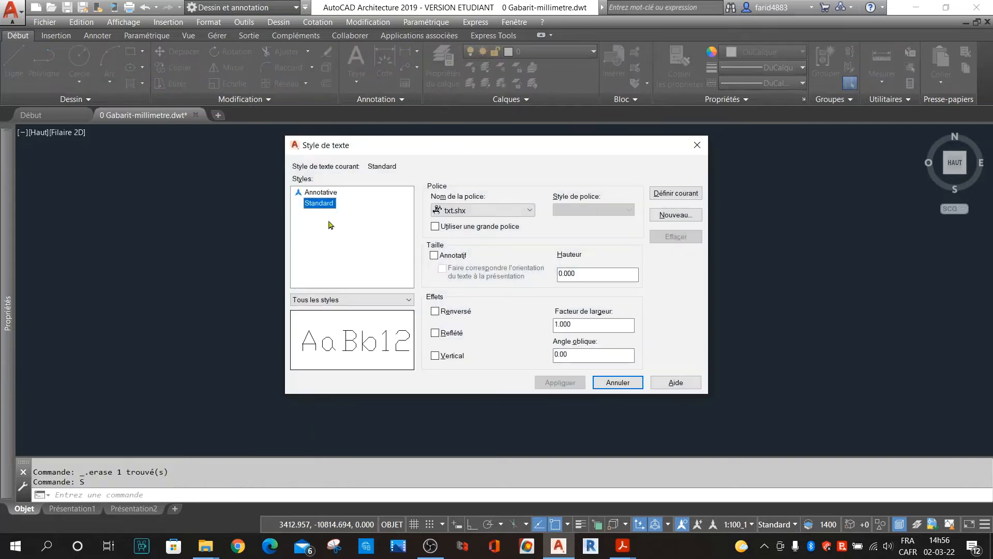
{"action": "left_click", "coordinate": [470, 211]}
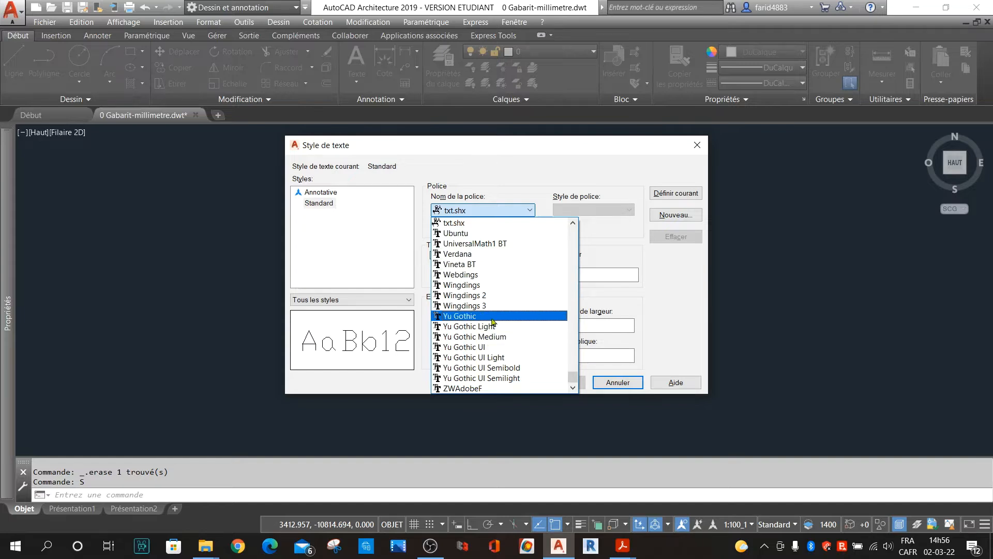
{"action": "key", "text": "a"}
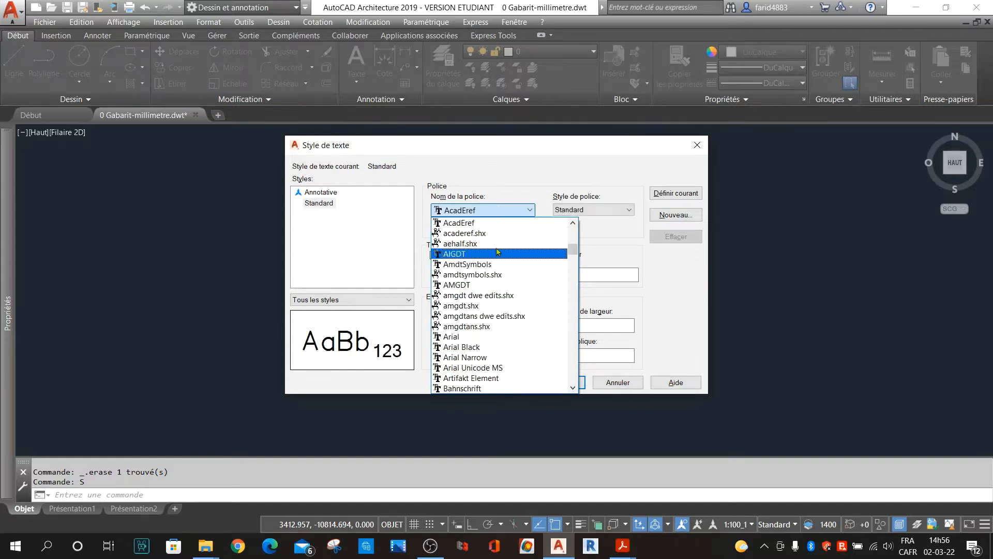
{"action": "left_click", "coordinate": [481, 336]}
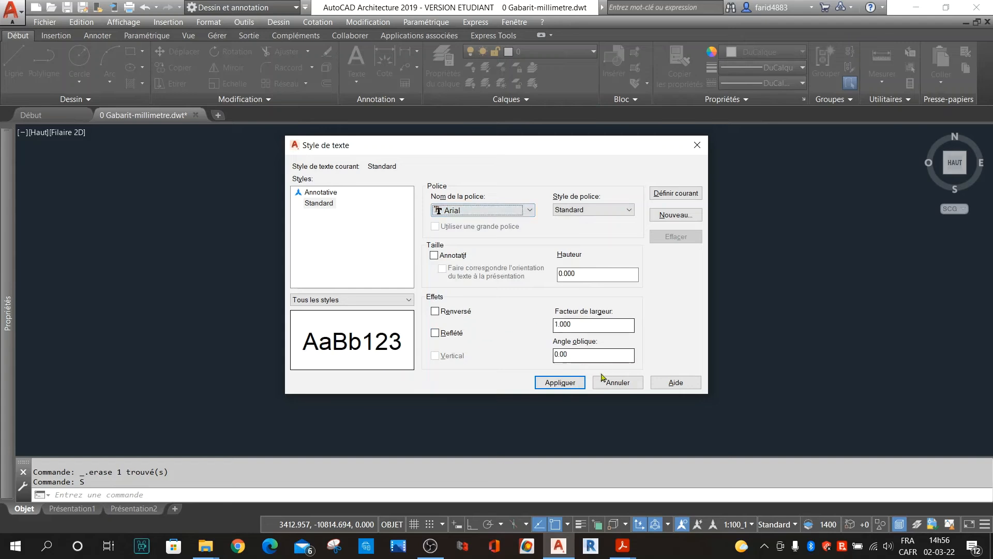
{"action": "left_click", "coordinate": [560, 386]}
{"action": "left_click", "coordinate": [618, 382]}
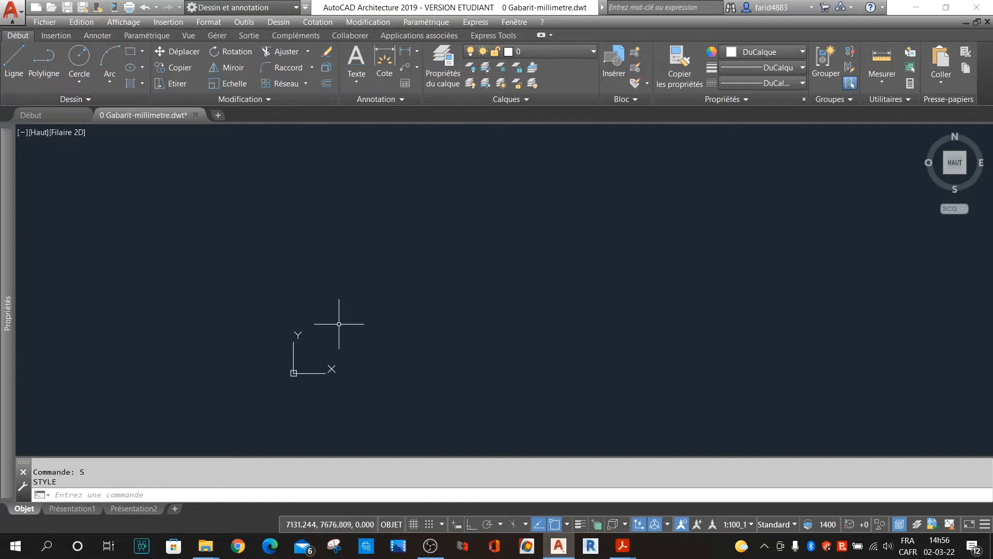
Draw a long diagonal test multileader in the 100XP style above the origin with the text 100.
{"action": "left_click", "coordinate": [392, 100]}
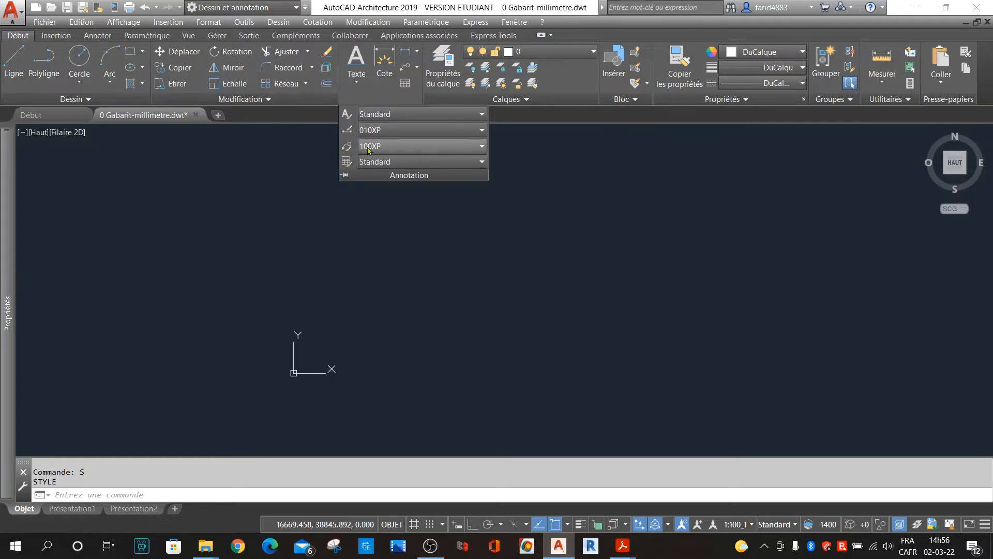
{"action": "left_click", "coordinate": [403, 68]}
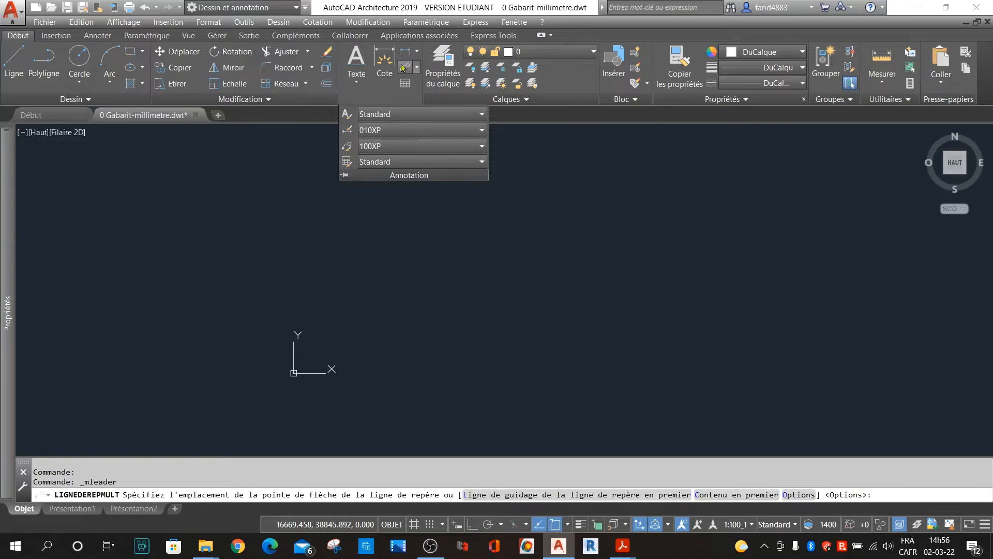
{"action": "left_click", "coordinate": [290, 297]}
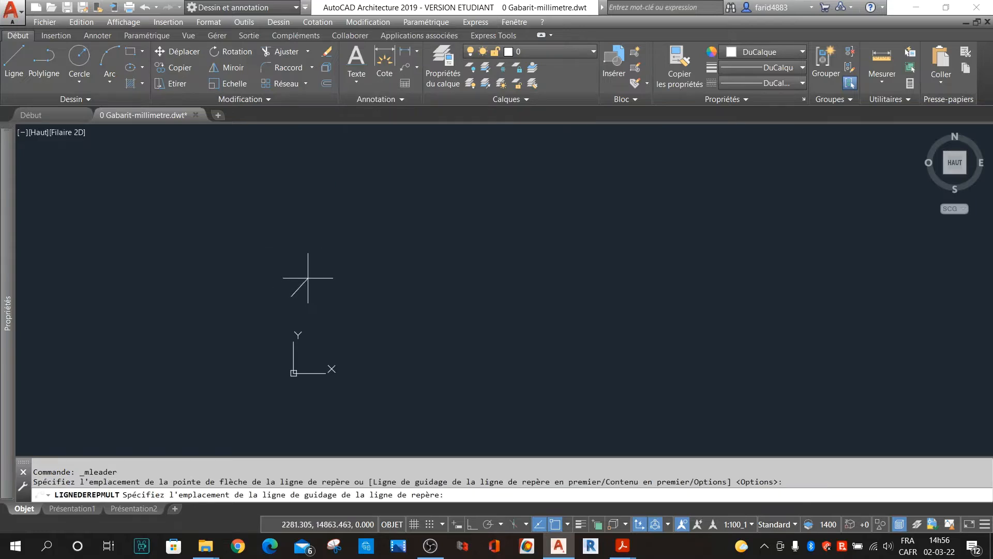
{"action": "left_click", "coordinate": [316, 271]}
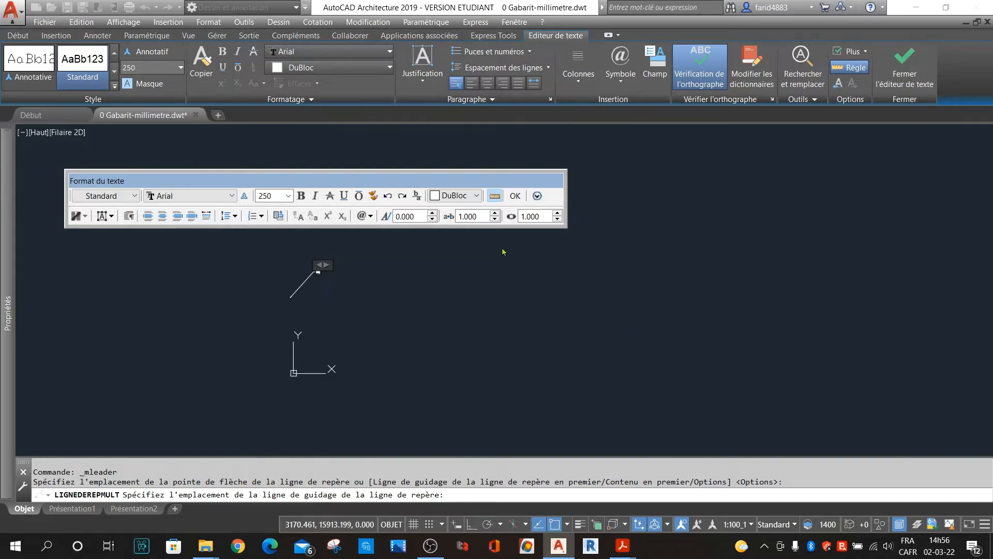
{"action": "left_click", "coordinate": [515, 197]}
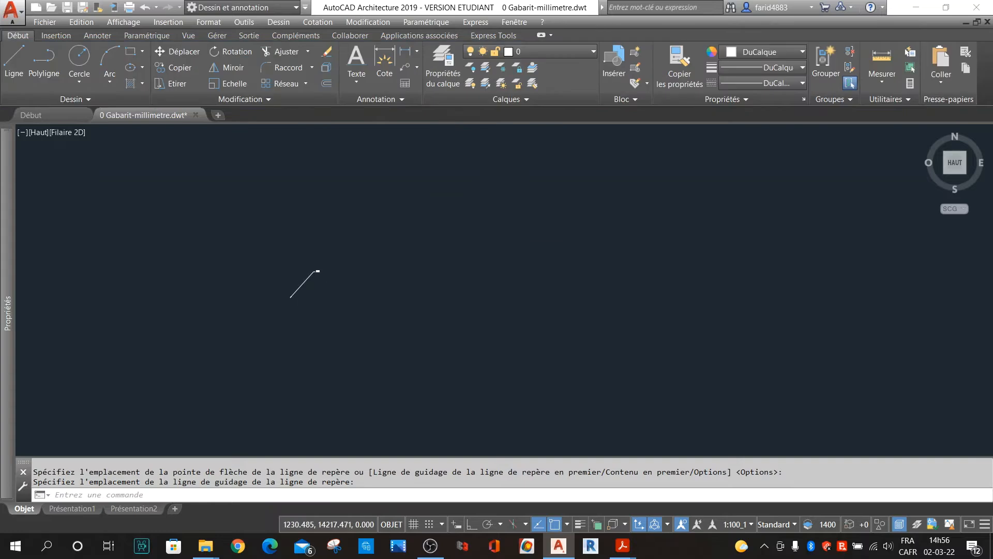
{"action": "scroll", "coordinate": [310, 279], "scroll_direction": "up", "scroll_amount": 8}
{"action": "scroll", "coordinate": [447, 188], "scroll_direction": "down", "scroll_amount": 1}
{"action": "scroll", "coordinate": [448, 192], "scroll_direction": "up", "scroll_amount": 1}
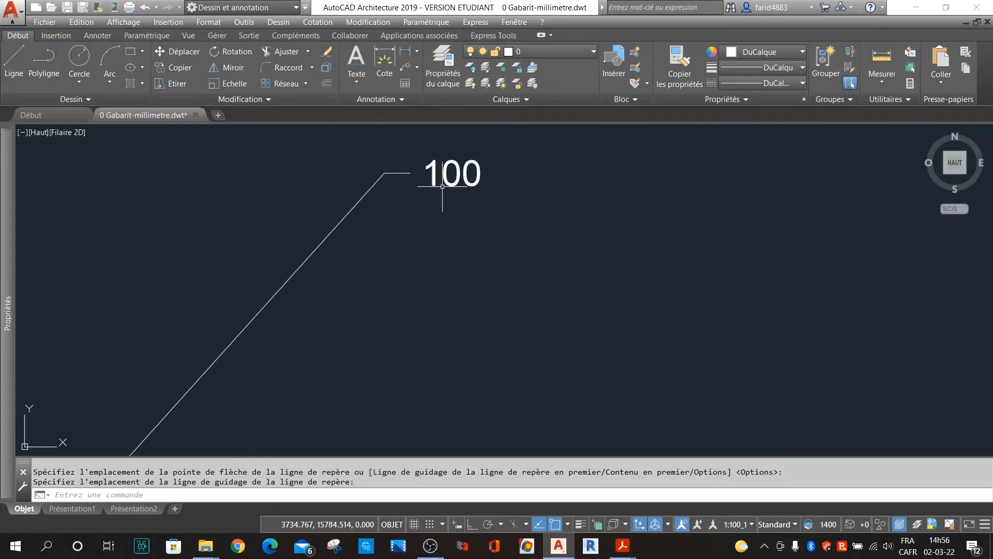
{"action": "scroll", "coordinate": [445, 188], "scroll_direction": "down", "scroll_amount": 3}
{"action": "scroll", "coordinate": [450, 176], "scroll_direction": "up", "scroll_amount": 2}
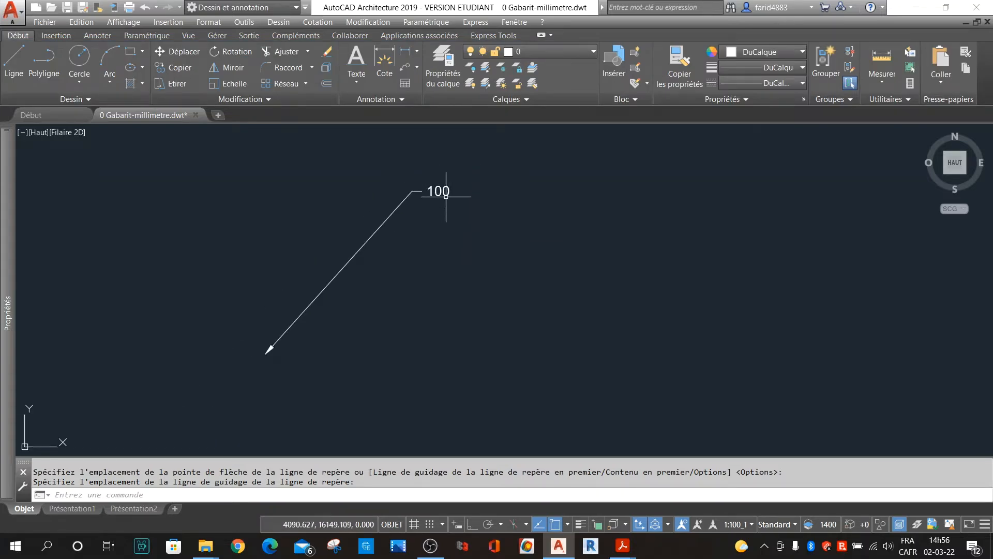
Draw a second, shorter 100XP multileader below and beside the long one, with the text 100.
{"action": "left_click", "coordinate": [405, 67]}
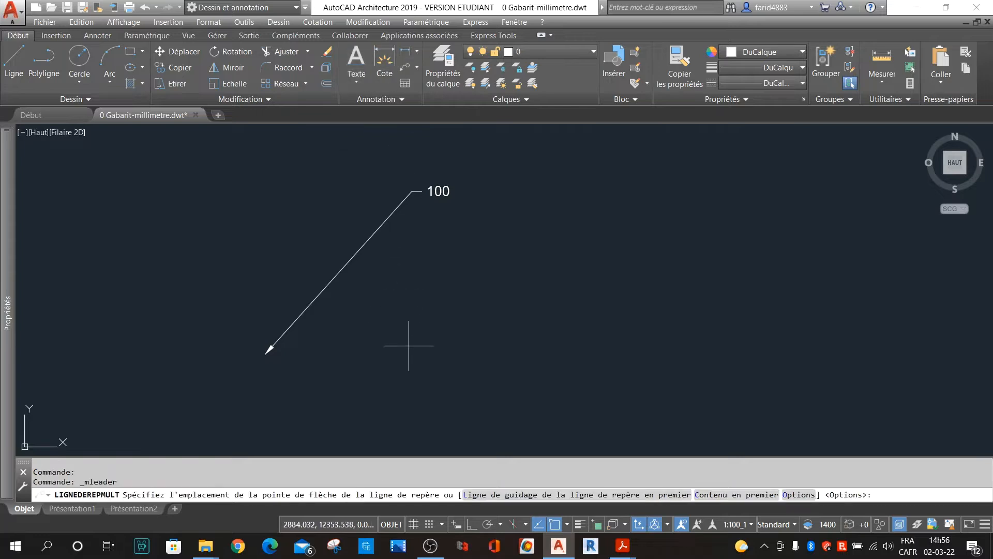
{"action": "left_click", "coordinate": [437, 308]}
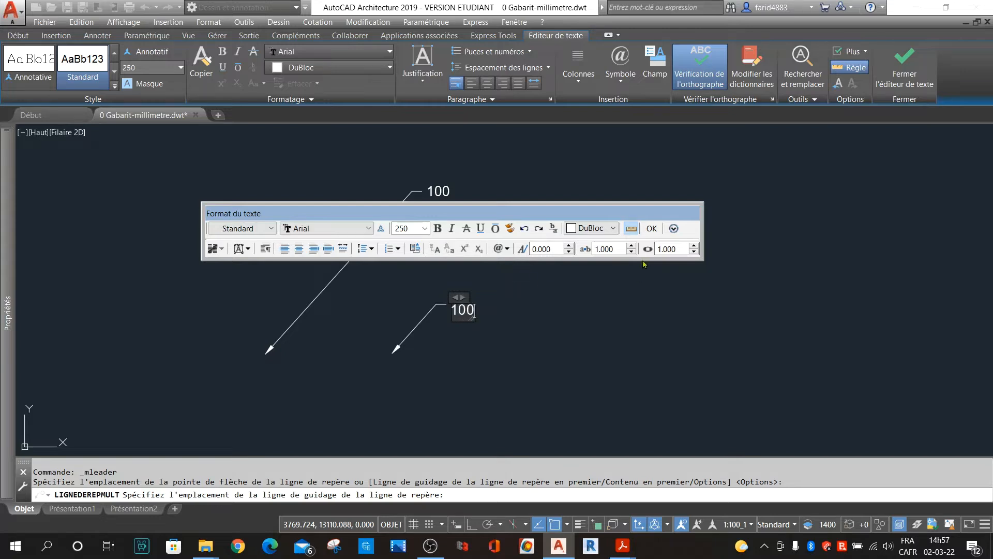
{"action": "left_click", "coordinate": [651, 231]}
Delete the longer of the two 100 multileaders.
{"action": "left_click", "coordinate": [476, 166]}
{"action": "left_click", "coordinate": [333, 222]}
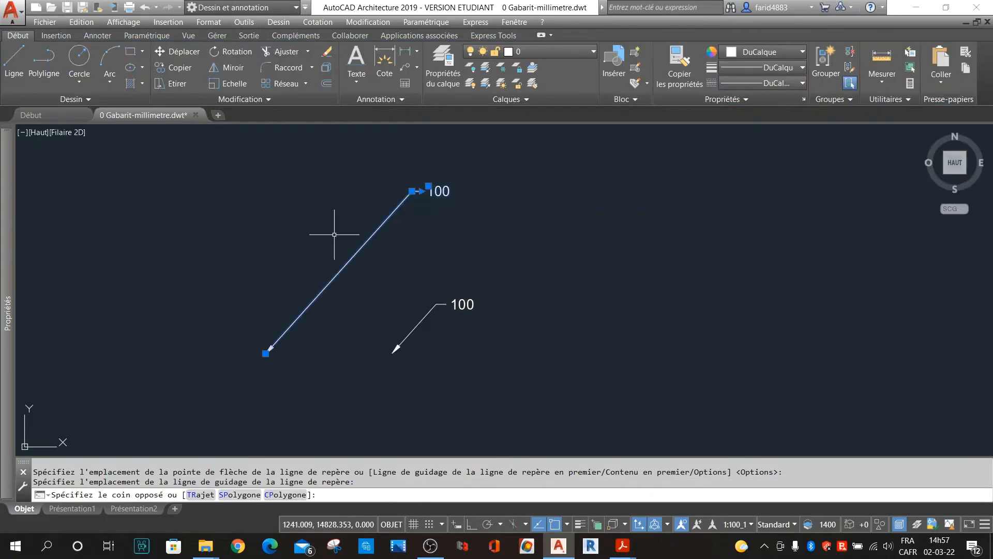
{"action": "key", "text": "Delete"}
Choose 050XP as the current multileader style.
{"action": "scroll", "coordinate": [280, 253], "scroll_direction": "down", "scroll_amount": 5}
{"action": "scroll", "coordinate": [323, 267], "scroll_direction": "up", "scroll_amount": 6}
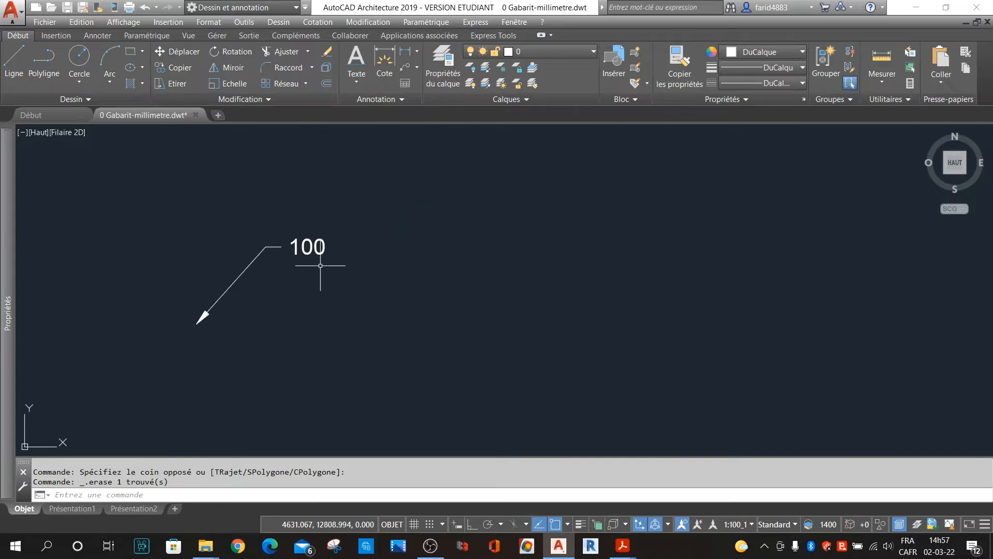
{"action": "left_click", "coordinate": [377, 98]}
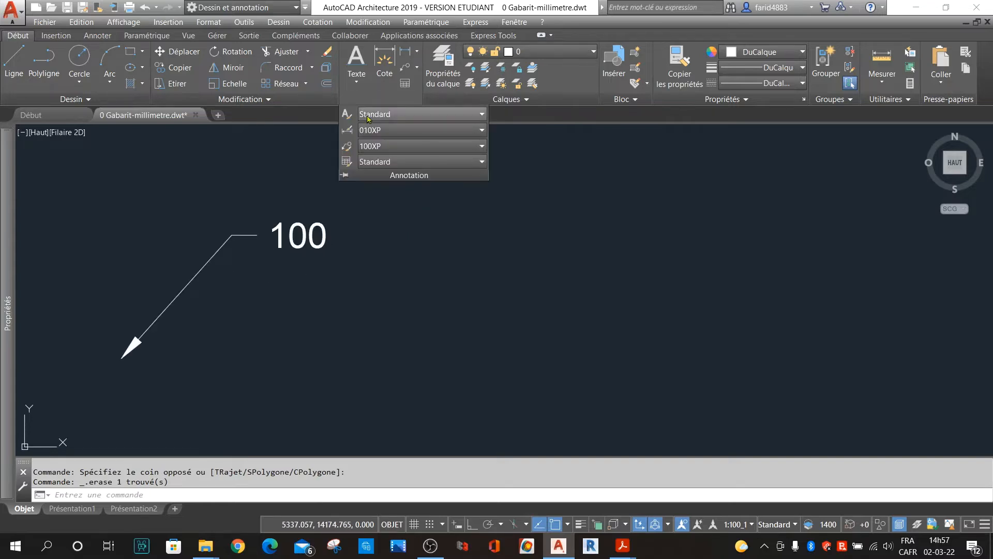
{"action": "left_click", "coordinate": [481, 145]}
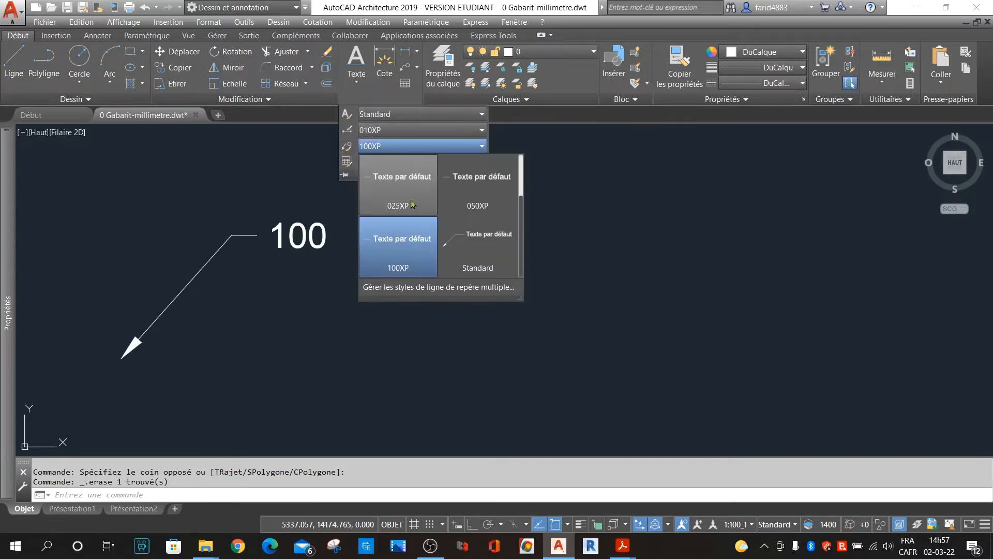
{"action": "left_click", "coordinate": [478, 206]}
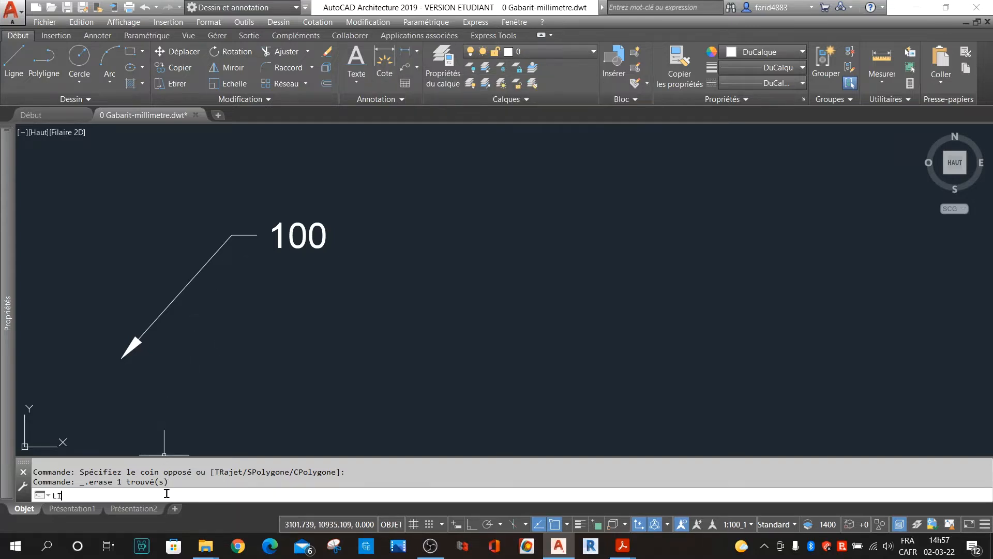
Draw a 050XP multileader beside the 100 one, rising diagonally from its arrow point, with the text 50.
{"action": "type", "text": "G"}
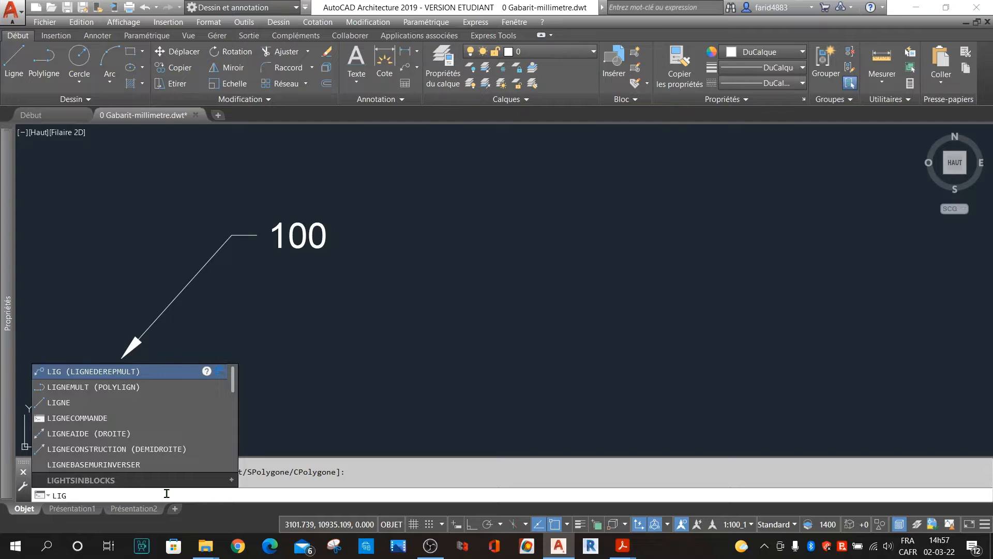
{"action": "key", "text": "Return"}
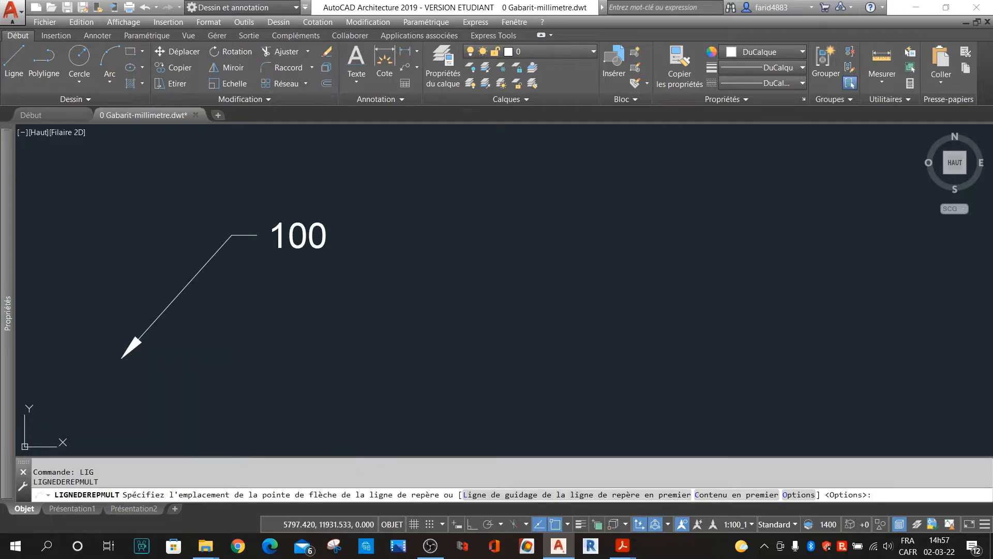
{"action": "left_click", "coordinate": [438, 352]}
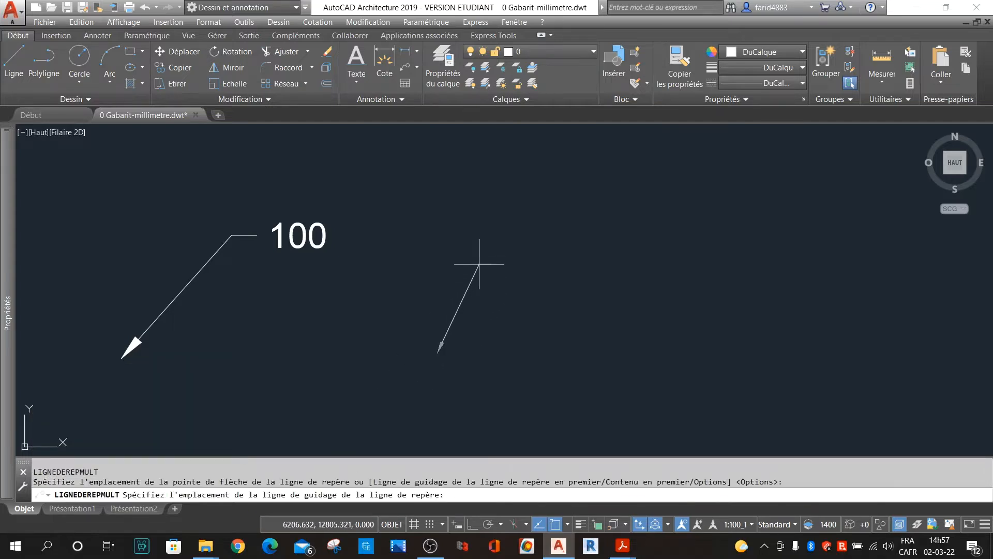
{"action": "left_click", "coordinate": [520, 235]}
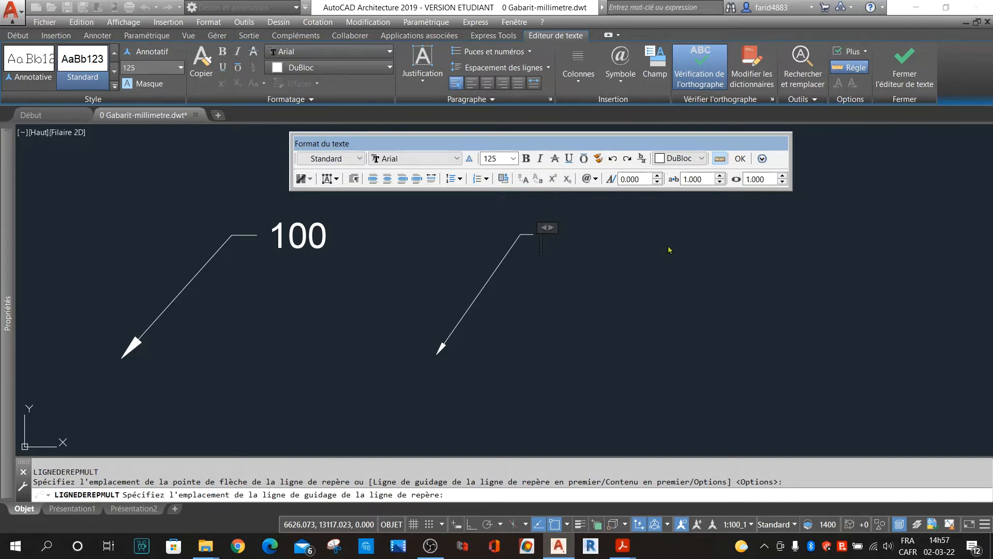
{"action": "type", "text": "50"}
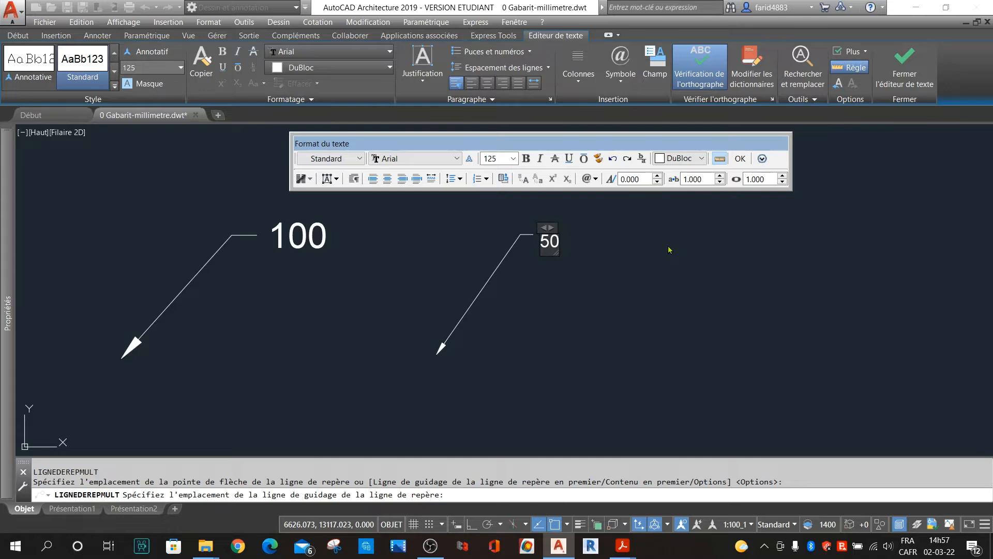
{"action": "left_click", "coordinate": [740, 159]}
{"action": "scroll", "coordinate": [456, 251], "scroll_direction": "up", "scroll_amount": 3}
{"action": "scroll", "coordinate": [455, 249], "scroll_direction": "down", "scroll_amount": 4}
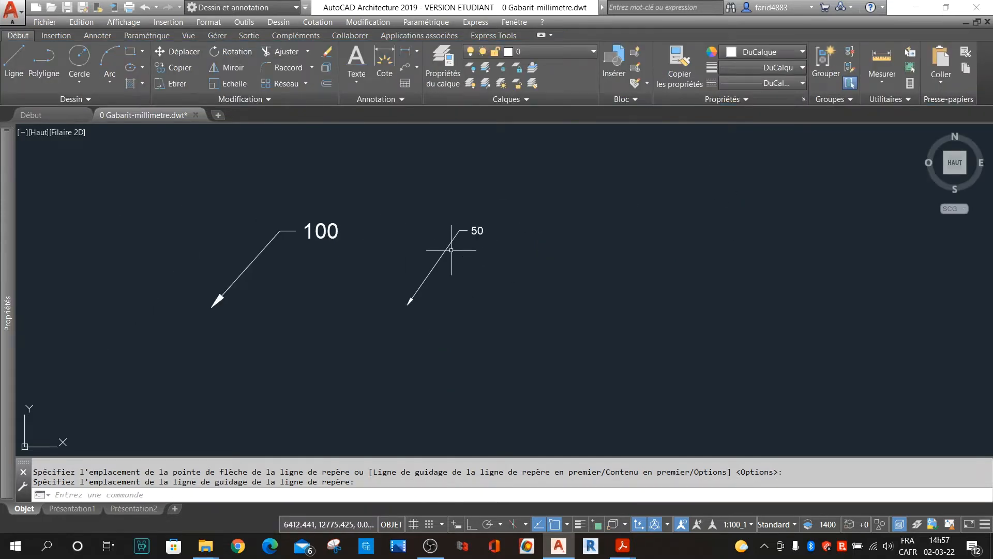
{"action": "scroll", "coordinate": [465, 248], "scroll_direction": "up", "scroll_amount": 4}
{"action": "scroll", "coordinate": [329, 248], "scroll_direction": "down", "scroll_amount": 4}
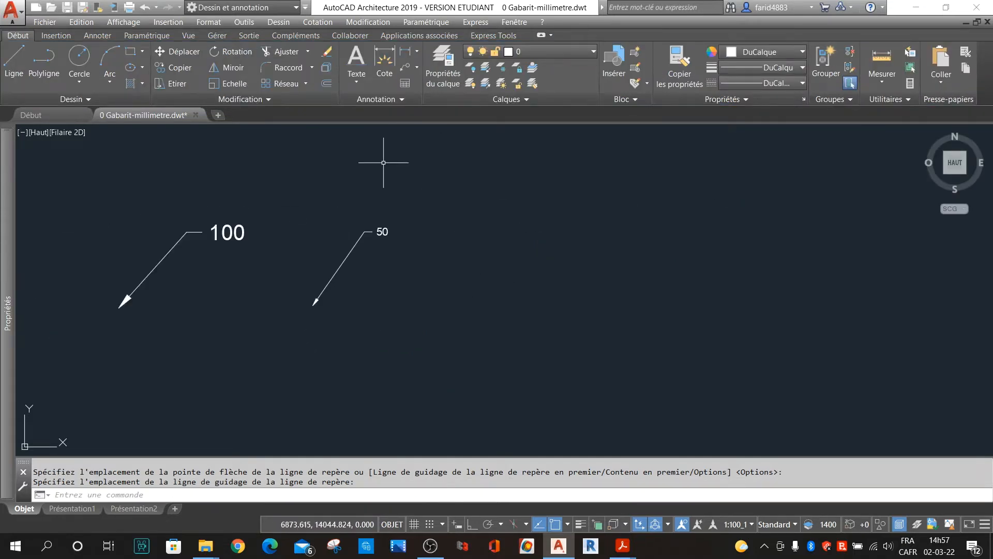
Choose 010XP as the current multileader style.
{"action": "left_click", "coordinate": [403, 100]}
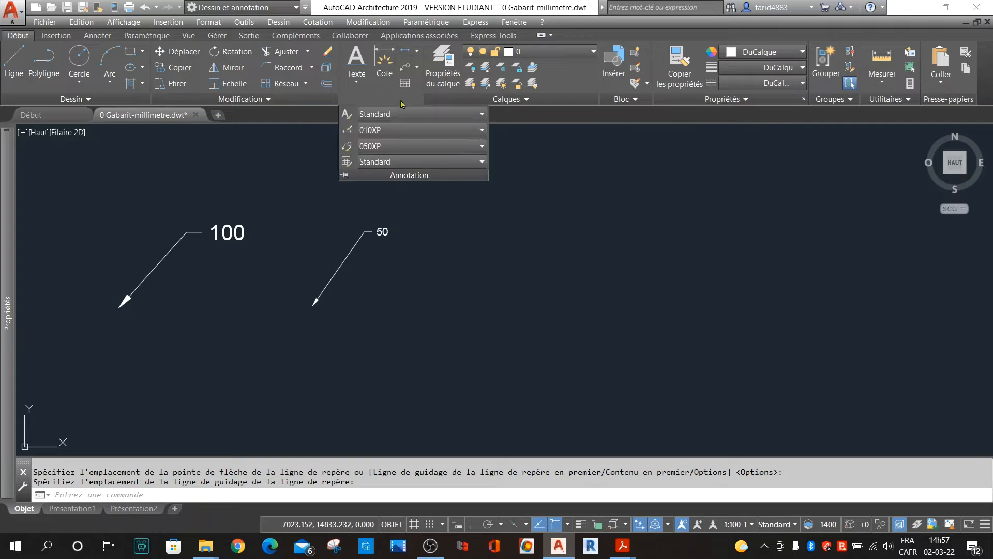
{"action": "left_click", "coordinate": [383, 146]}
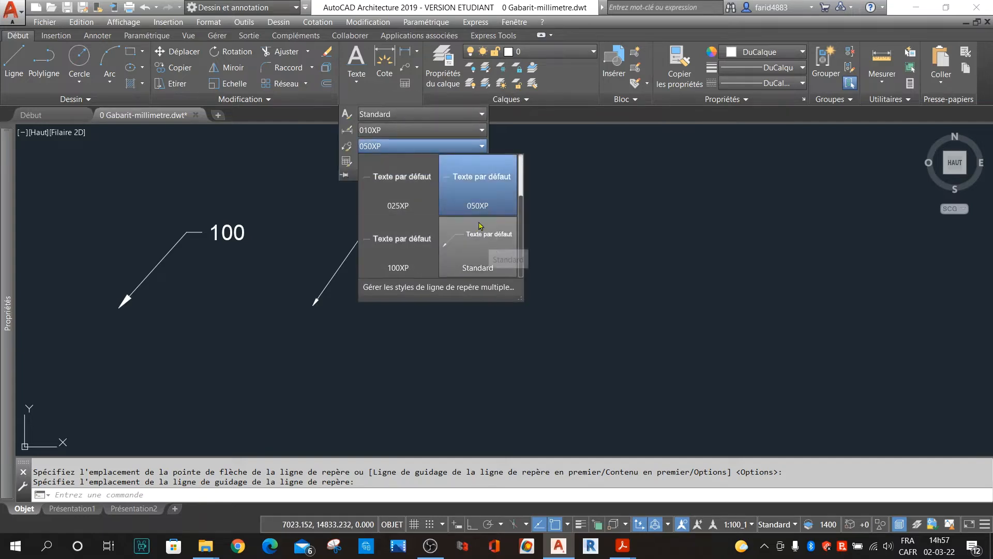
{"action": "scroll", "coordinate": [413, 217], "scroll_direction": "up", "scroll_amount": 1}
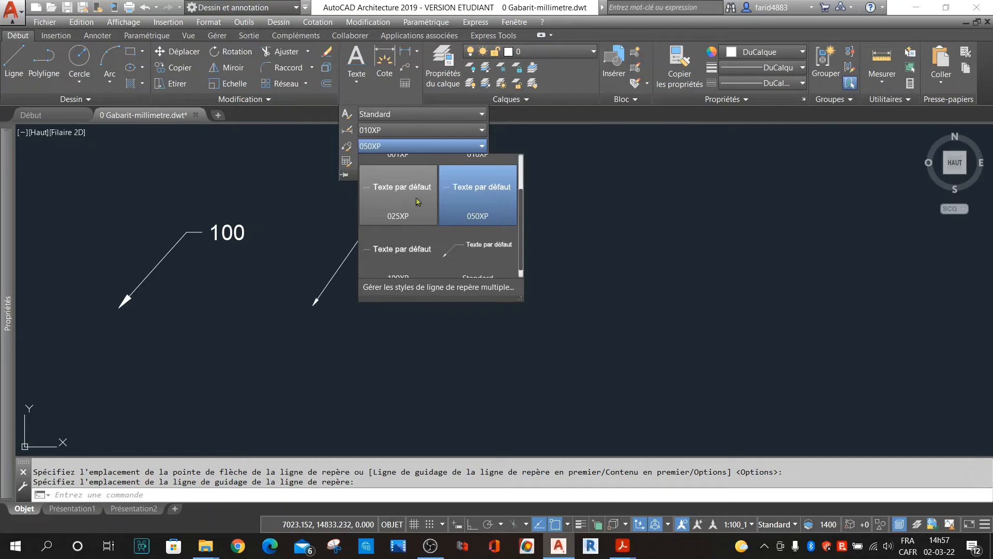
{"action": "scroll", "coordinate": [417, 201], "scroll_direction": "up", "scroll_amount": 3}
{"action": "left_click", "coordinate": [461, 207]}
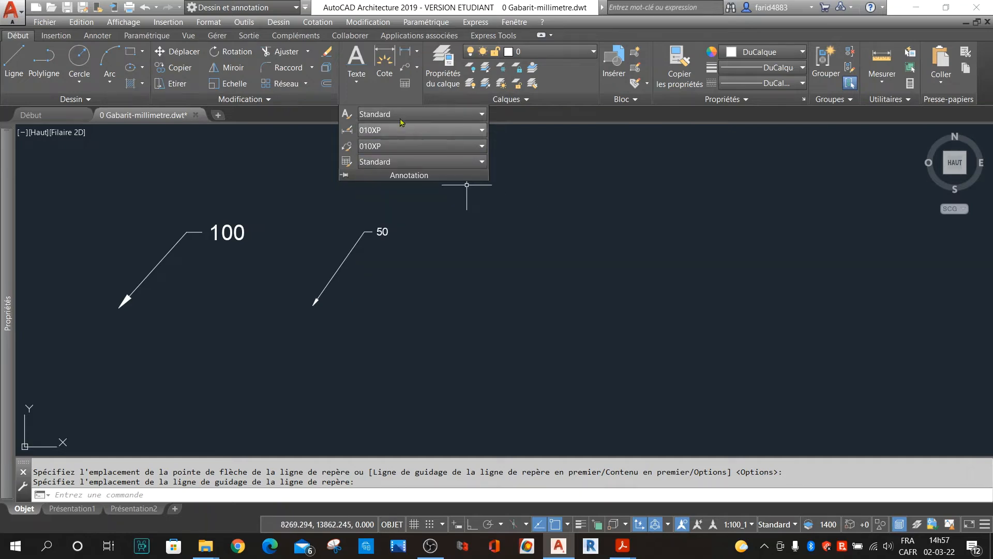
Draw a small 010XP multileader beyond the 50 one with the text 10, and compare it with the other two.
{"action": "left_click", "coordinate": [404, 70]}
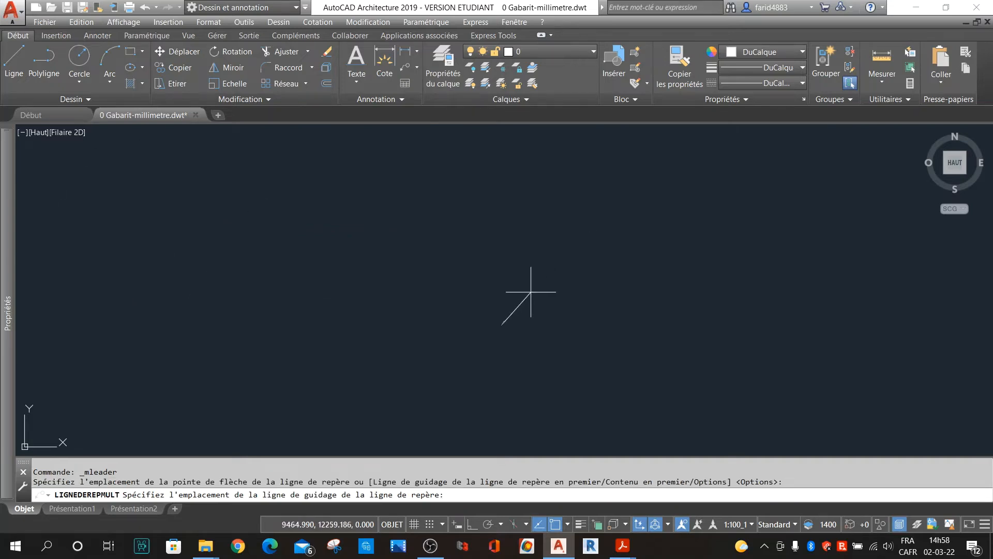
{"action": "left_click", "coordinate": [511, 301]}
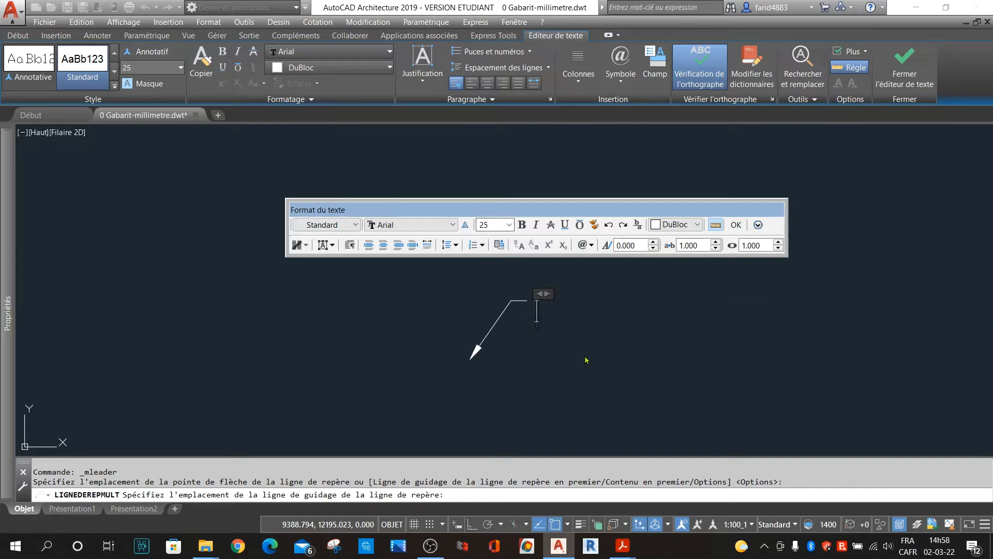
{"action": "type", "text": "10"}
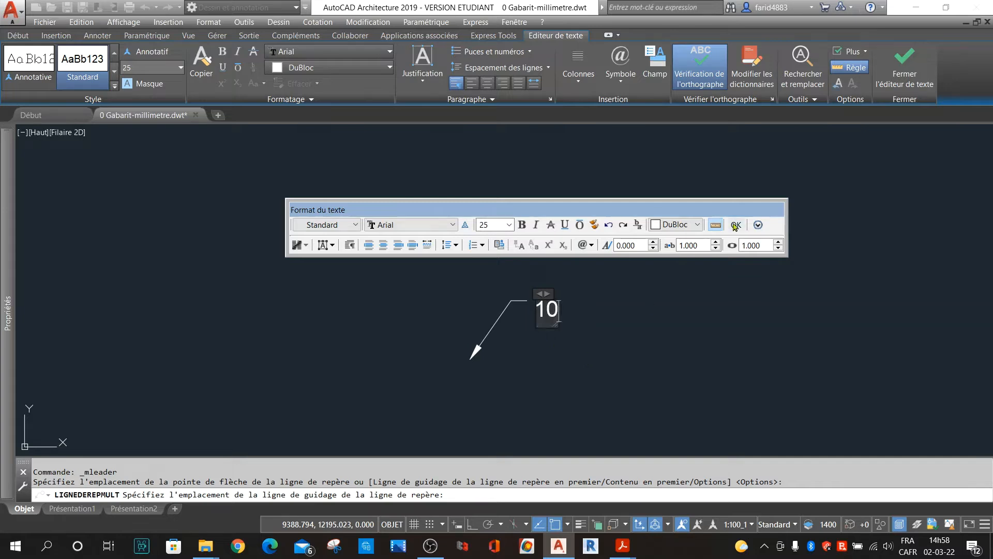
{"action": "left_click", "coordinate": [735, 226]}
{"action": "scroll", "coordinate": [580, 268], "scroll_direction": "down", "scroll_amount": 10}
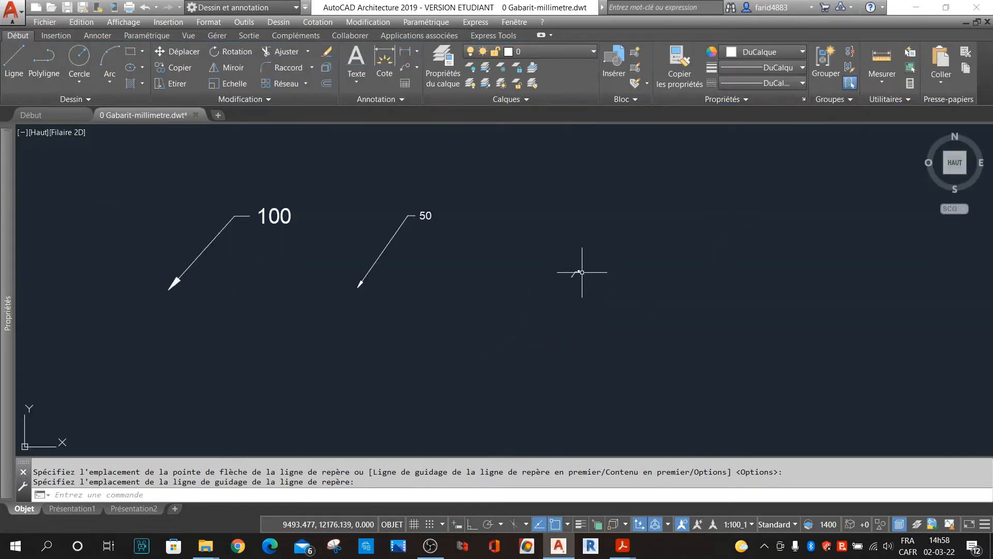
{"action": "scroll", "coordinate": [581, 272], "scroll_direction": "down", "scroll_amount": 2}
{"action": "scroll", "coordinate": [582, 271], "scroll_direction": "up", "scroll_amount": 2}
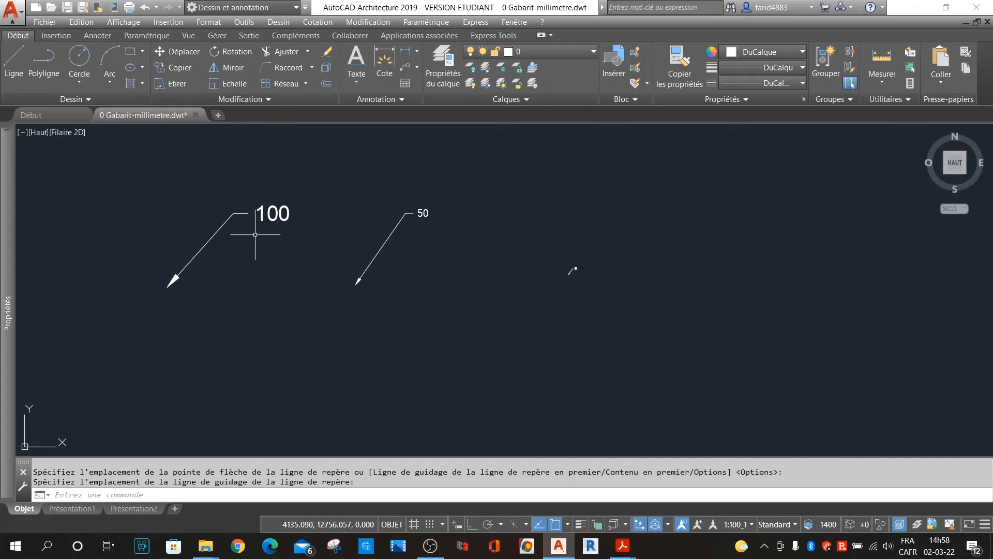
Open the Présentation1 layout, activate the upper-left viewport and frame the 100 leader in it.
{"action": "scroll", "coordinate": [294, 216], "scroll_direction": "up", "scroll_amount": 2}
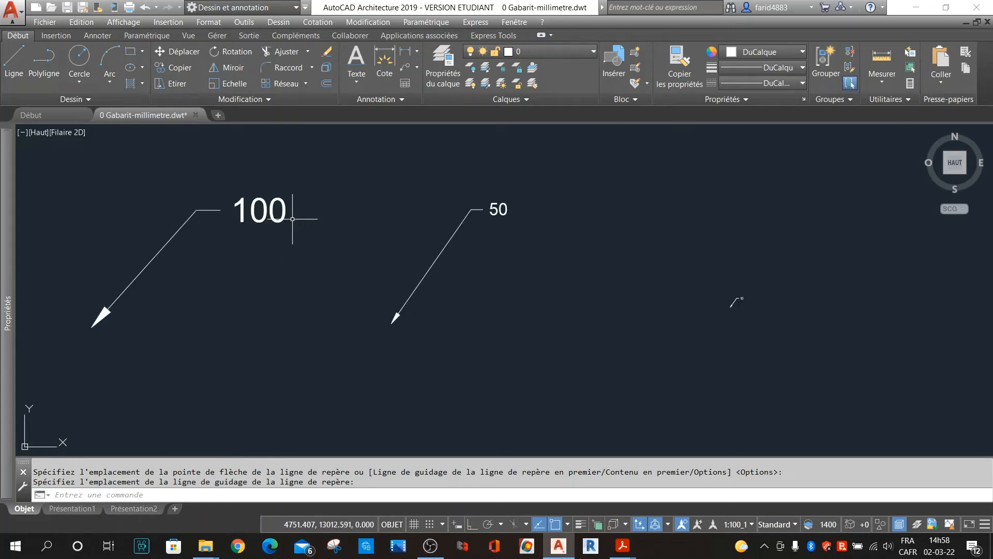
{"action": "left_click", "coordinate": [73, 508]}
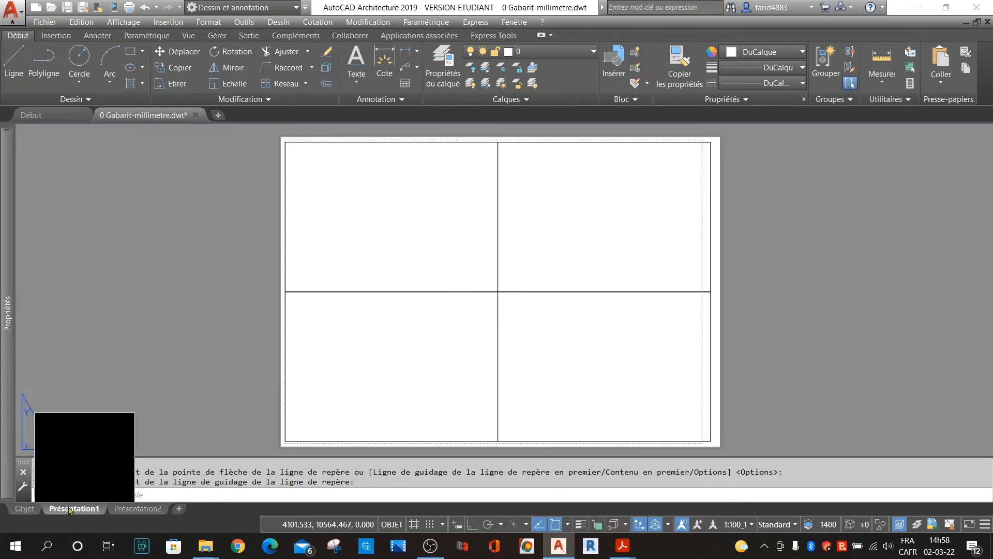
{"action": "double_click", "coordinate": [368, 210]}
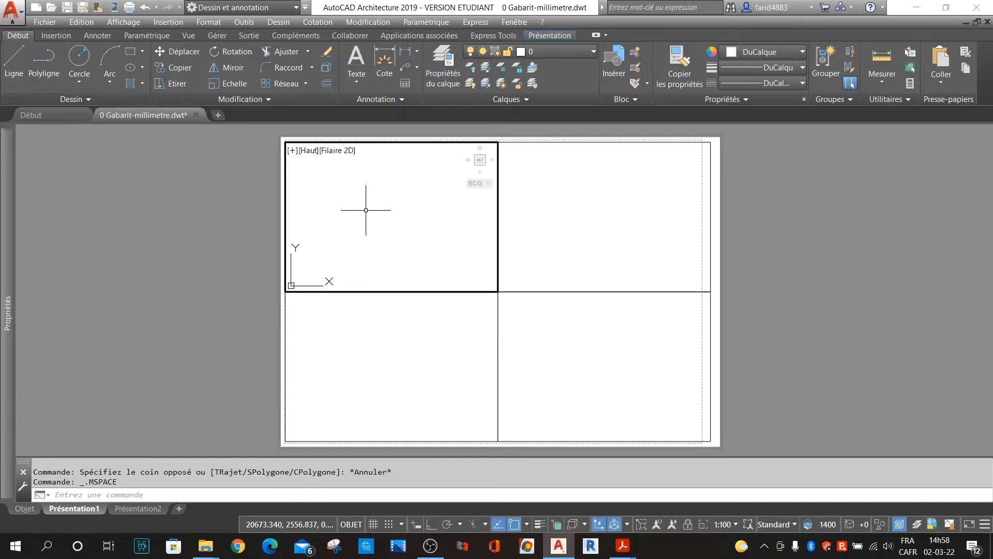
{"action": "middle_click", "coordinate": [386, 231]}
{"action": "middle_click", "coordinate": [385, 231]}
{"action": "scroll", "coordinate": [385, 231], "scroll_direction": "down", "scroll_amount": 3}
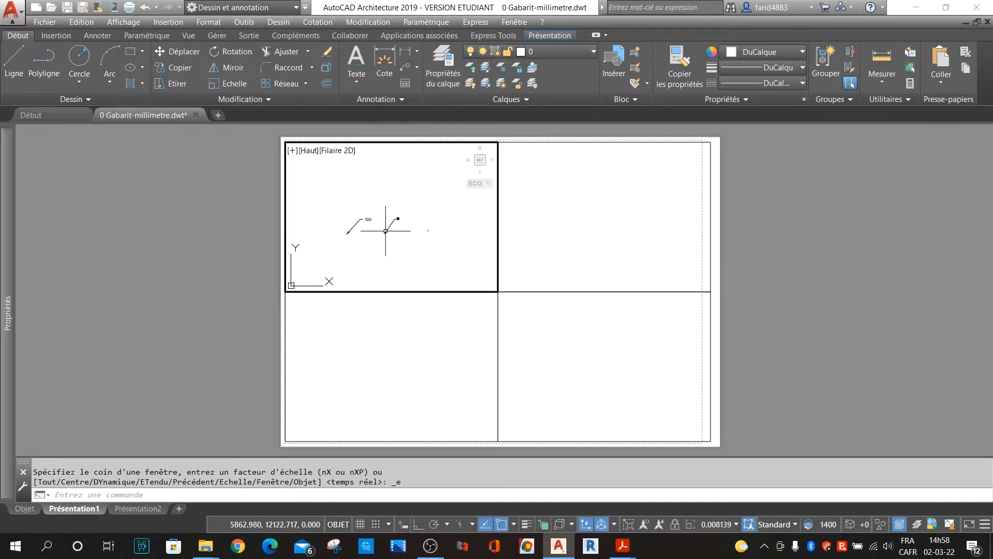
{"action": "scroll", "coordinate": [367, 225], "scroll_direction": "up", "scroll_amount": 3}
{"action": "middle_click_drag", "start_coordinate": [361, 222], "coordinate": [461, 233]}
{"action": "scroll", "coordinate": [411, 234], "scroll_direction": "up", "scroll_amount": 2}
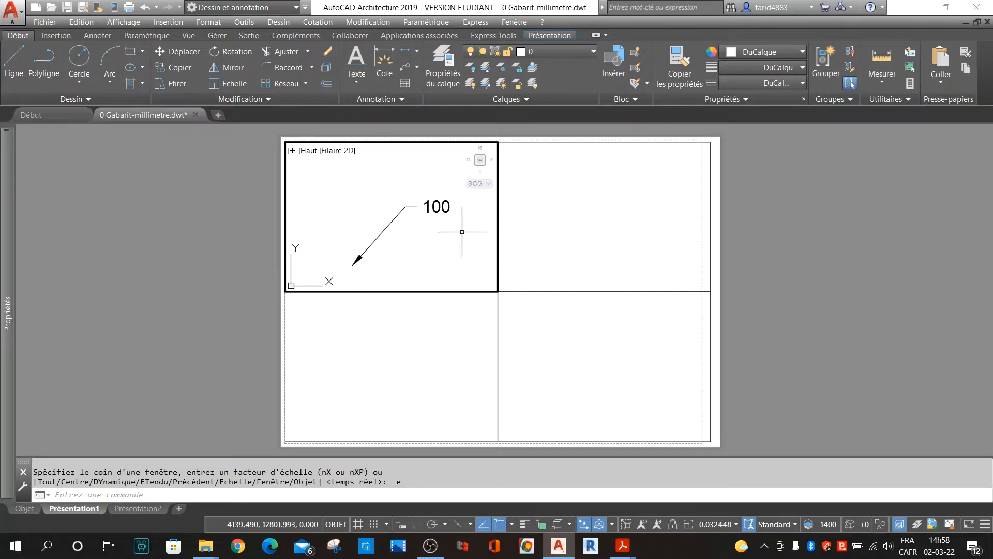
Activate the upper-right viewport and frame the 50 leader in it.
{"action": "left_click", "coordinate": [603, 217]}
{"action": "left_click", "coordinate": [600, 211]}
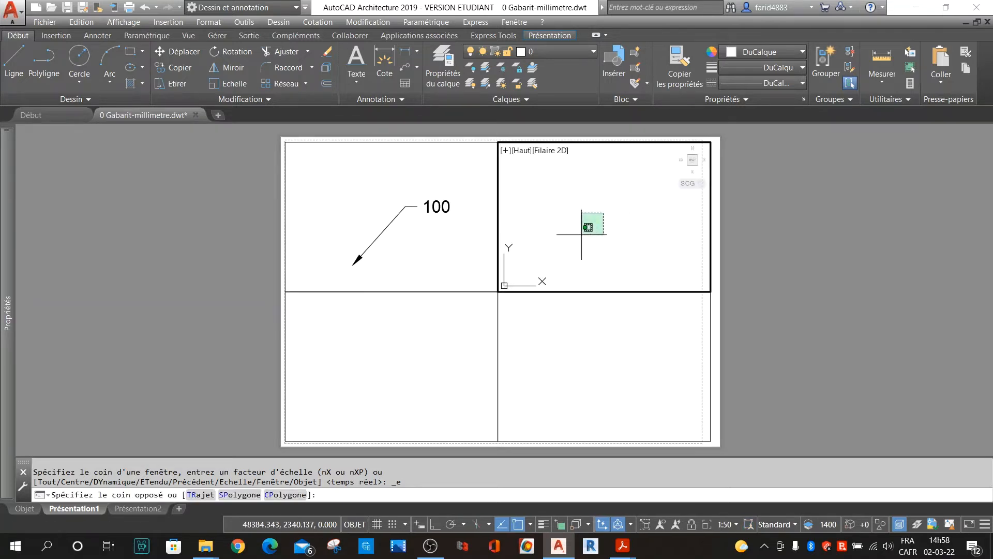
{"action": "middle_click", "coordinate": [614, 222]}
{"action": "middle_click", "coordinate": [614, 223]}
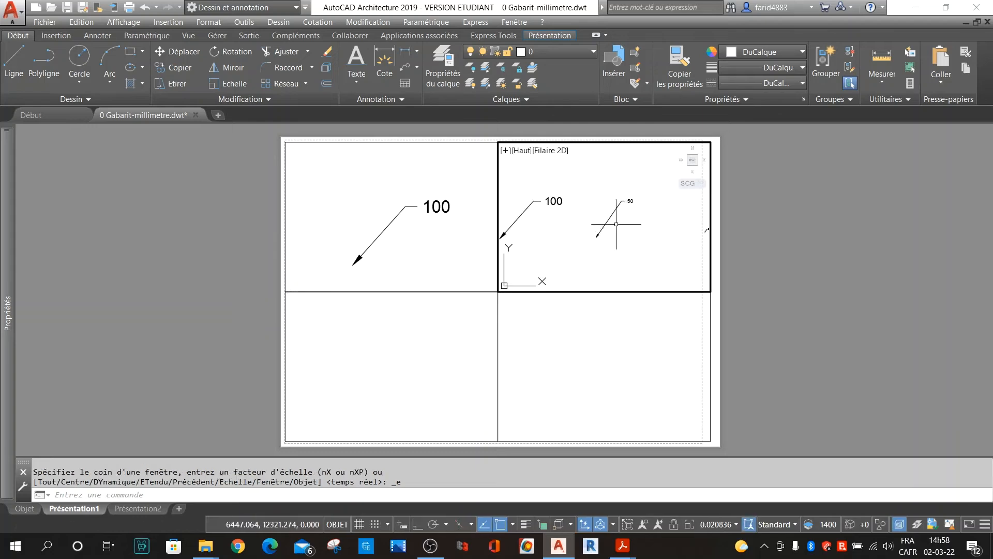
{"action": "scroll", "coordinate": [624, 213], "scroll_direction": "up", "scroll_amount": 2}
{"action": "scroll", "coordinate": [620, 202], "scroll_direction": "up", "scroll_amount": 2}
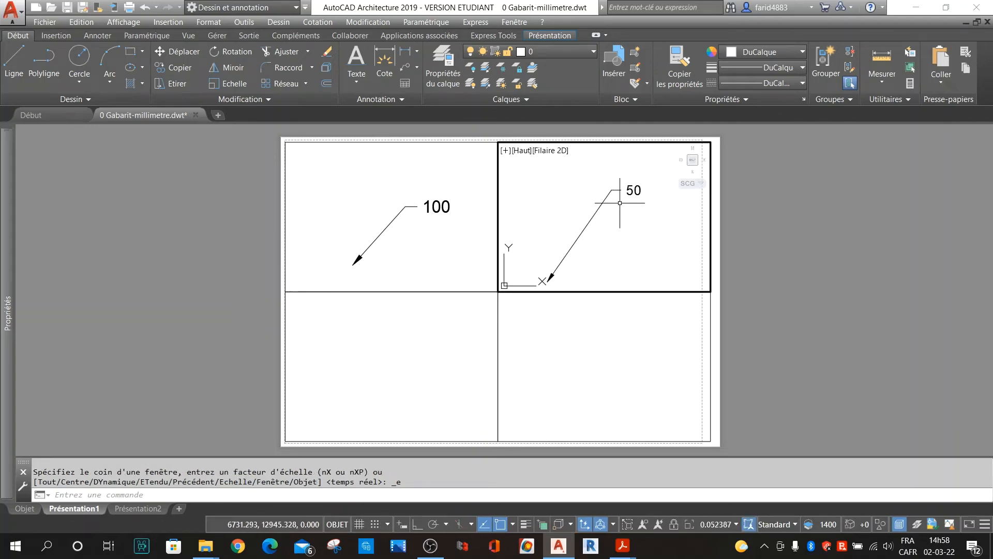
{"action": "scroll", "coordinate": [620, 203], "scroll_direction": "up", "scroll_amount": 2}
{"action": "middle_click_drag", "start_coordinate": [607, 209], "coordinate": [608, 223]}
Activate the lower-left viewport, frame the 10 leader in it and leave nothing selected.
{"action": "left_click", "coordinate": [394, 358]}
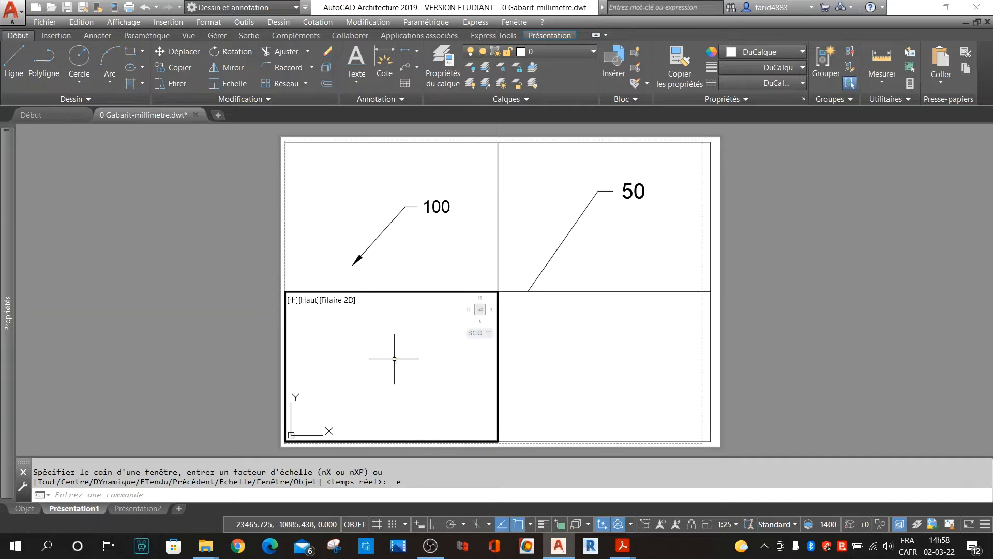
{"action": "left_click", "coordinate": [394, 359]}
{"action": "scroll", "coordinate": [405, 393], "scroll_direction": "down", "scroll_amount": 2}
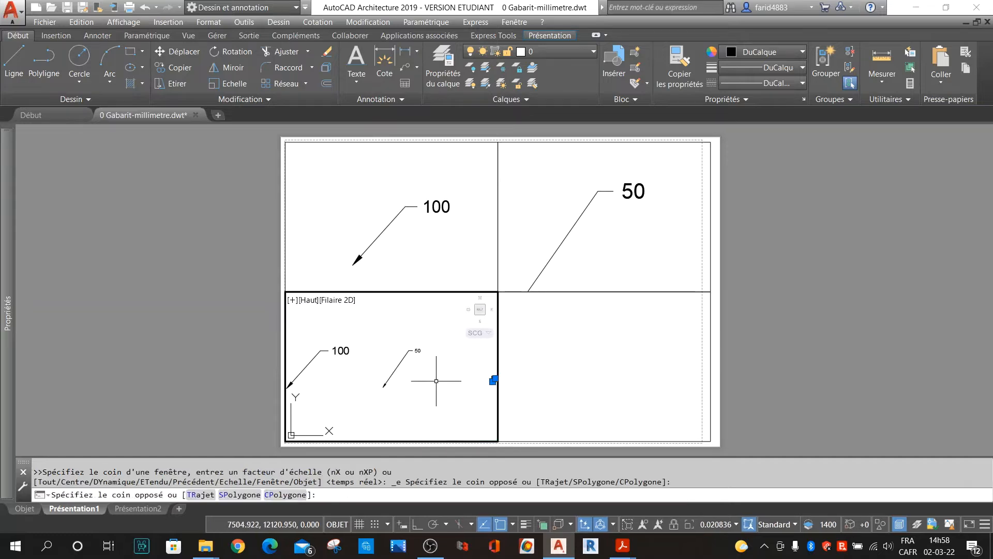
{"action": "key", "text": "Escape"}
{"action": "middle_click_drag", "start_coordinate": [436, 381], "coordinate": [331, 367]}
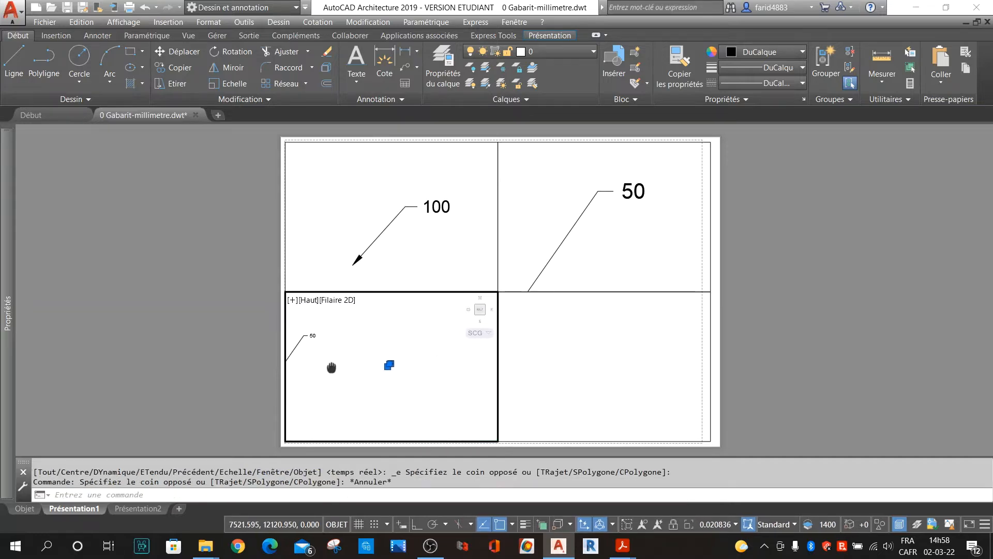
{"action": "scroll", "coordinate": [406, 362], "scroll_direction": "up", "scroll_amount": 10}
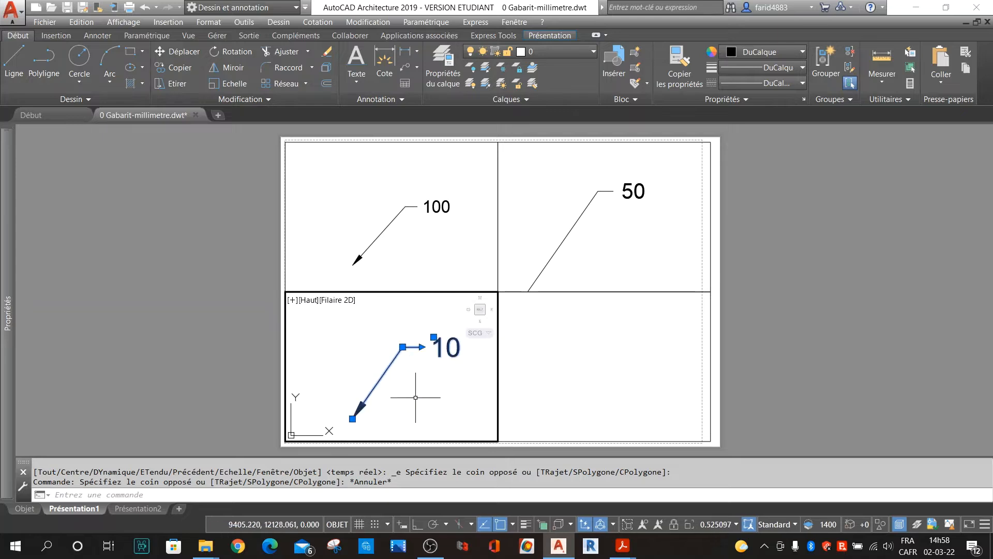
{"action": "key", "text": "Escape"}
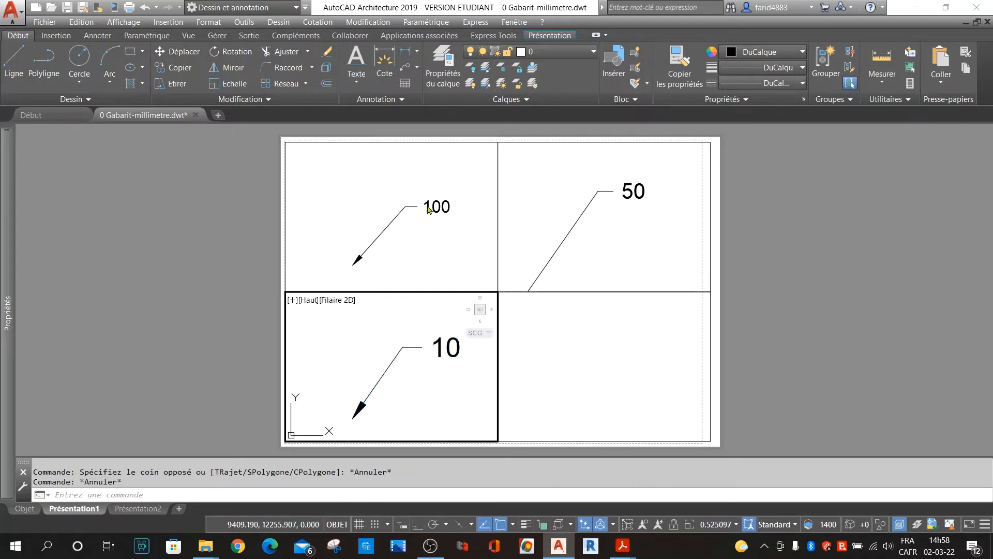
Set the scale of the upper-left viewport, which shows the 100 leader, to 1:100.
{"action": "left_click", "coordinate": [421, 233]}
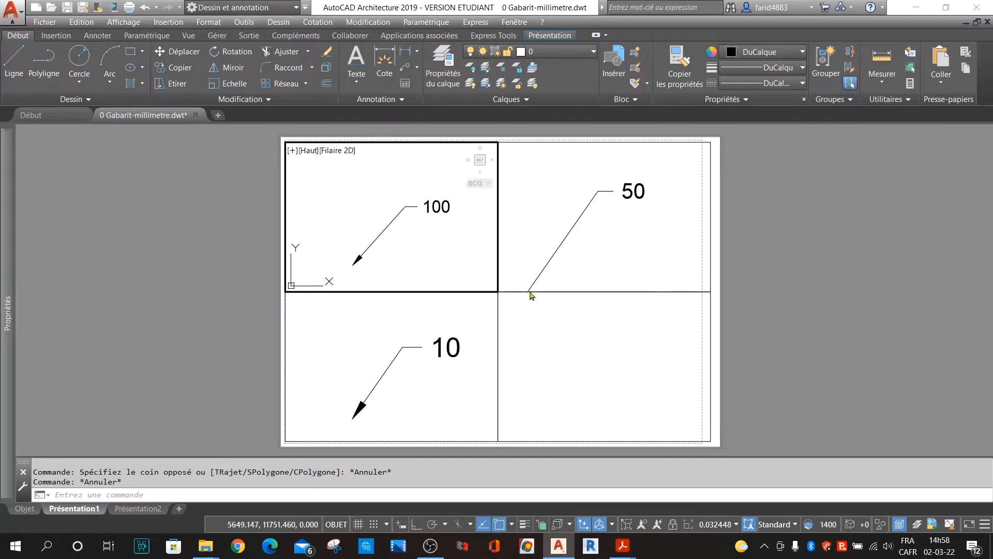
{"action": "left_click", "coordinate": [725, 524]}
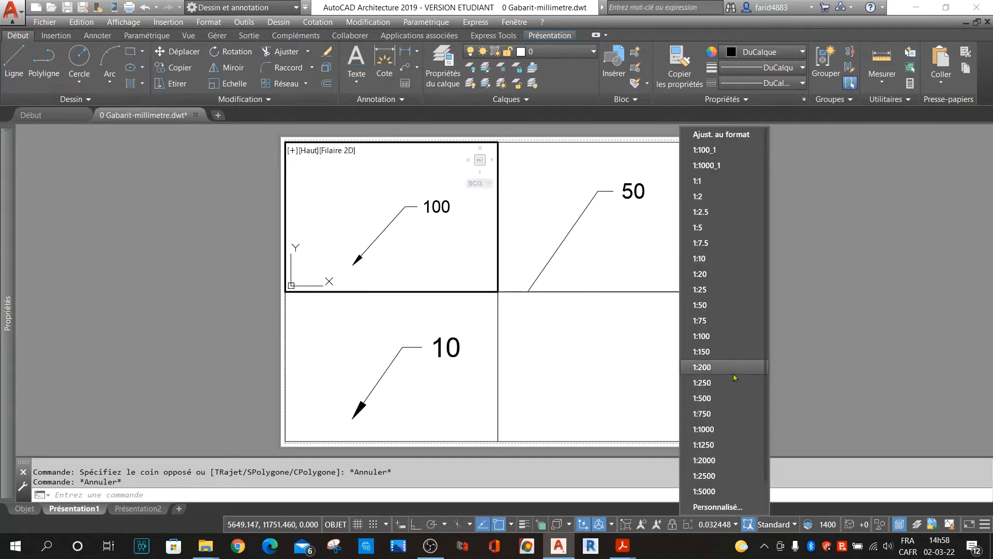
{"action": "left_click", "coordinate": [735, 340]}
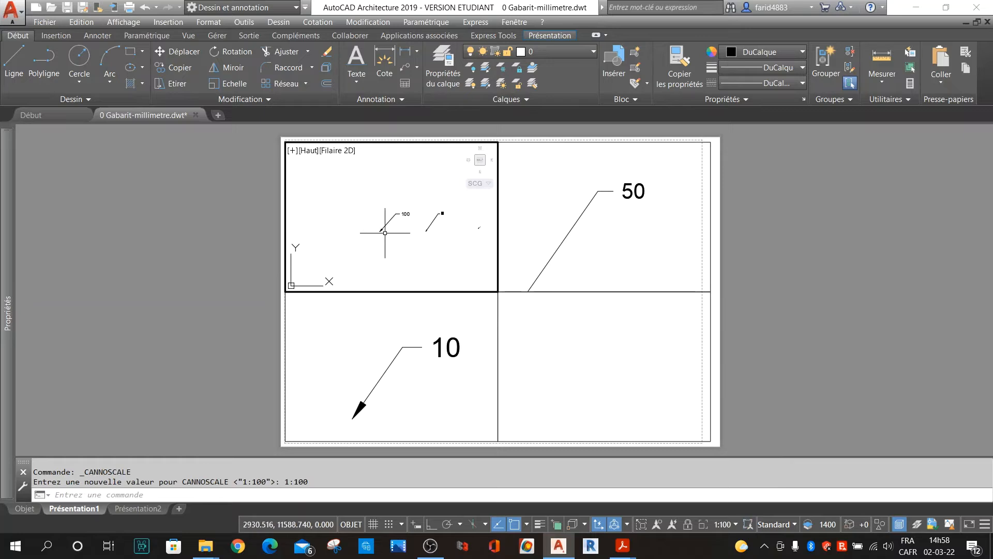
Set the scale of the upper-right viewport, which shows the 50 leader, to 1:50.
{"action": "left_click", "coordinate": [641, 244]}
{"action": "left_click", "coordinate": [642, 237]}
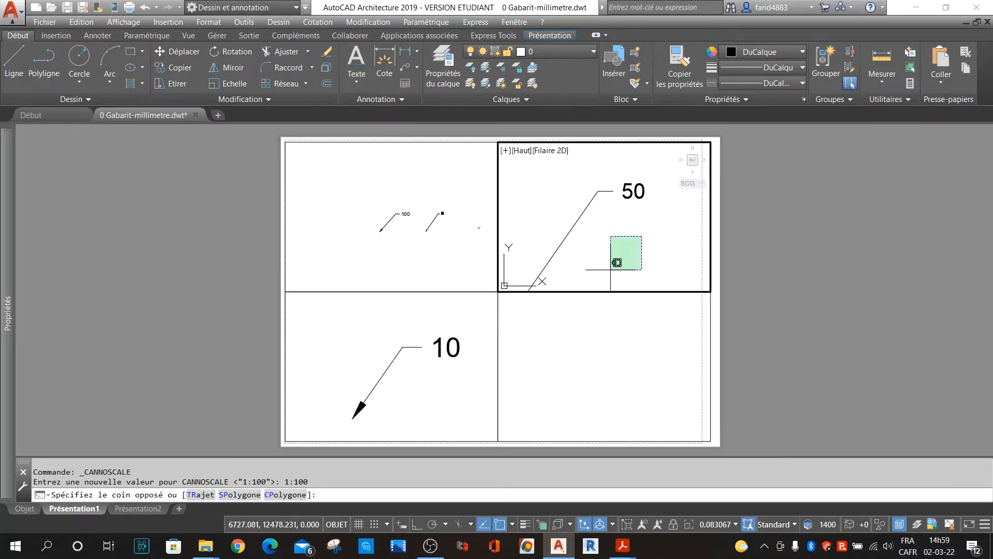
{"action": "left_click", "coordinate": [610, 270]}
{"action": "left_click", "coordinate": [735, 524]}
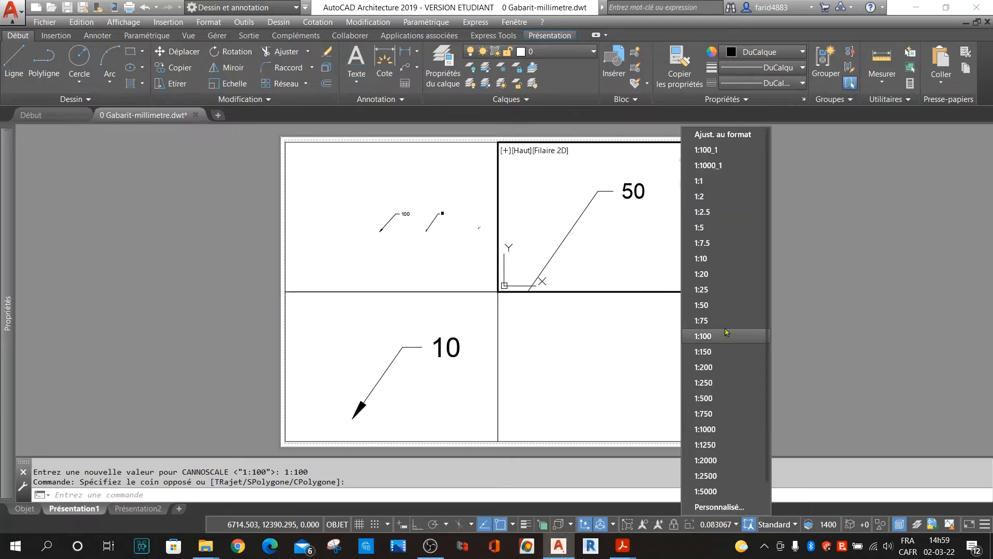
{"action": "left_click", "coordinate": [725, 305]}
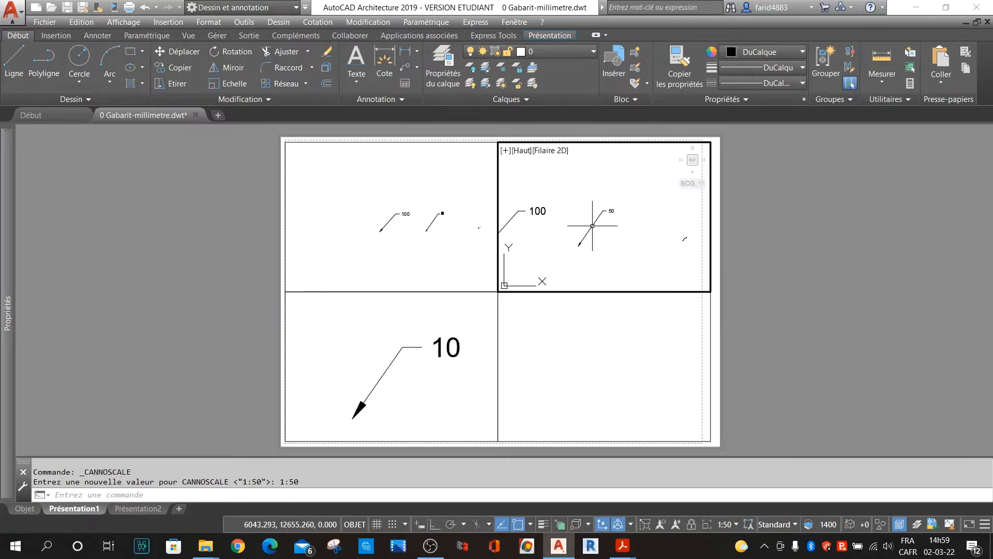
Set the scale of the lower-left viewport, which shows the 10 leader, to 1:10.
{"action": "left_click", "coordinate": [419, 378]}
{"action": "left_click", "coordinate": [724, 527]}
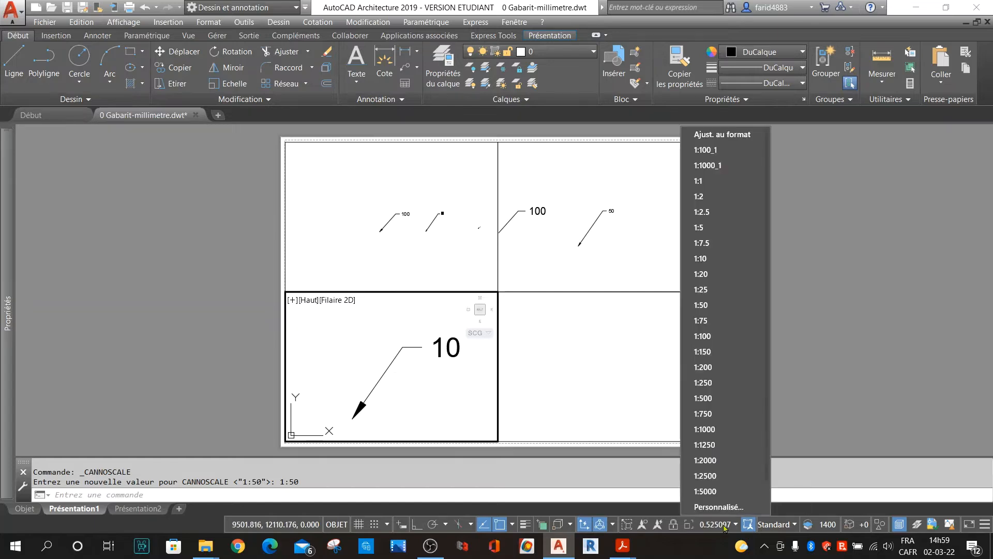
{"action": "left_click", "coordinate": [722, 258]}
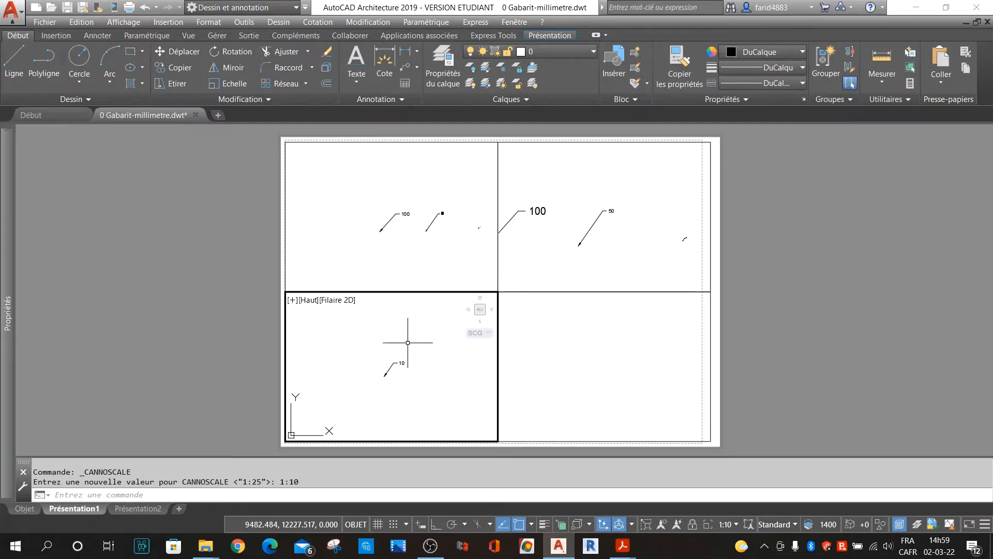
Zoom the lower-left viewport to its extents, reframe the 10 leader and reapply the 1:10 scale.
{"action": "middle_click", "coordinate": [779, 321]}
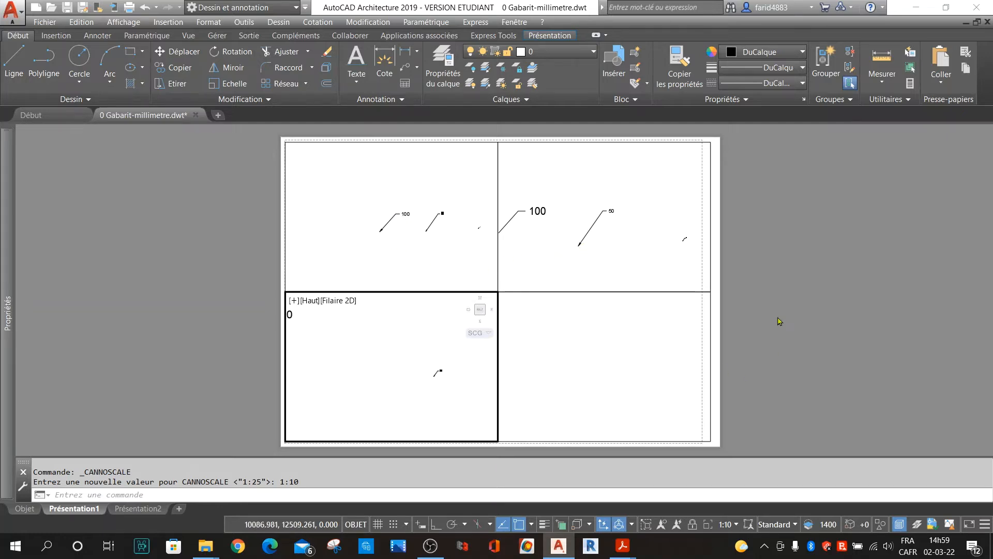
{"action": "middle_click", "coordinate": [780, 321]}
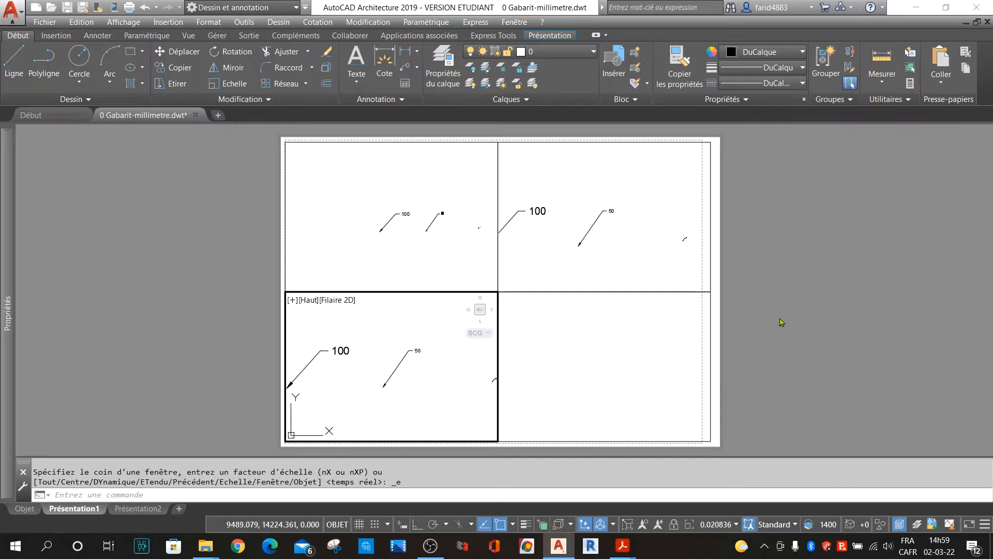
{"action": "left_click", "coordinate": [712, 525]}
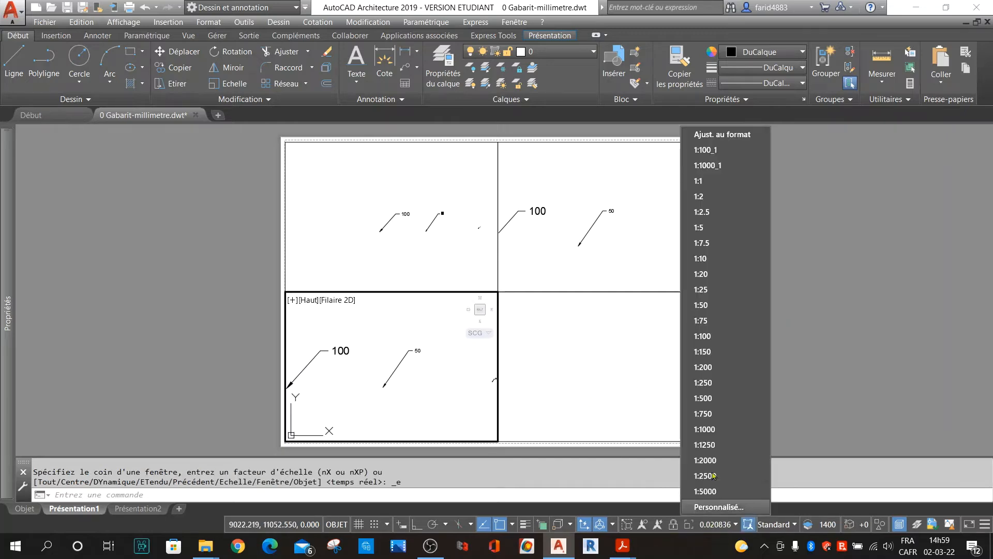
{"action": "left_click", "coordinate": [716, 258]}
{"action": "middle_click_drag", "start_coordinate": [455, 366], "coordinate": [222, 397]}
{"action": "scroll", "coordinate": [413, 374], "scroll_direction": "down", "scroll_amount": 3}
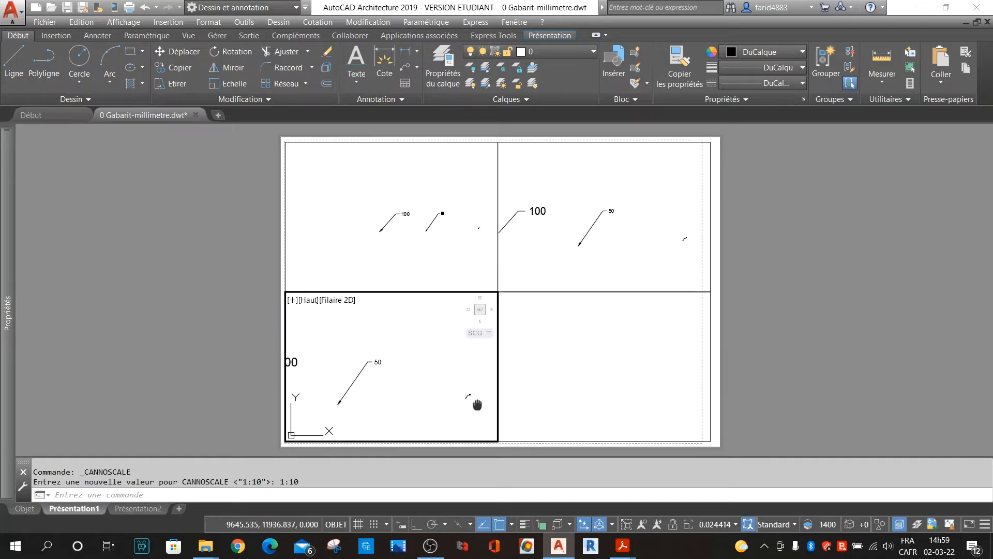
{"action": "scroll", "coordinate": [393, 362], "scroll_direction": "up", "scroll_amount": 3}
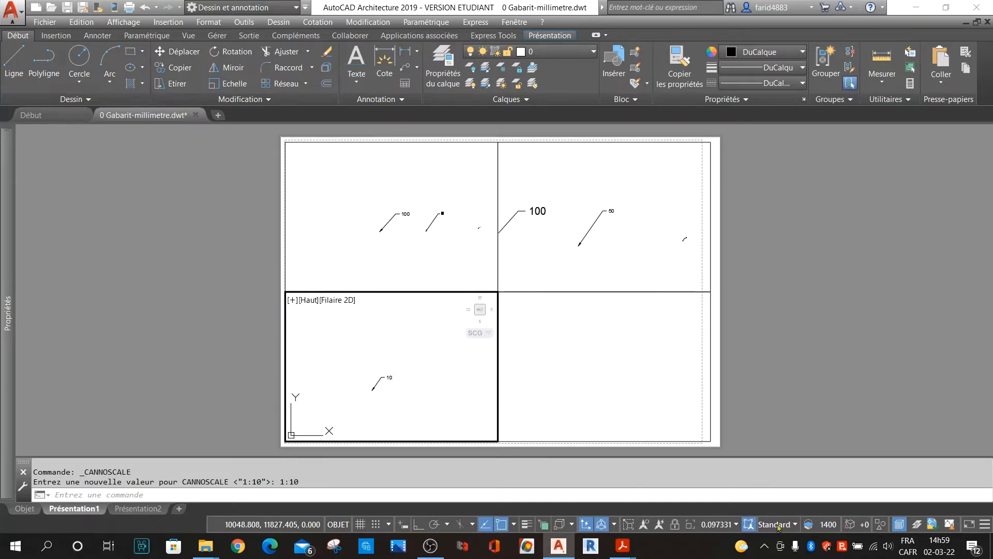
{"action": "left_click", "coordinate": [734, 524]}
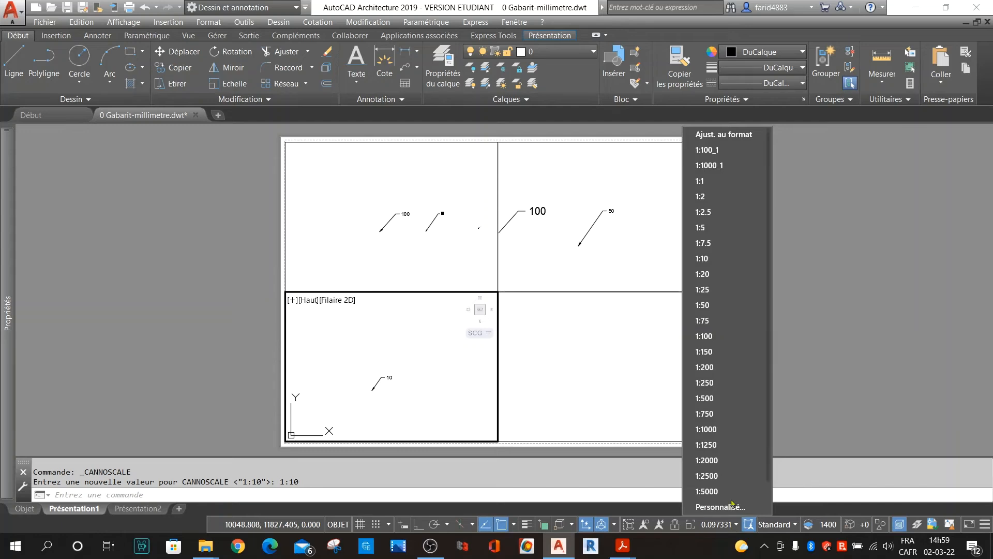
{"action": "left_click", "coordinate": [722, 263]}
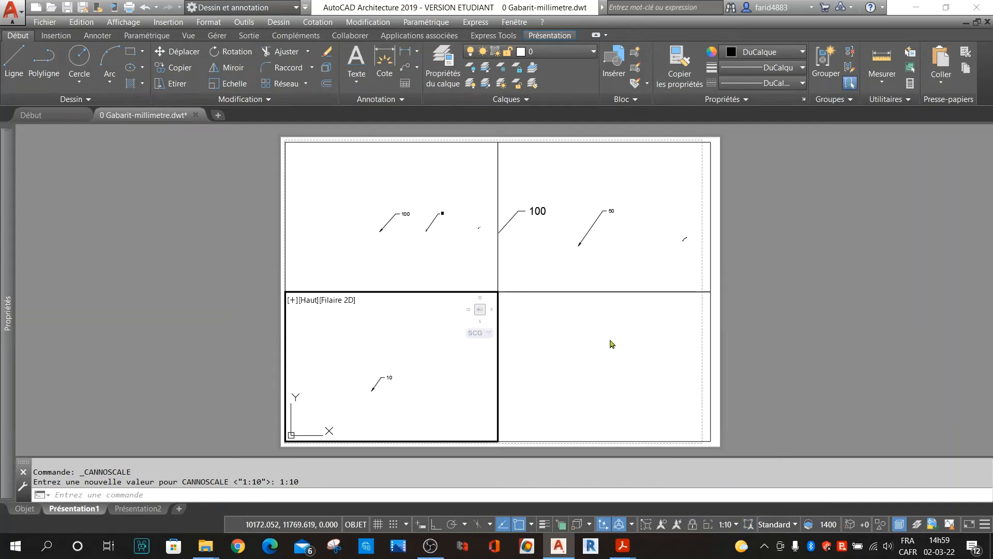
Return to paper space and compare the text and arrow sizes of the 100, 50 and 10 leaders across the three scaled viewports.
{"action": "double_click", "coordinate": [930, 319]}
{"action": "left_click", "coordinate": [847, 344]}
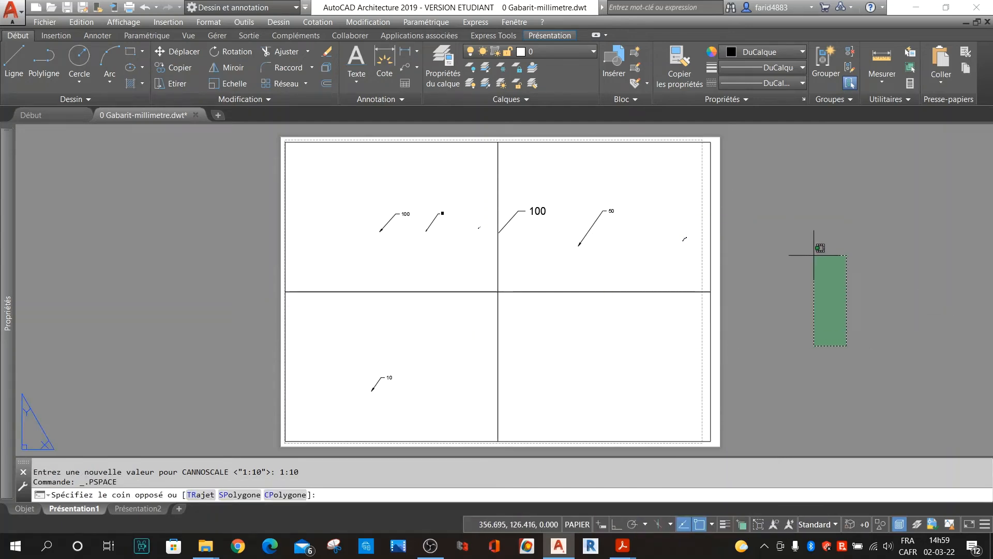
{"action": "scroll", "coordinate": [804, 279], "scroll_direction": "up", "scroll_amount": 3}
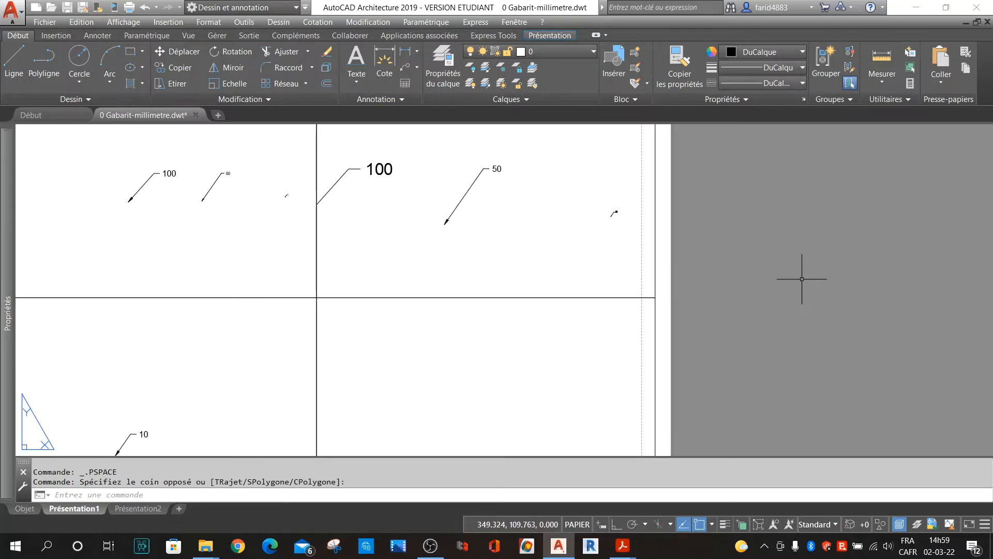
{"action": "middle_click_drag", "start_coordinate": [439, 139], "coordinate": [514, 274]}
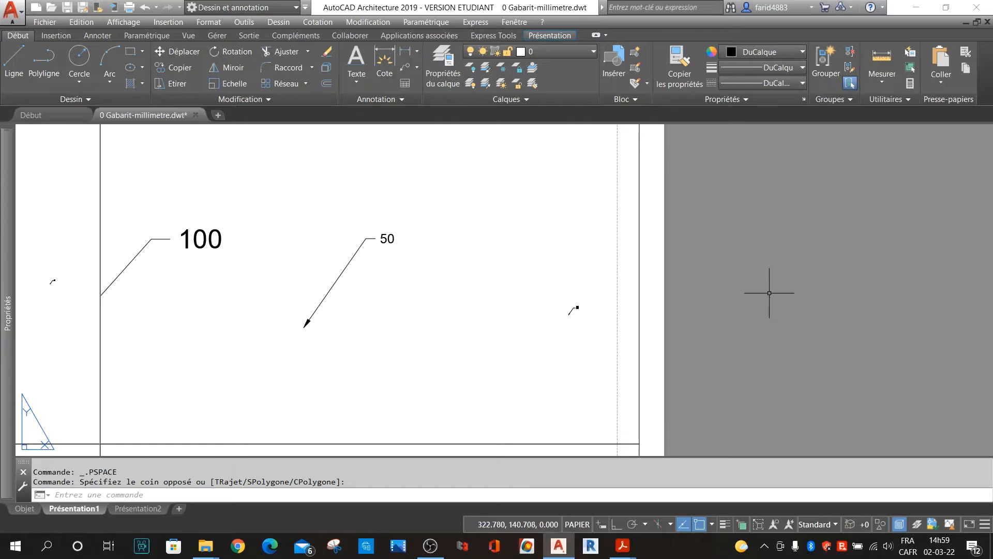
{"action": "middle_click_drag", "start_coordinate": [732, 280], "coordinate": [944, 285]}
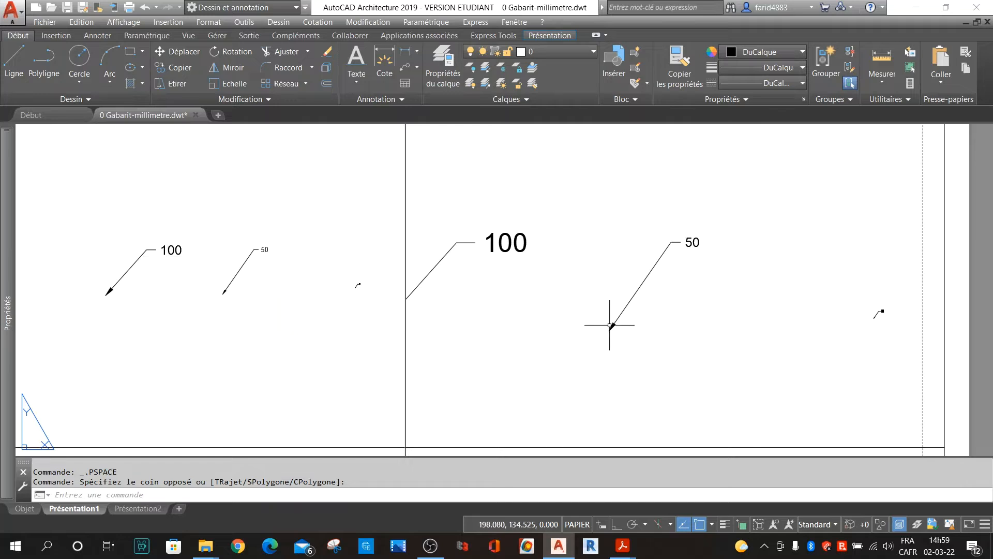
{"action": "middle_click_drag", "start_coordinate": [669, 361], "coordinate": [826, 200]}
{"action": "scroll", "coordinate": [709, 262], "scroll_direction": "down", "scroll_amount": 6}
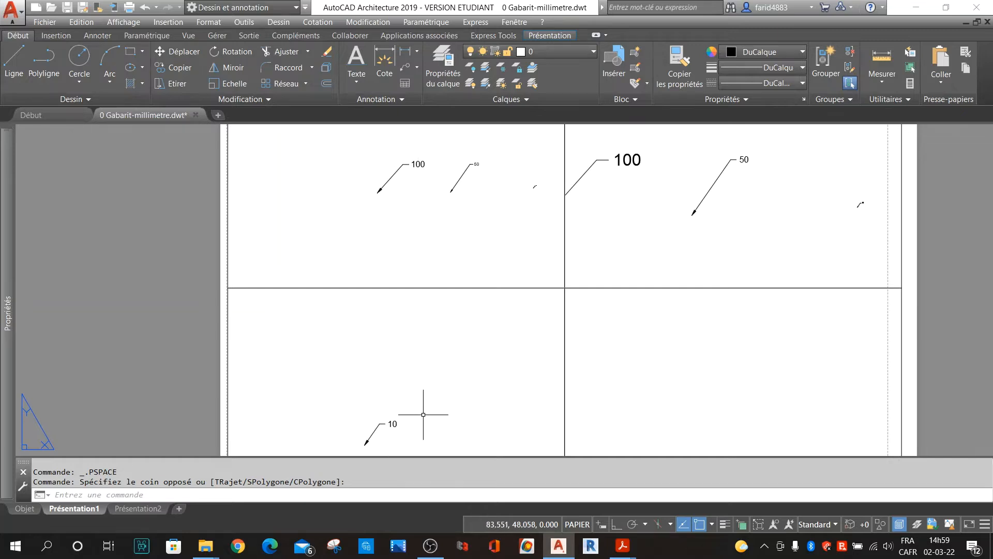
{"action": "scroll", "coordinate": [380, 266], "scroll_direction": "down", "scroll_amount": 4}
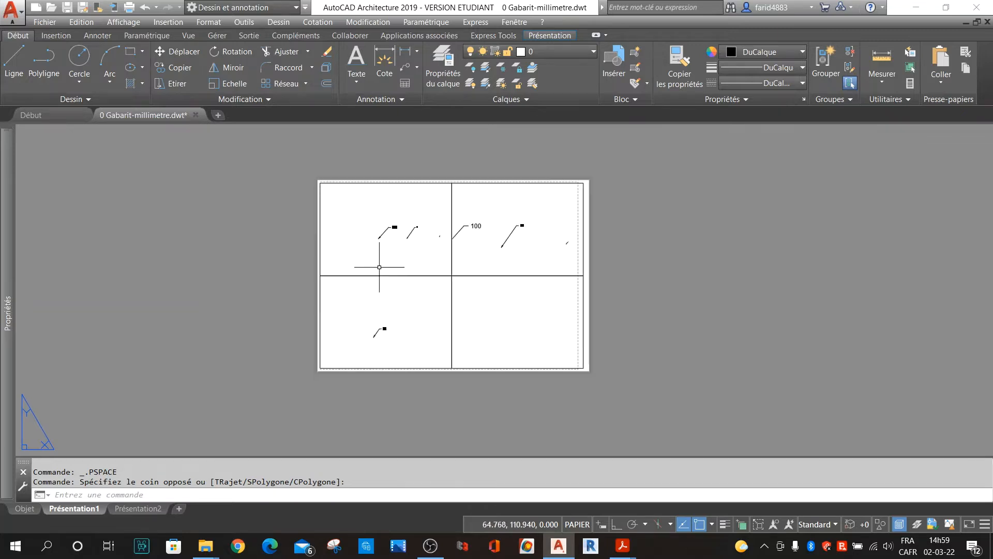
{"action": "left_click", "coordinate": [658, 222]}
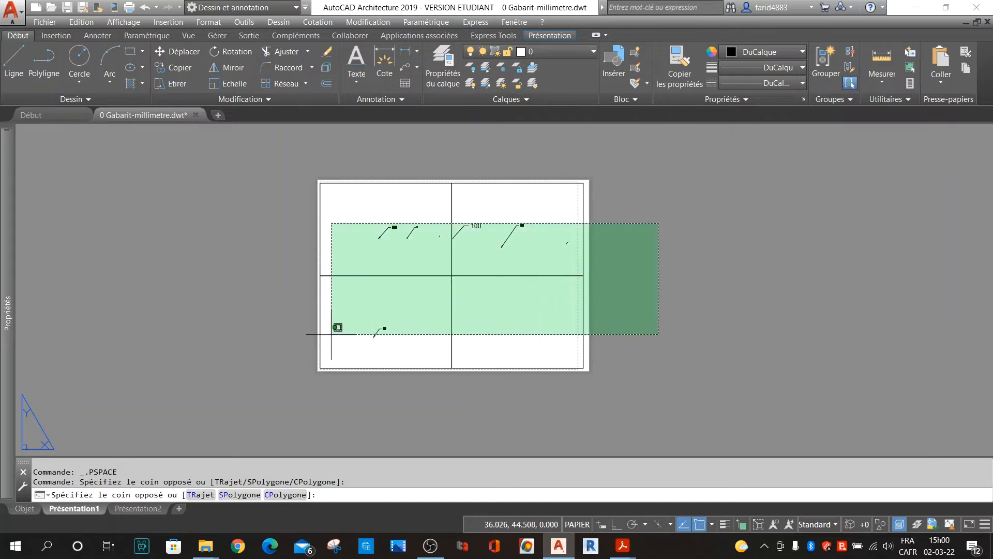
Erase all viewports from the Présentation1 layout and the 100, 50 and 10 sample leaders from model space.
{"action": "left_click", "coordinate": [286, 358]}
{"action": "key", "text": "Delete"}
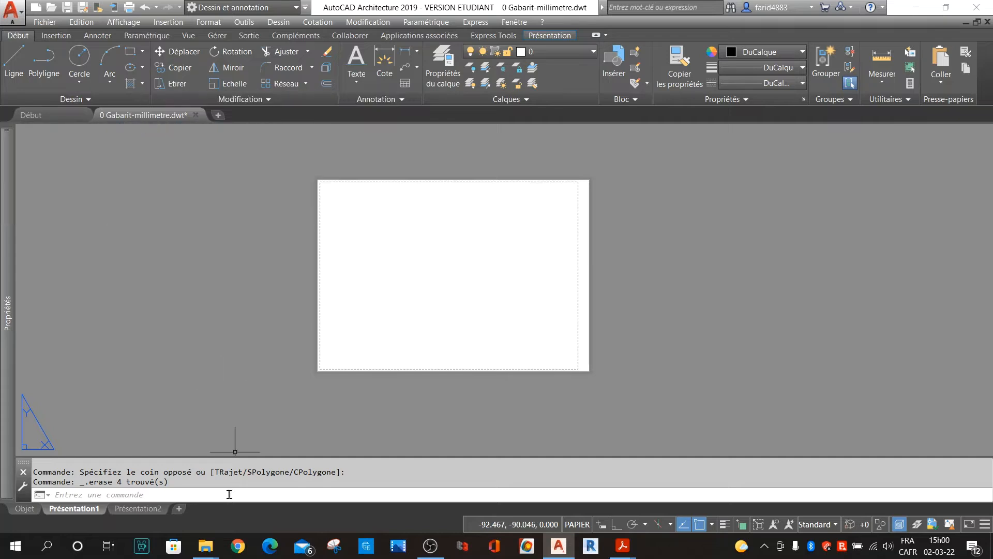
{"action": "left_click", "coordinate": [26, 509]}
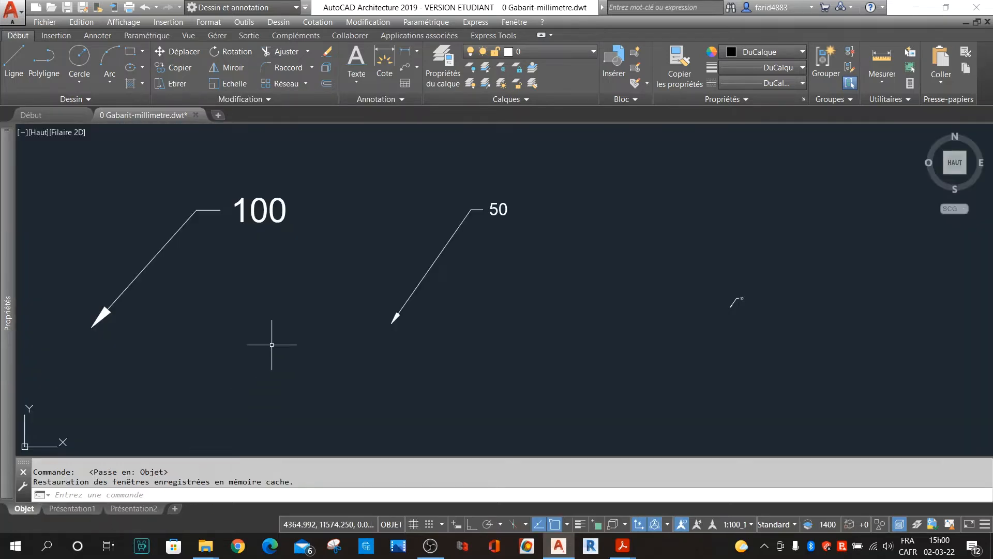
{"action": "scroll", "coordinate": [435, 337], "scroll_direction": "down", "scroll_amount": 2}
{"action": "left_click", "coordinate": [743, 203]}
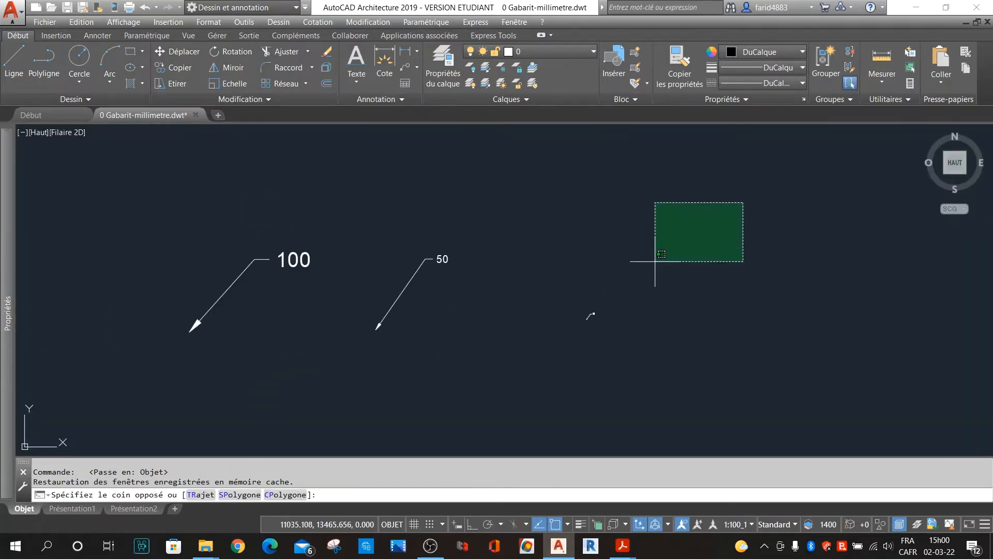
{"action": "left_click", "coordinate": [112, 413]}
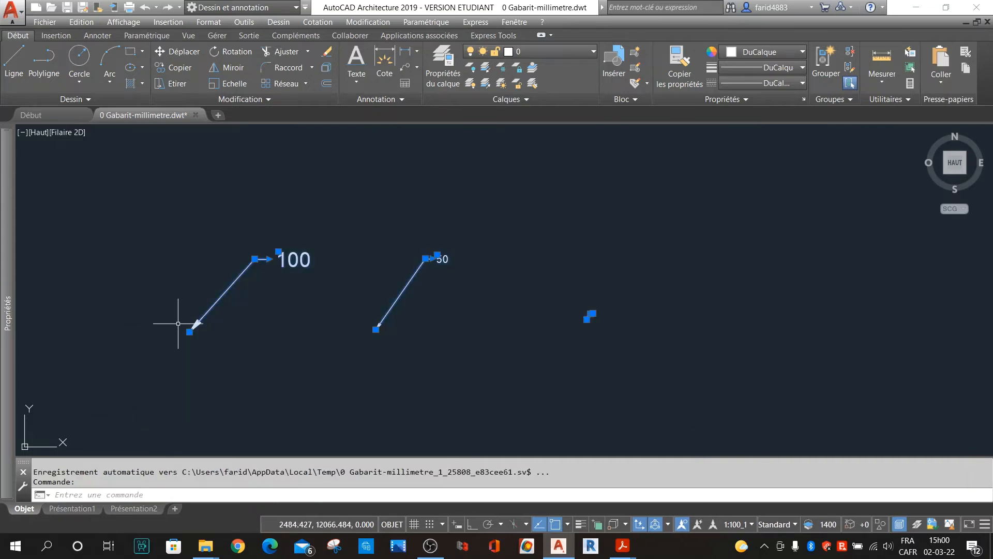
{"action": "key", "text": "Delete"}
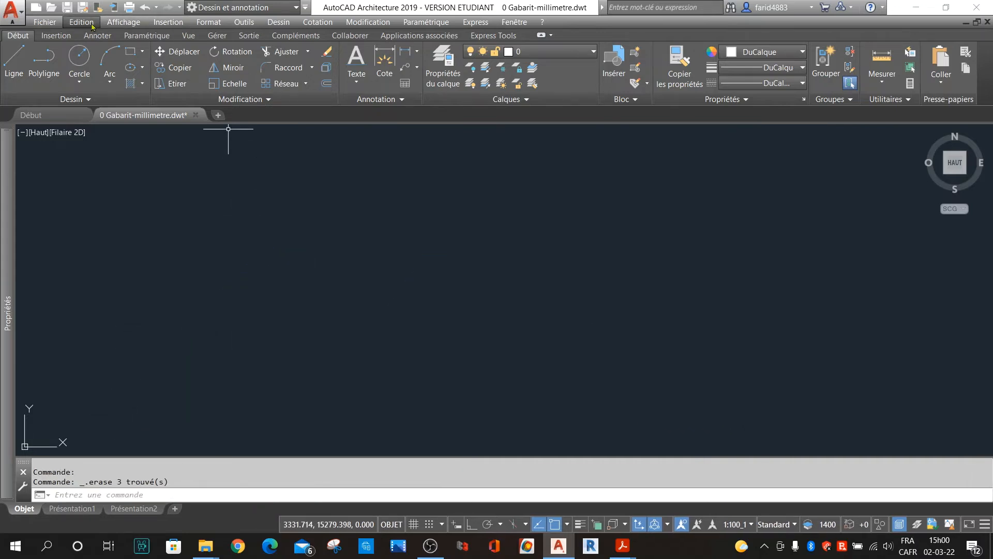
Save the millimetre template, check the Présentation1 layout and return to model space.
{"action": "left_click", "coordinate": [69, 8]}
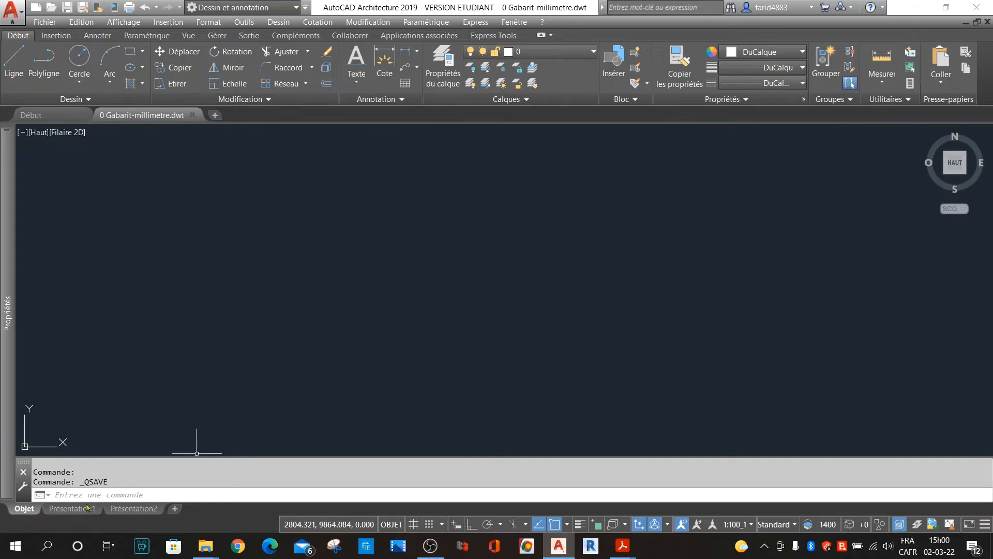
{"action": "left_click", "coordinate": [71, 509]}
{"action": "left_click", "coordinate": [24, 509]}
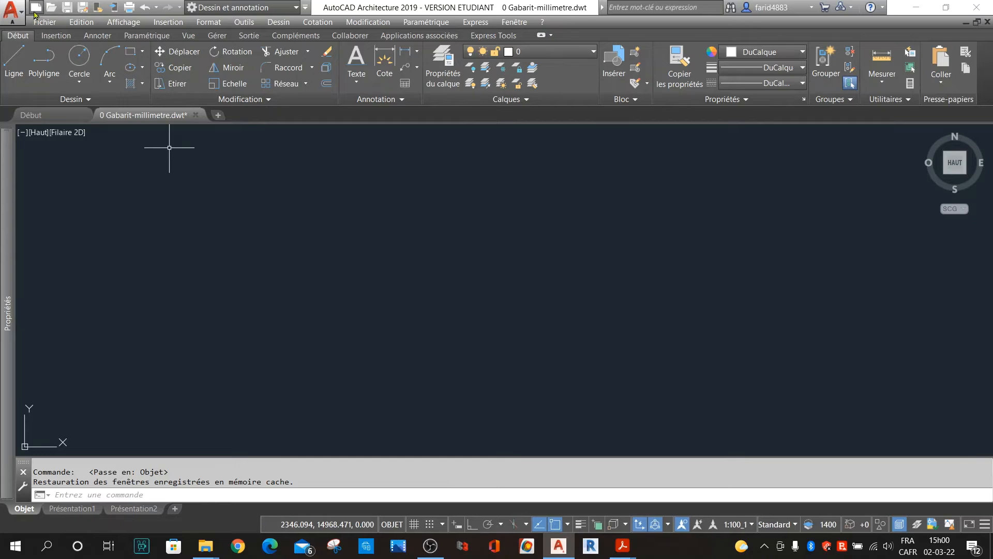
Open the template 0 Gabarit-metre.dwt from the DWT folder inside the desktop's Gabarit folder.
{"action": "left_click", "coordinate": [52, 7]}
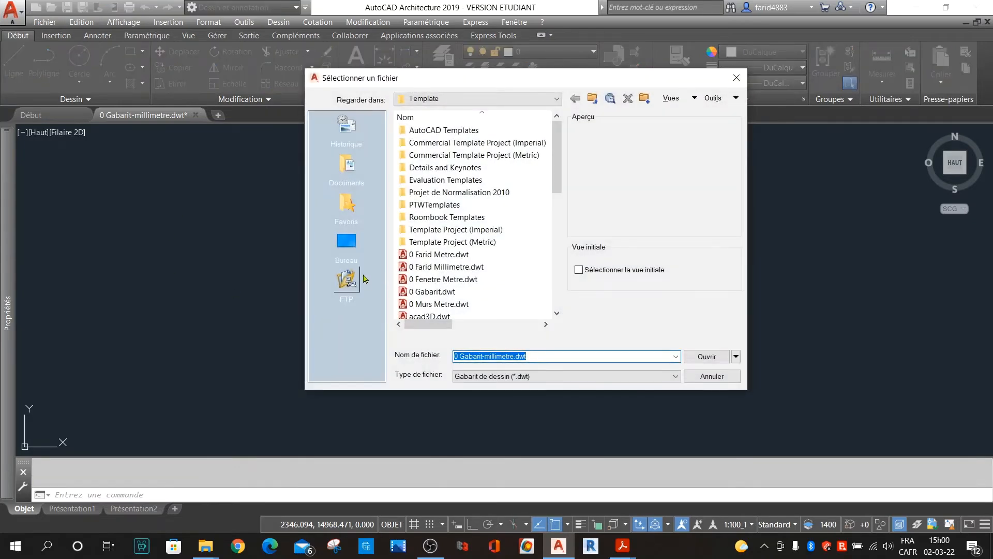
{"action": "left_click", "coordinate": [346, 246]}
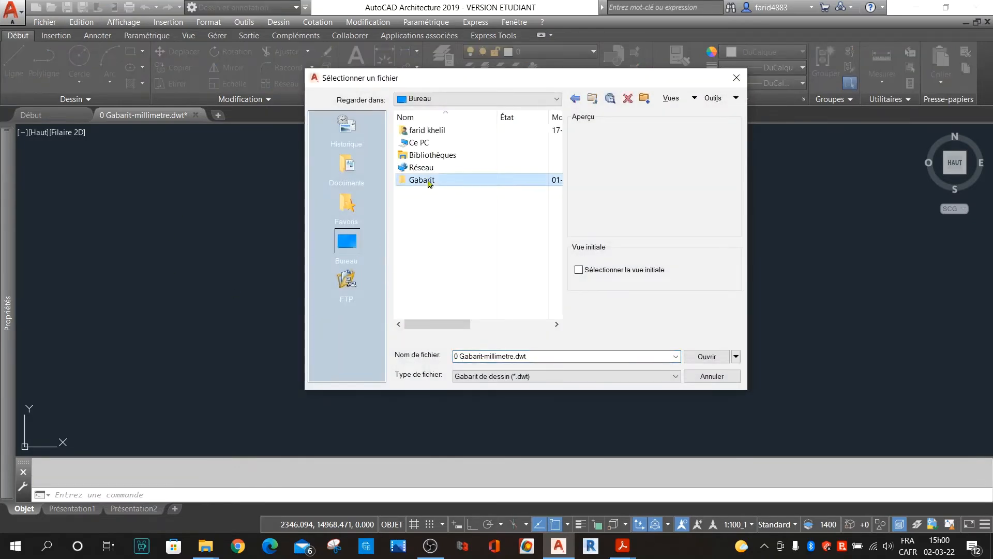
{"action": "double_click", "coordinate": [425, 181]}
{"action": "double_click", "coordinate": [416, 170]}
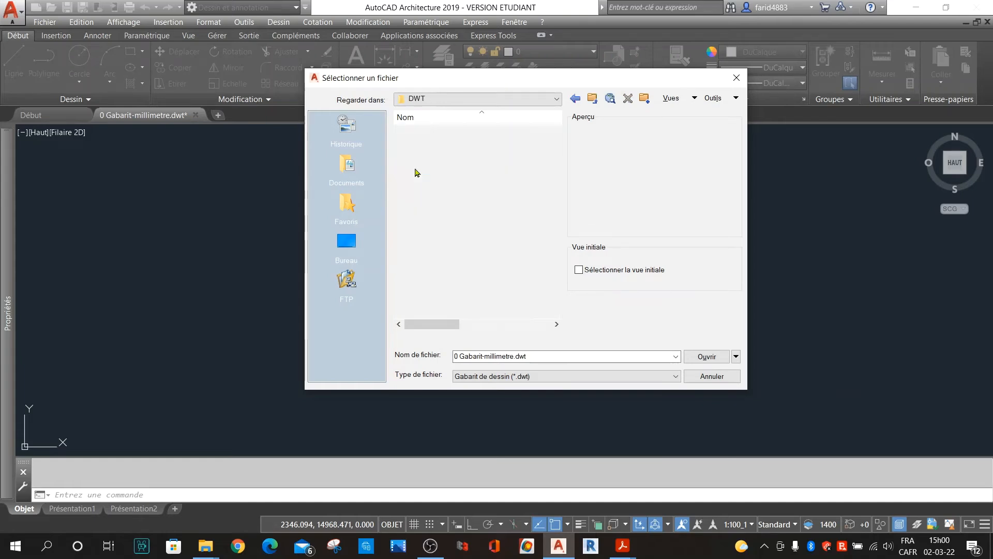
{"action": "left_click", "coordinate": [431, 131]}
{"action": "double_click", "coordinate": [431, 130]}
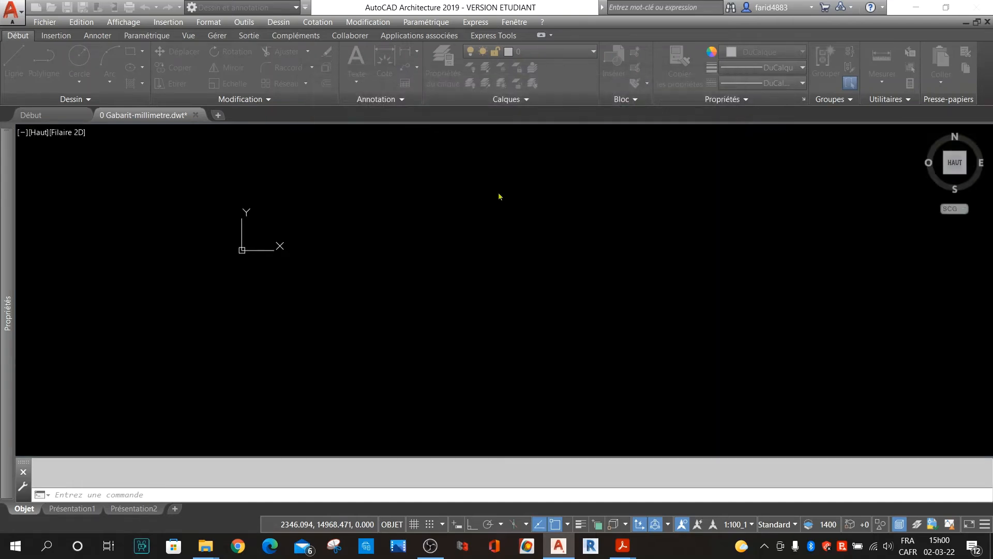
Set the font of the Standard text style to Arial in the metre template and apply it.
{"action": "left_click", "coordinate": [304, 494]}
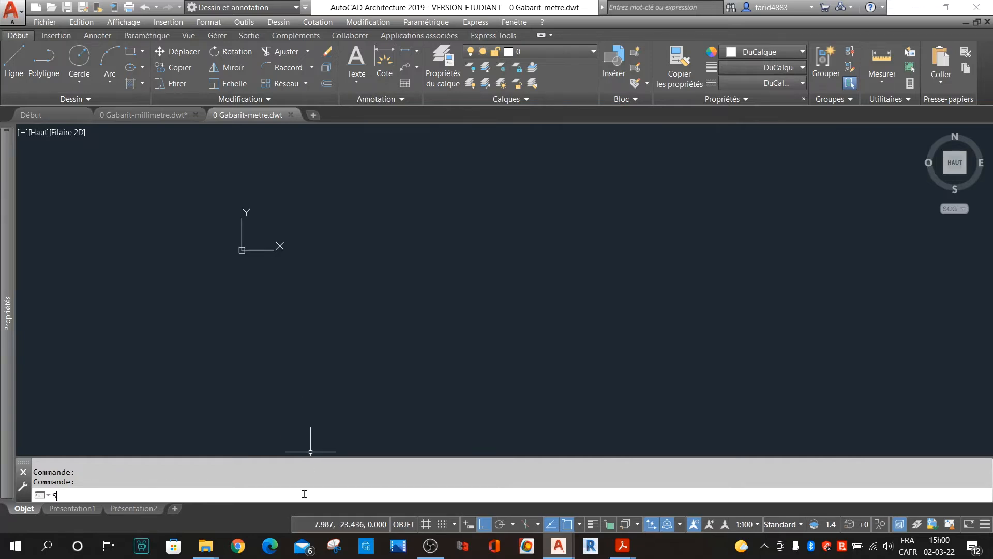
{"action": "type", "text": "s"}
{"action": "key", "text": "Return"}
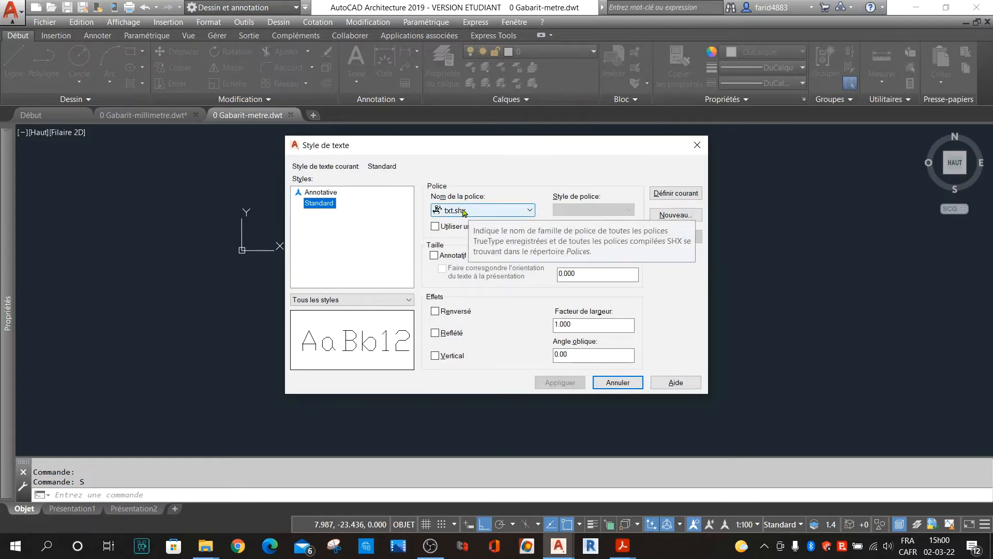
{"action": "left_click", "coordinate": [485, 212]}
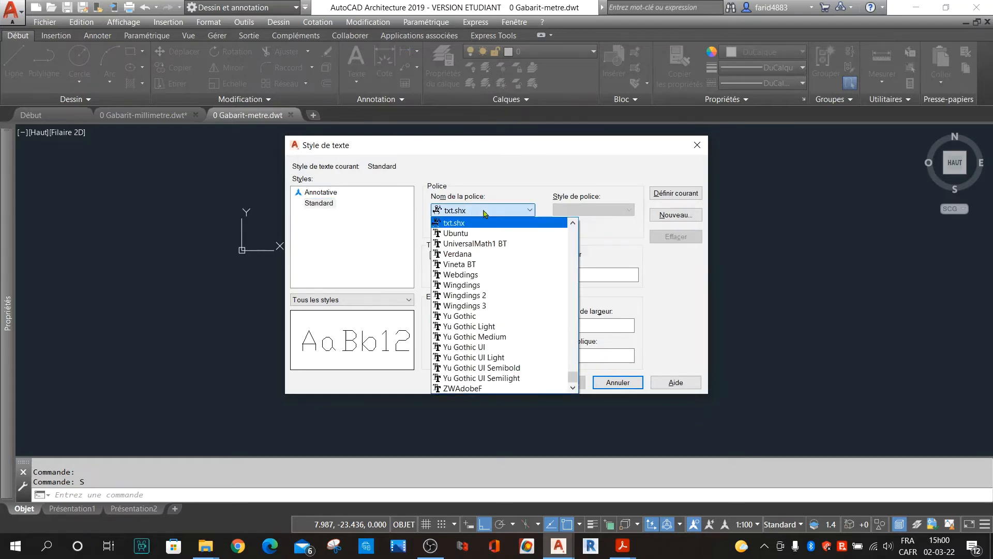
{"action": "key", "text": "a"}
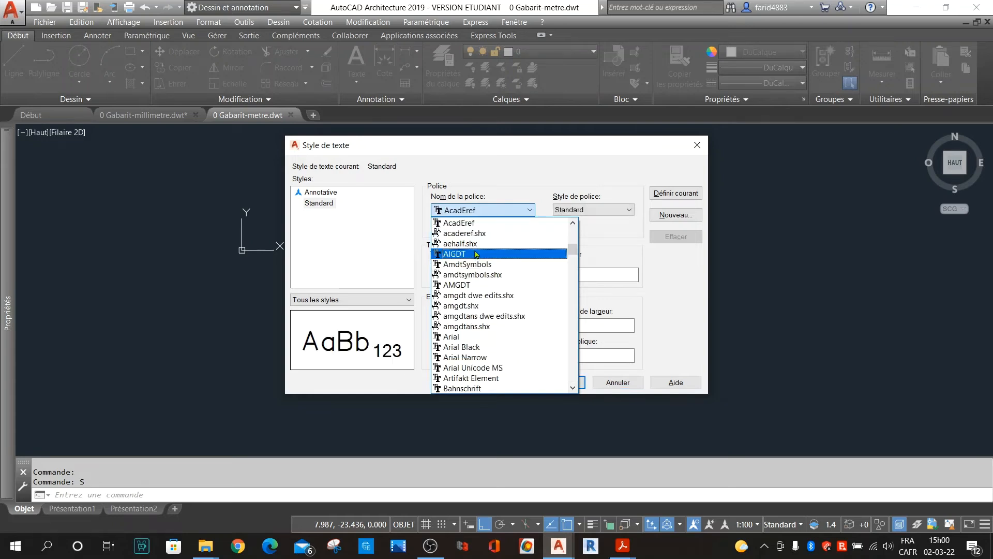
{"action": "left_click", "coordinate": [468, 336]}
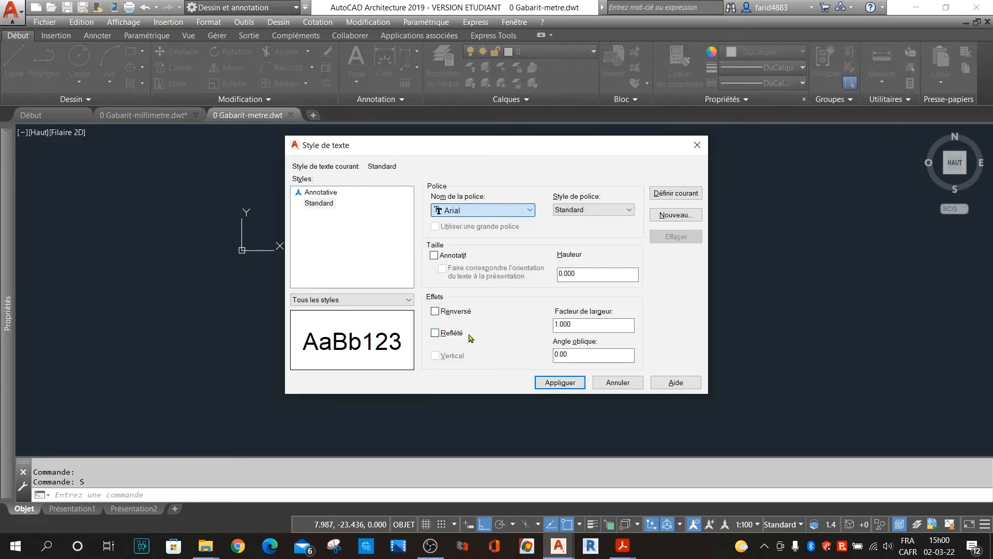
{"action": "left_click", "coordinate": [570, 384]}
{"action": "left_click", "coordinate": [610, 382]}
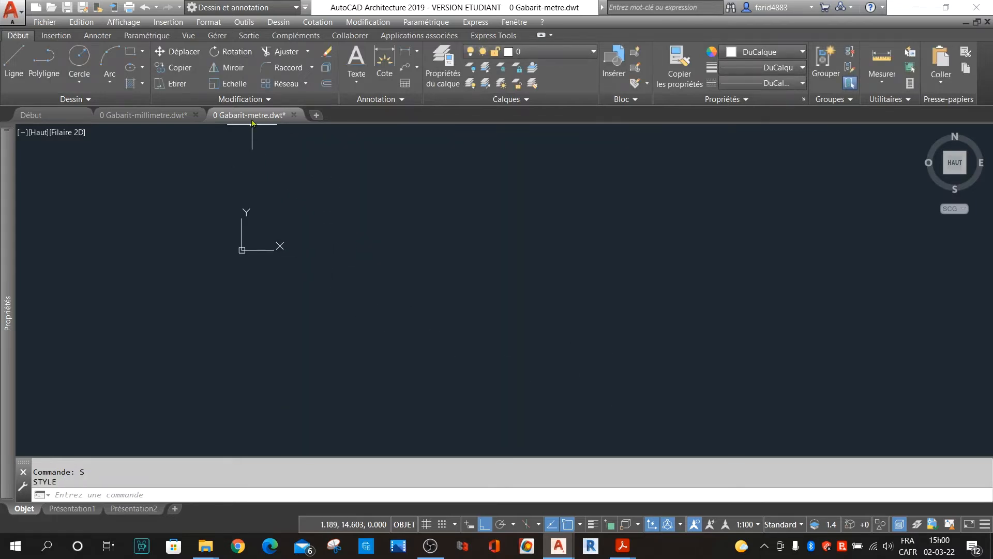
{"action": "scroll", "coordinate": [243, 230], "scroll_direction": "up", "scroll_amount": 2}
{"action": "scroll", "coordinate": [243, 229], "scroll_direction": "up", "scroll_amount": 3}
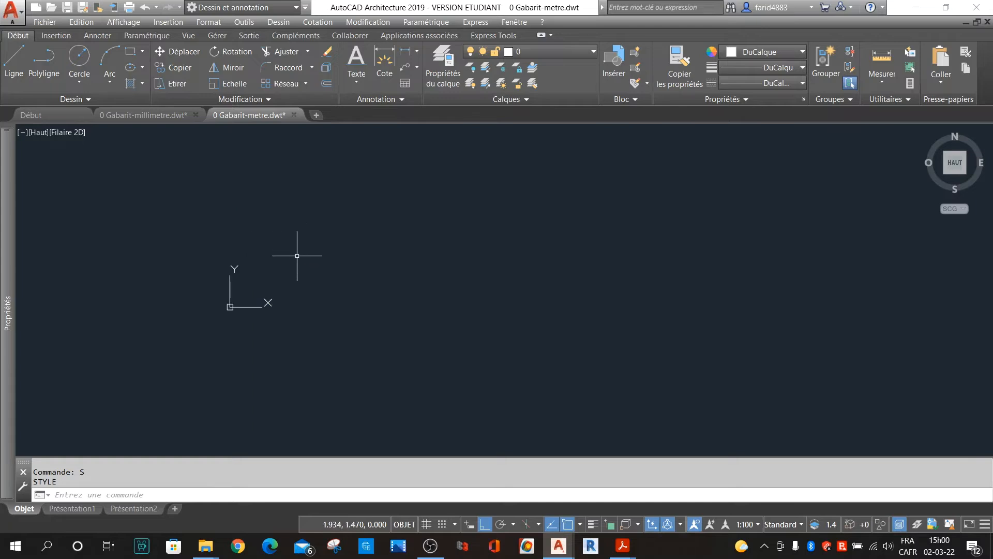
{"action": "scroll", "coordinate": [297, 255], "scroll_direction": "down", "scroll_amount": 2}
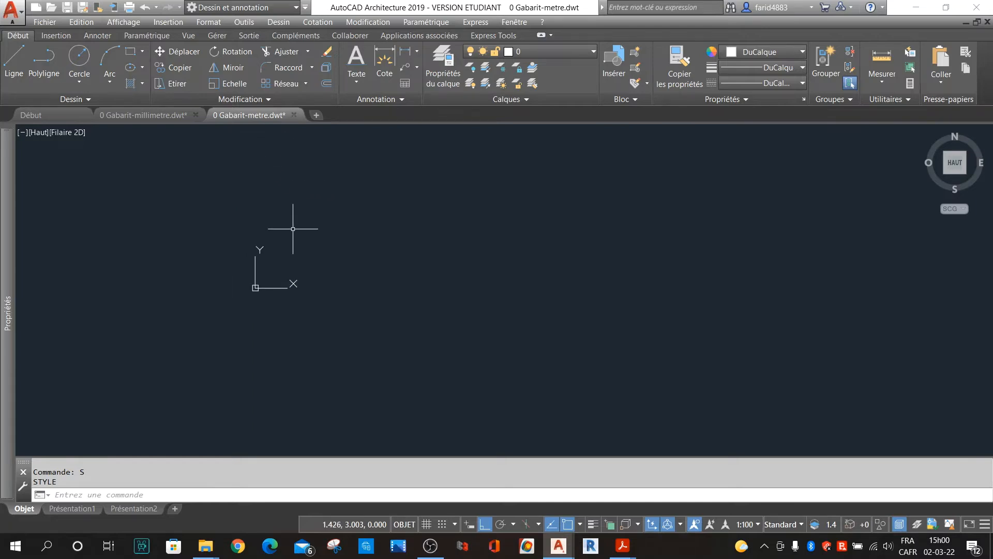
{"action": "scroll", "coordinate": [306, 228], "scroll_direction": "down", "scroll_amount": 2}
{"action": "scroll", "coordinate": [300, 208], "scroll_direction": "up", "scroll_amount": 2}
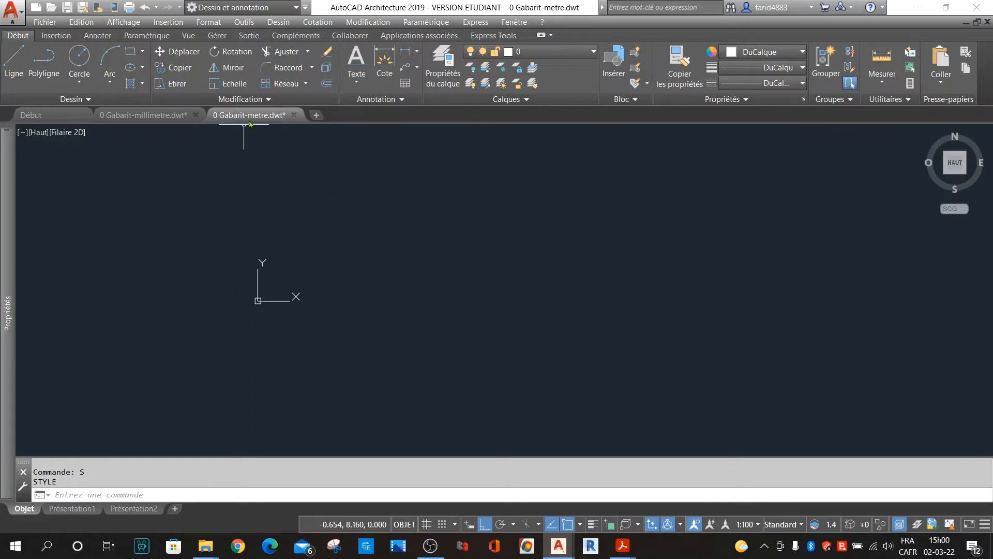
{"action": "left_click", "coordinate": [149, 118]}
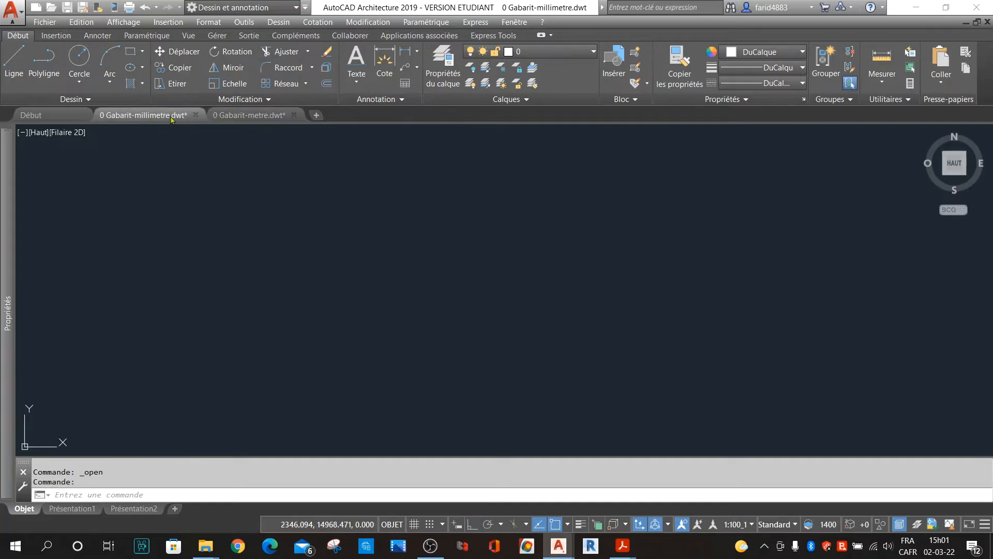
{"action": "left_click", "coordinate": [252, 116]}
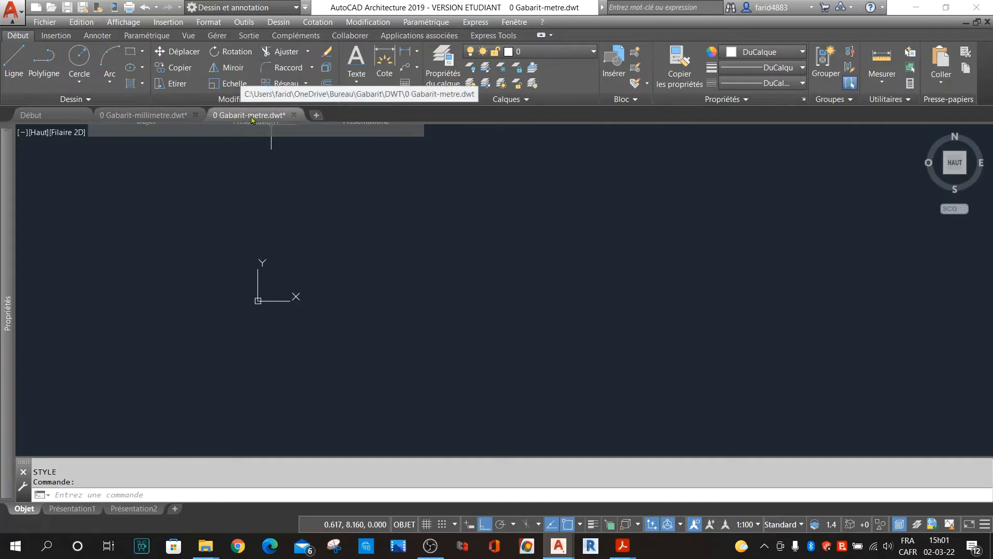
{"action": "mouse_move", "coordinate": [250, 118]}
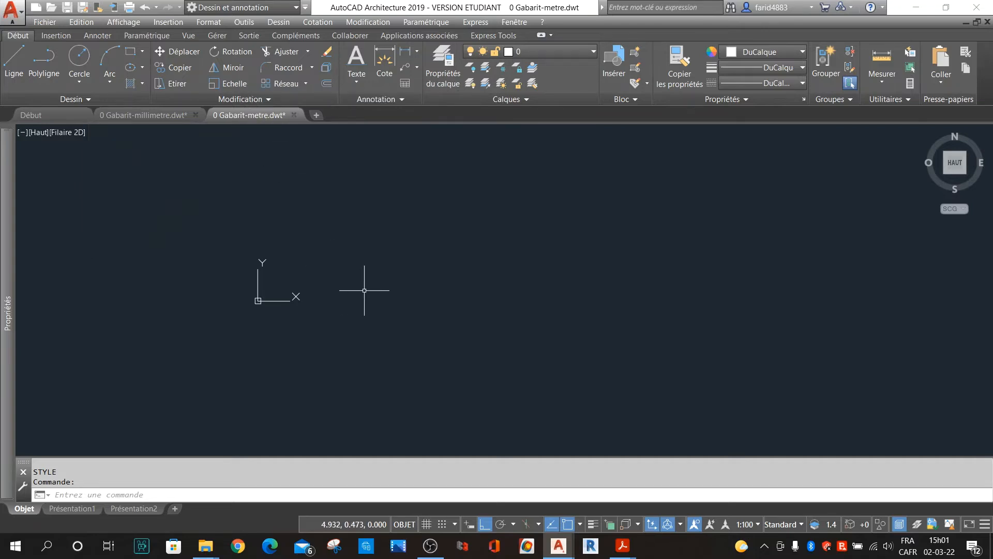
Copy multileader styles 001XP, 010XP, 025XP, 050XP and 100XP from 0 Gabarit-millimetre.dwt into the metre template with DesignCenter.
{"action": "key", "text": "ctrl+2"}
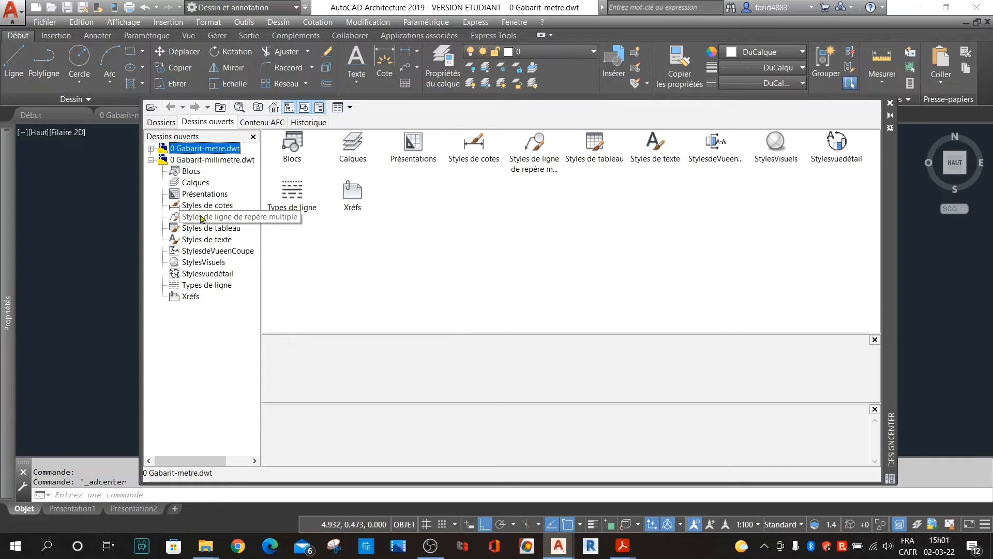
{"action": "left_click", "coordinate": [223, 221]}
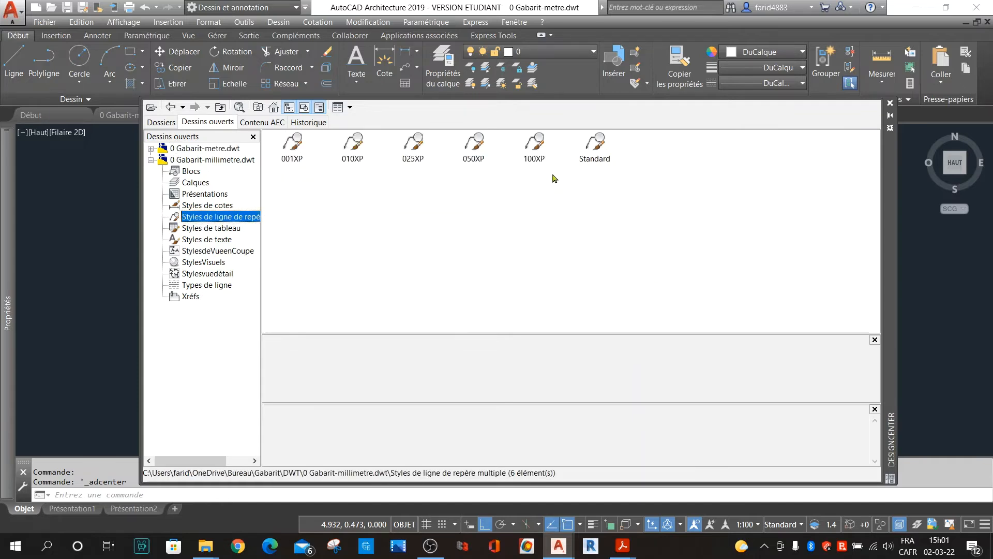
{"action": "left_click_drag", "start_coordinate": [553, 179], "coordinate": [286, 147]}
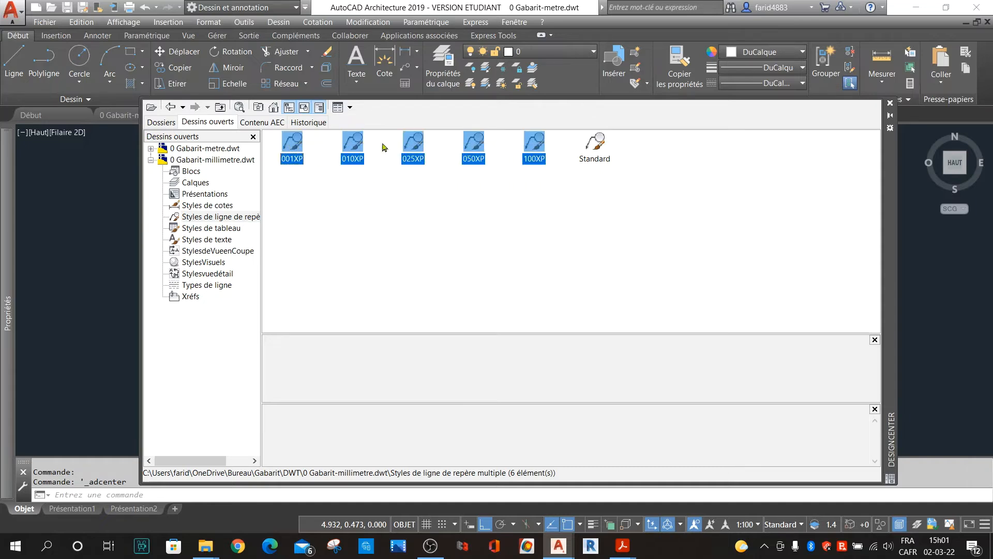
{"action": "mouse_move", "coordinate": [292, 146]}
{"action": "left_mouse_down"}
{"action": "mouse_move", "coordinate": [244, 195]}
{"action": "mouse_move", "coordinate": [113, 241]}
{"action": "left_mouse_up"}
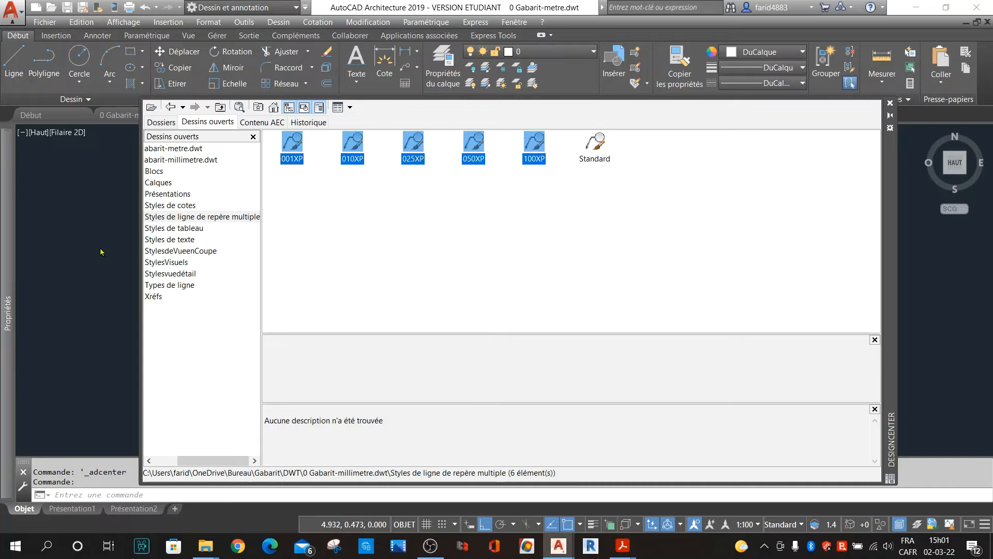
{"action": "left_click_drag", "start_coordinate": [100, 247], "coordinate": [100, 247]}
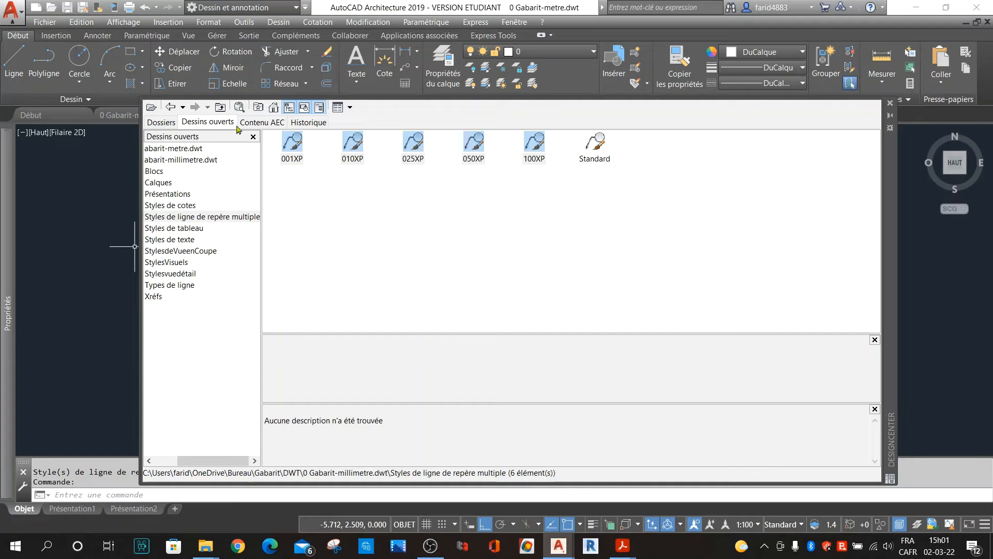
{"action": "left_click", "coordinate": [890, 104]}
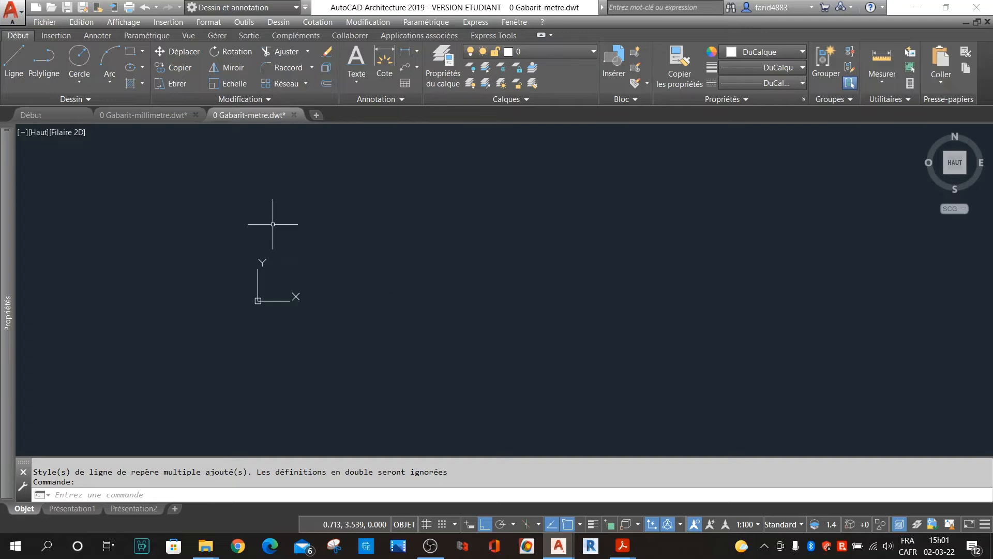
Close the 0 Gabarit-millimetre.dwt template, saving its changes.
{"action": "left_click", "coordinate": [175, 115]}
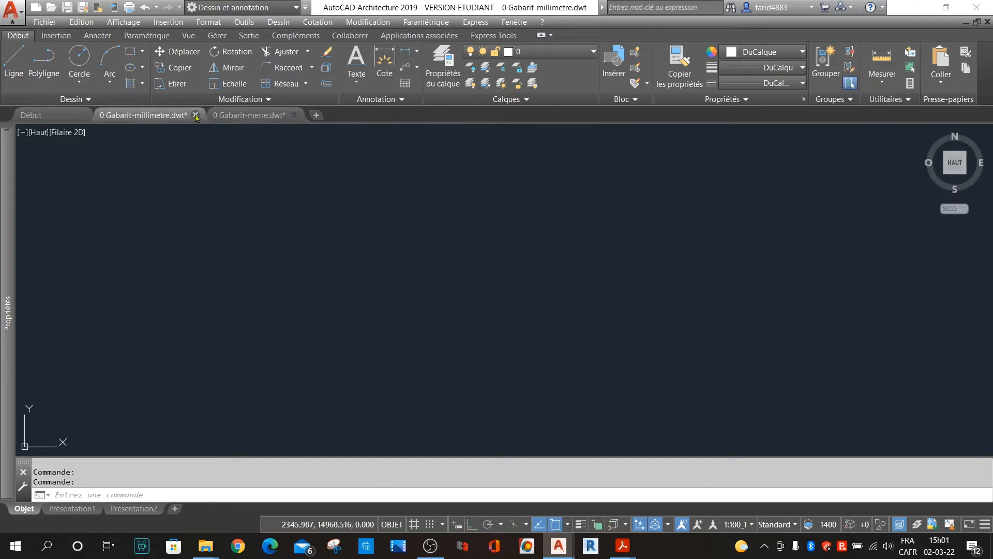
{"action": "left_click", "coordinate": [196, 115]}
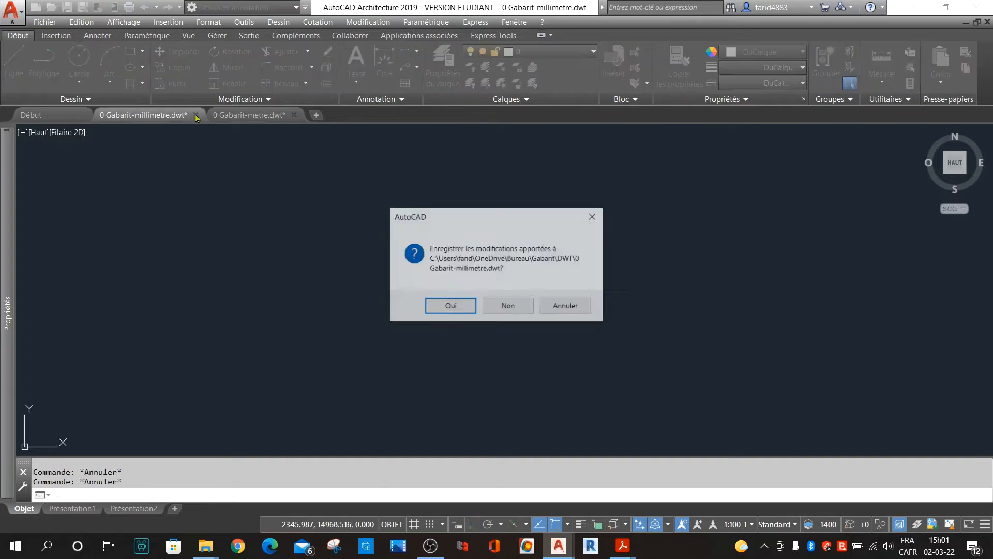
{"action": "left_click", "coordinate": [455, 306]}
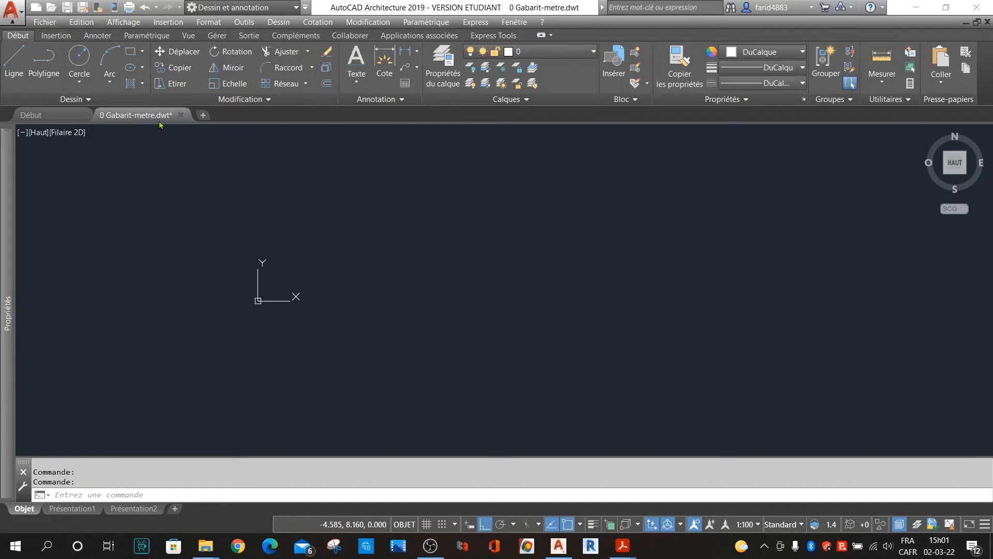
Preview multileader styles 001XP and Standard in the metre template, and examine Standard's leader structure, content and format settings without changing them.
{"action": "mouse_move", "coordinate": [138, 115]}
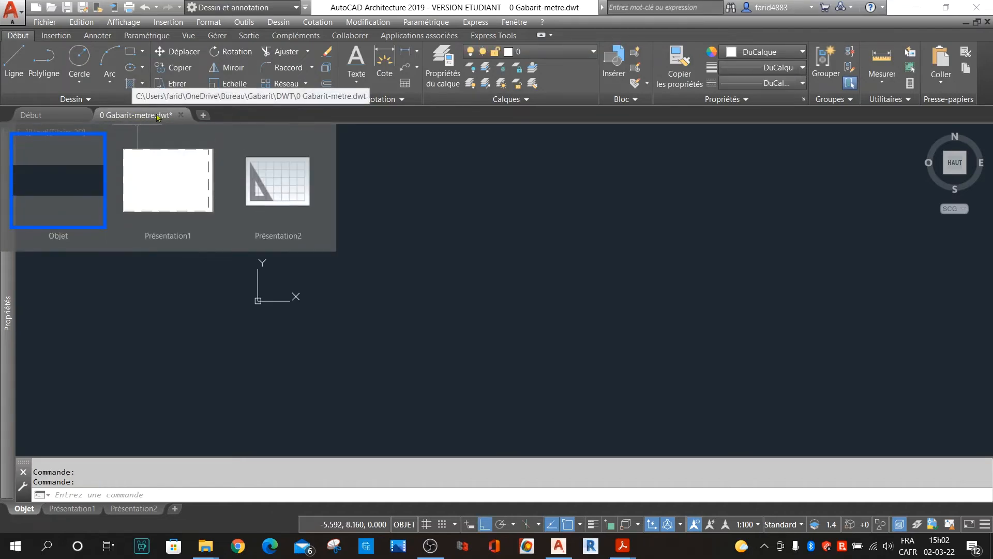
{"action": "left_click", "coordinate": [400, 100]}
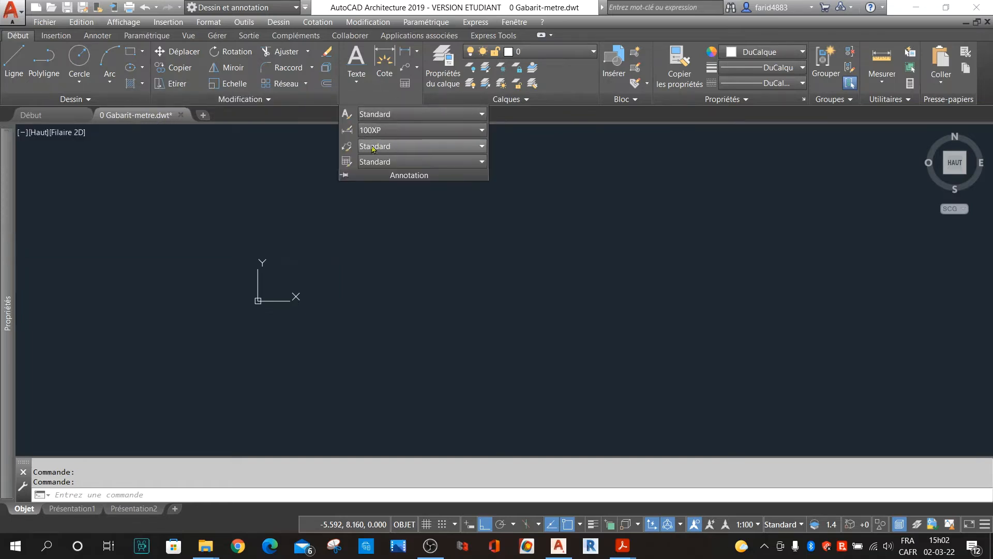
{"action": "left_click", "coordinate": [347, 146]}
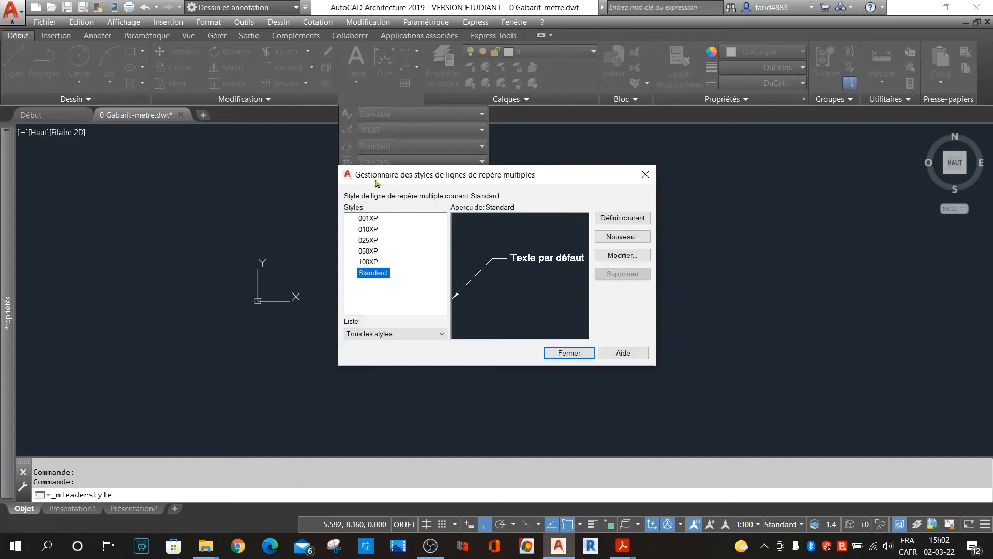
{"action": "left_click", "coordinate": [369, 219]}
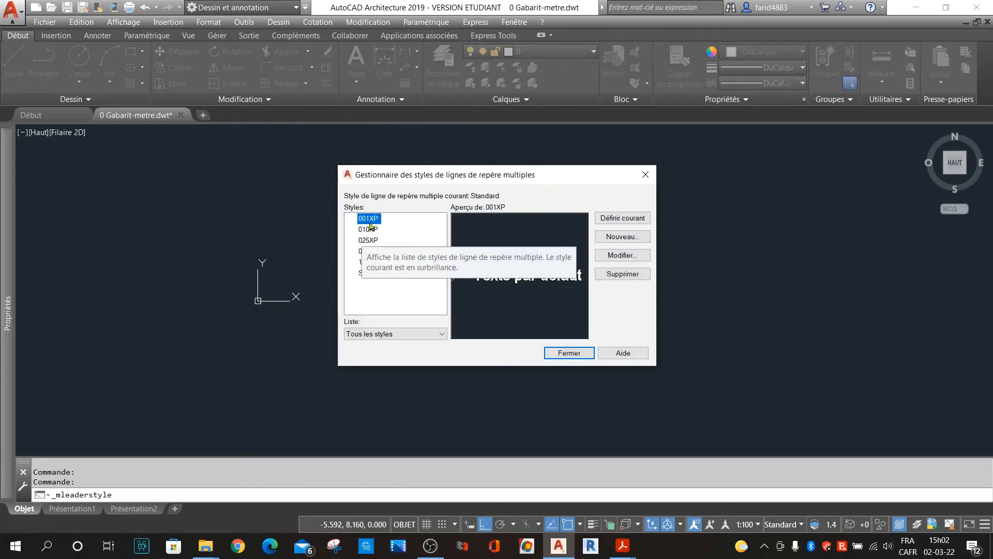
{"action": "left_click", "coordinate": [373, 273]}
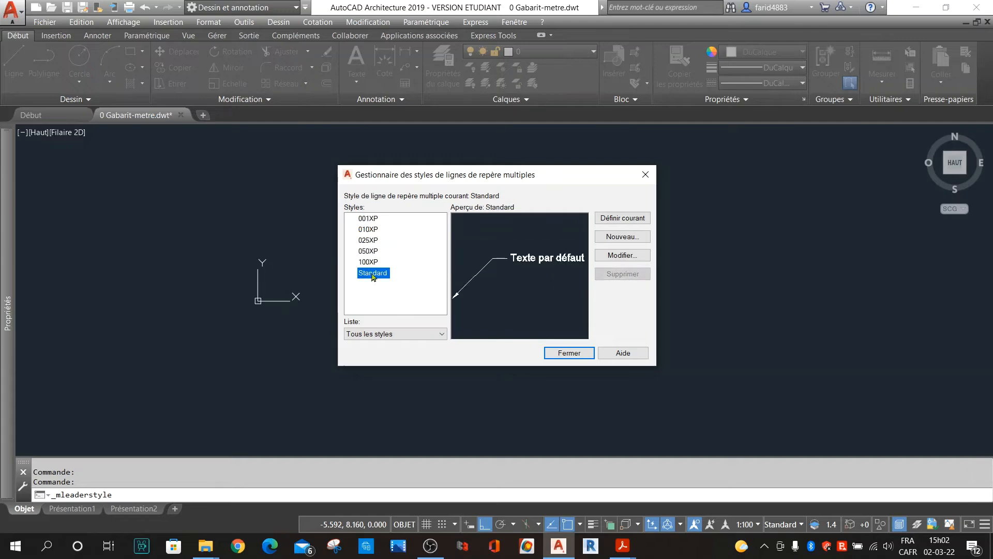
{"action": "left_click", "coordinate": [625, 256]}
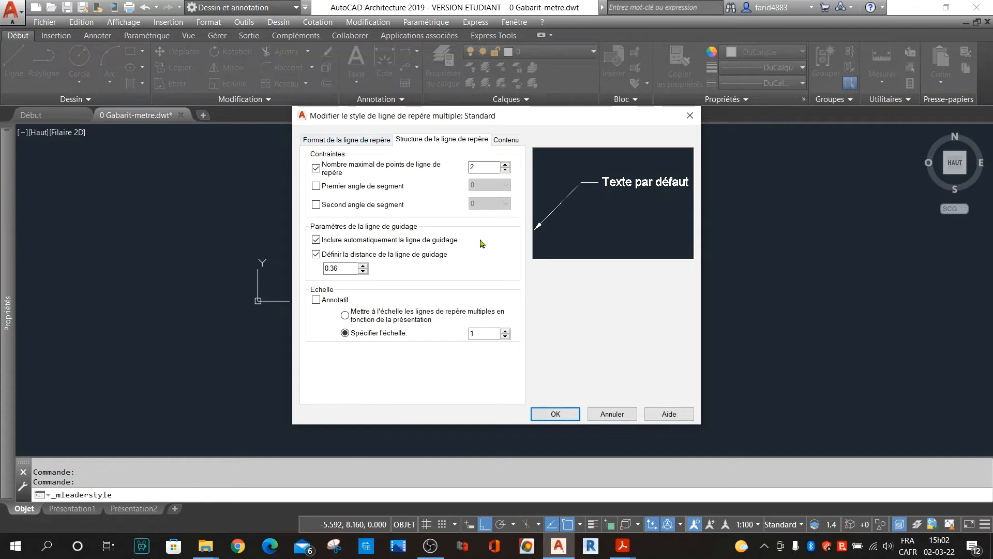
{"action": "left_click", "coordinate": [514, 147]}
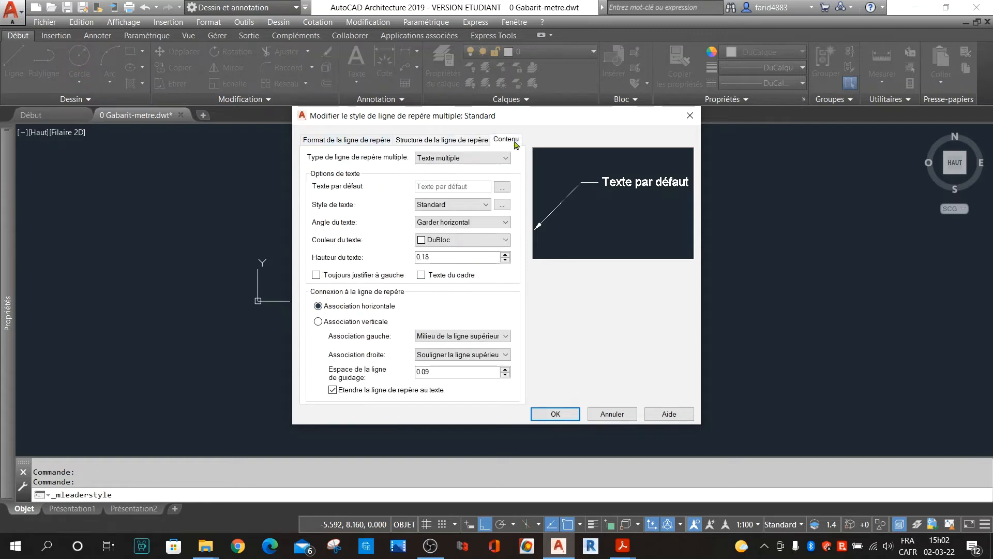
{"action": "left_click", "coordinate": [433, 142]}
{"action": "left_click", "coordinate": [349, 144]}
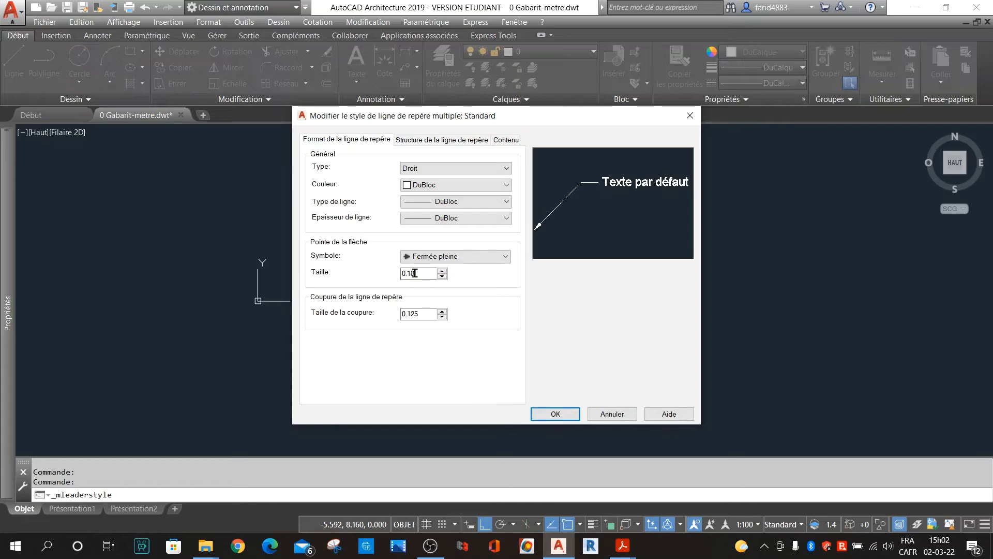
{"action": "left_click", "coordinate": [432, 143]}
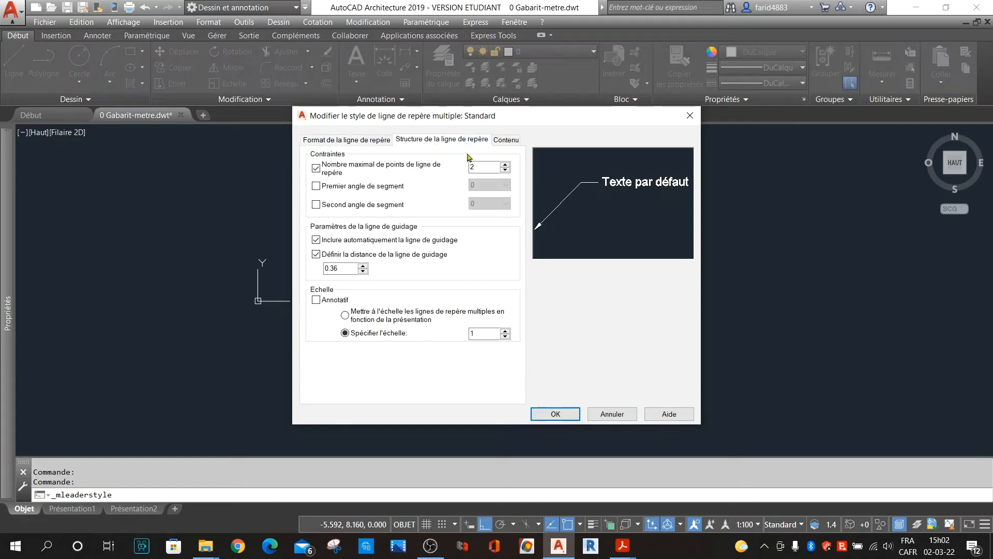
{"action": "left_click", "coordinate": [609, 414]}
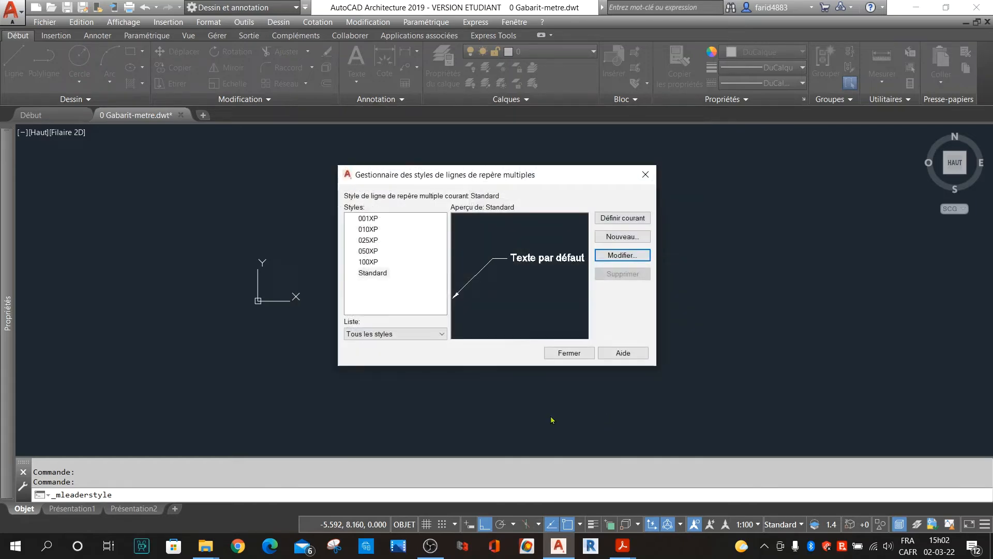
{"action": "left_click", "coordinate": [570, 354]}
Check the metre template's drawing units in the drawing setup with the UI command.
{"action": "left_click", "coordinate": [194, 493]}
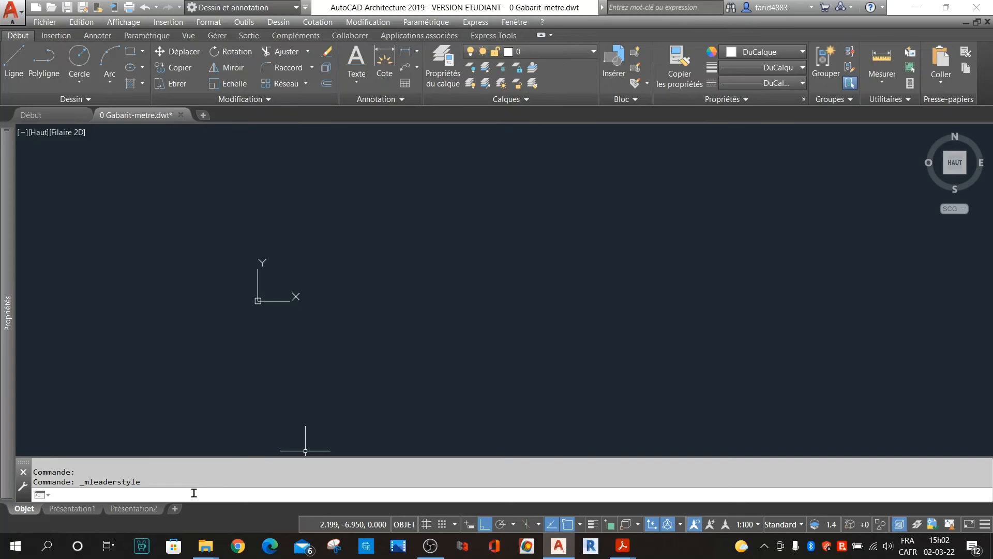
{"action": "type", "text": "UI"}
{"action": "key", "text": "Return"}
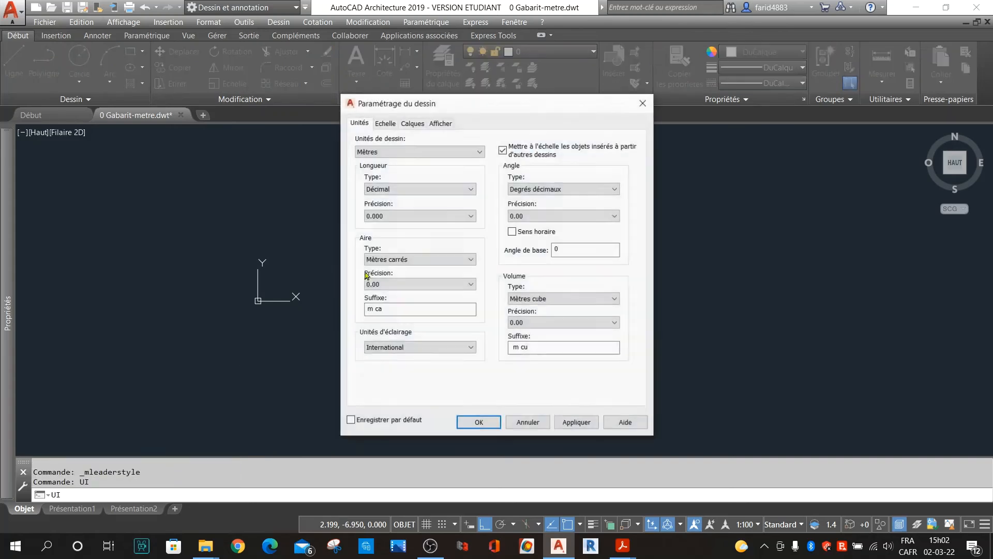
{"action": "left_click", "coordinate": [472, 421]}
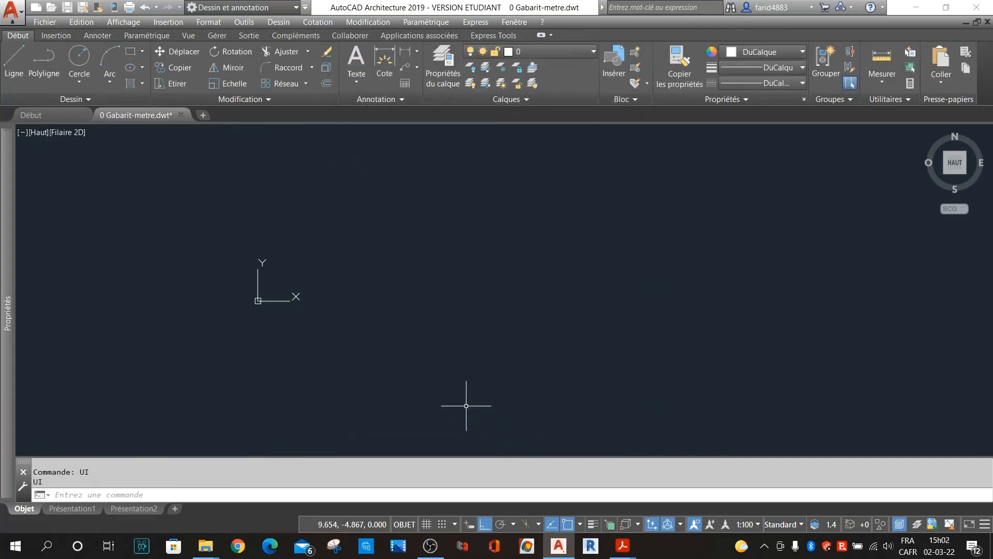
Reopen the multileader style manager with the LIS command and recheck the Standard style's arrowhead size, landing distance, scale and text height.
{"action": "left_click", "coordinate": [398, 101]}
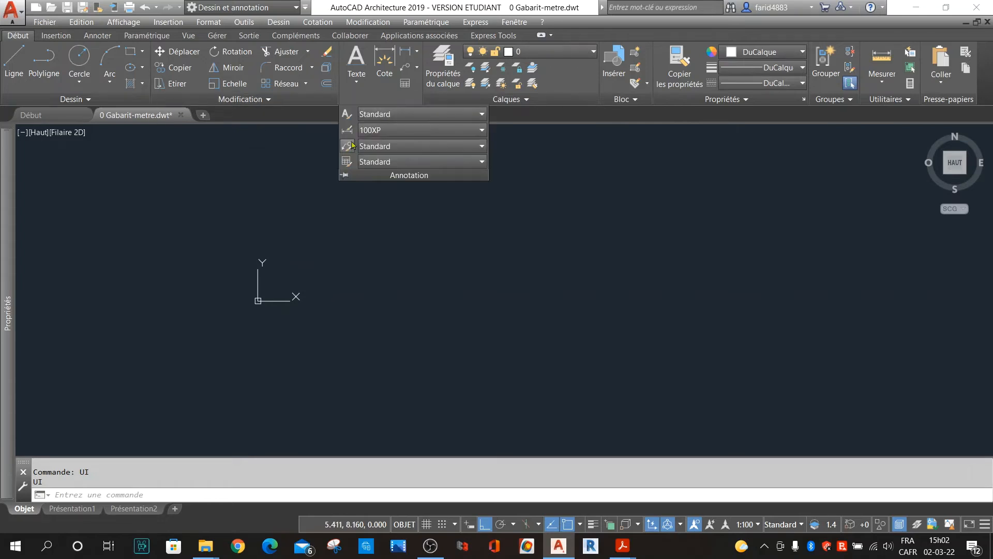
{"action": "left_click", "coordinate": [145, 493]}
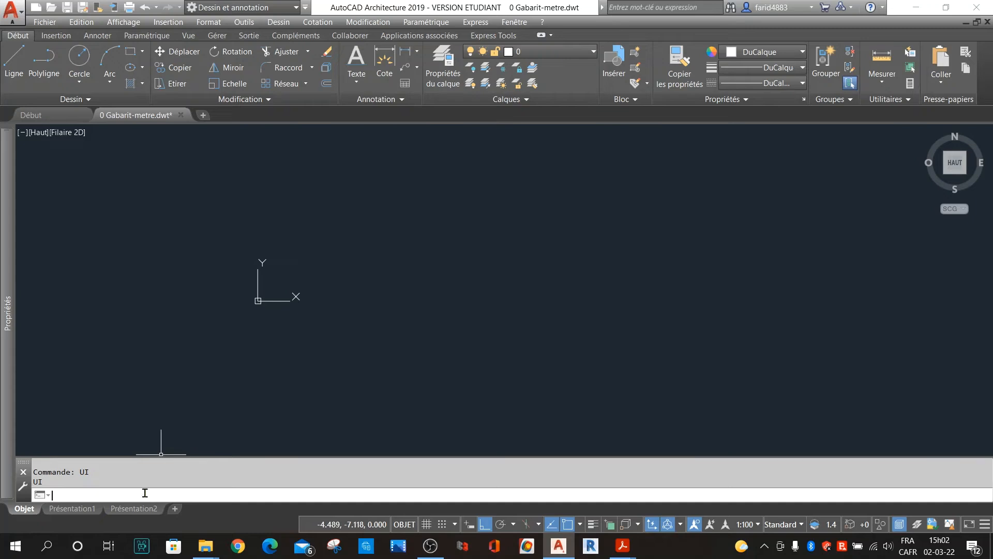
{"action": "type", "text": "LIS"}
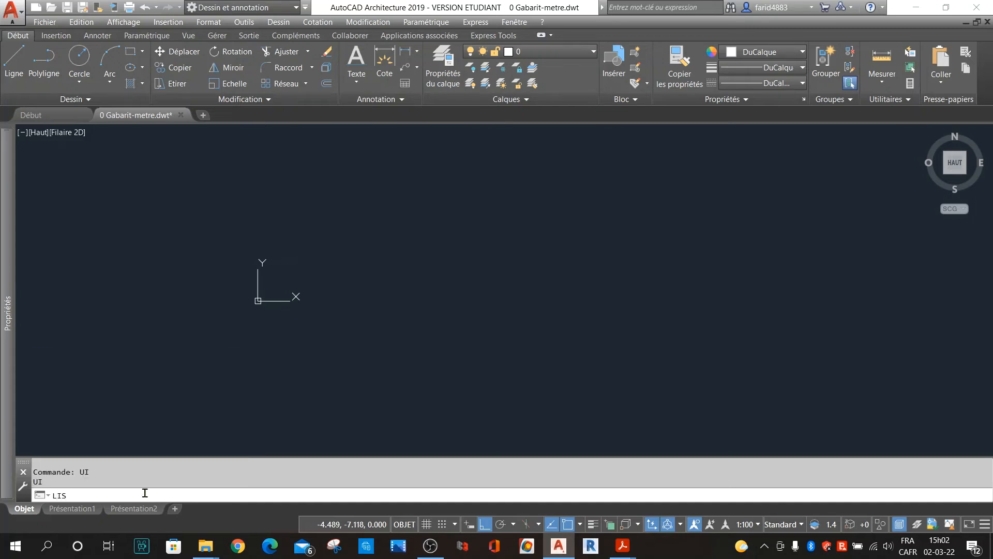
{"action": "key", "text": "Return"}
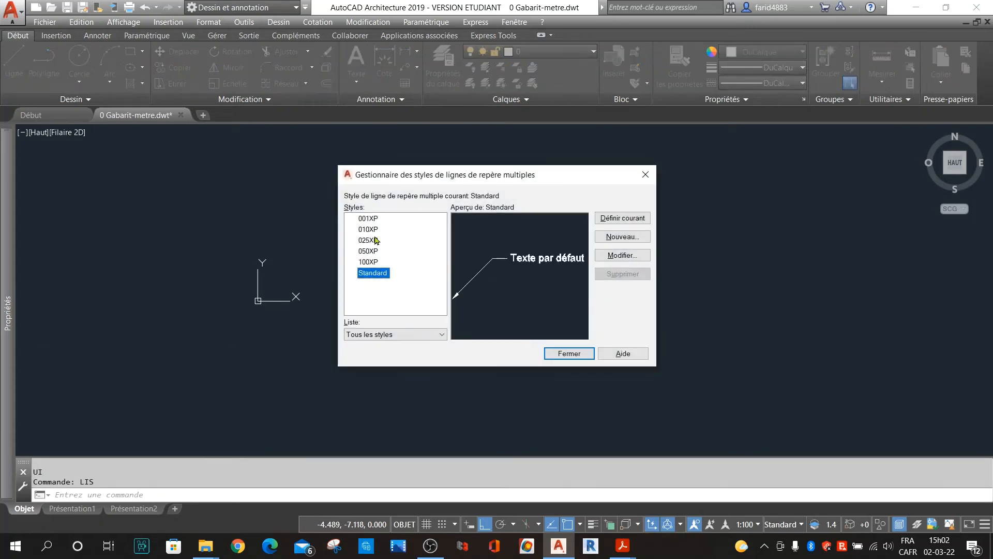
{"action": "left_click", "coordinate": [621, 256]}
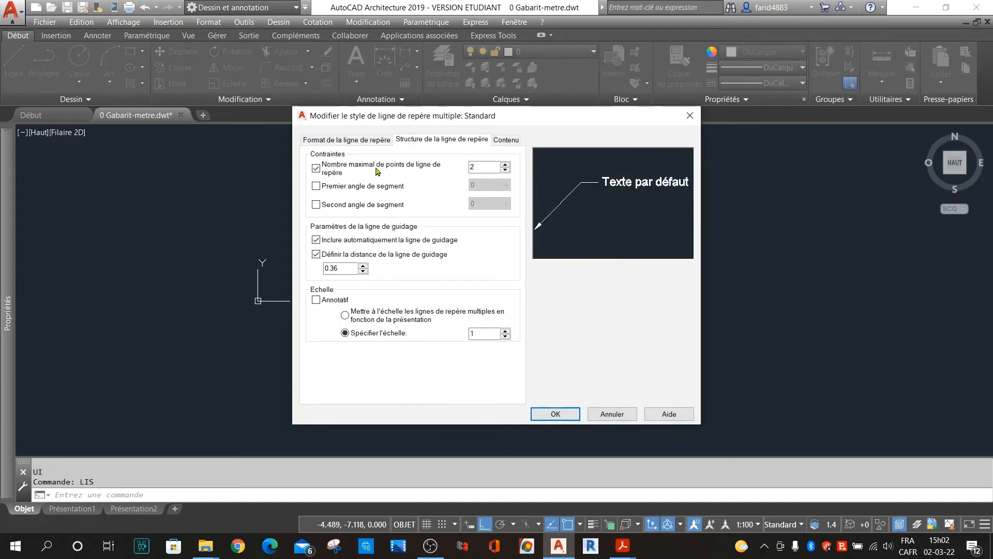
{"action": "left_click", "coordinate": [336, 141]}
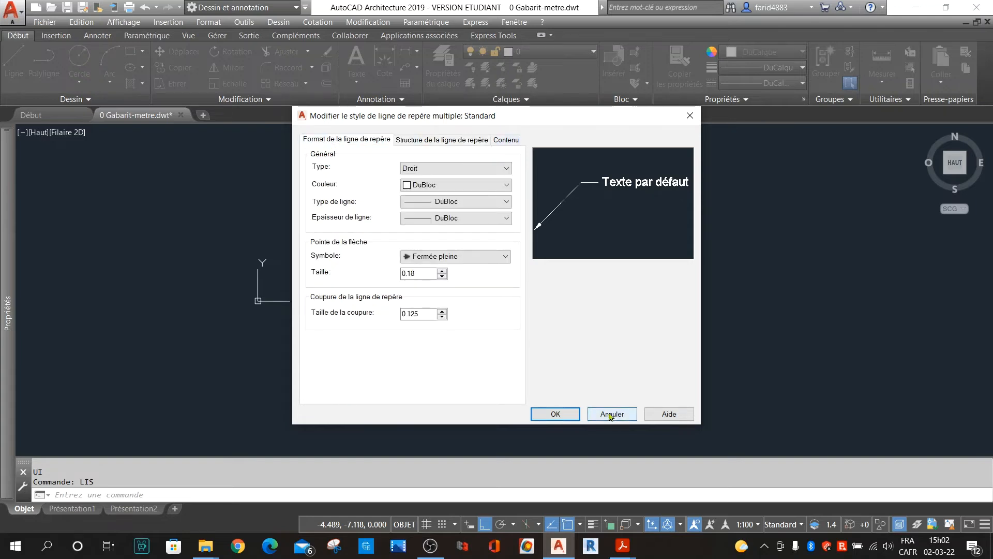
{"action": "left_click", "coordinate": [554, 414]}
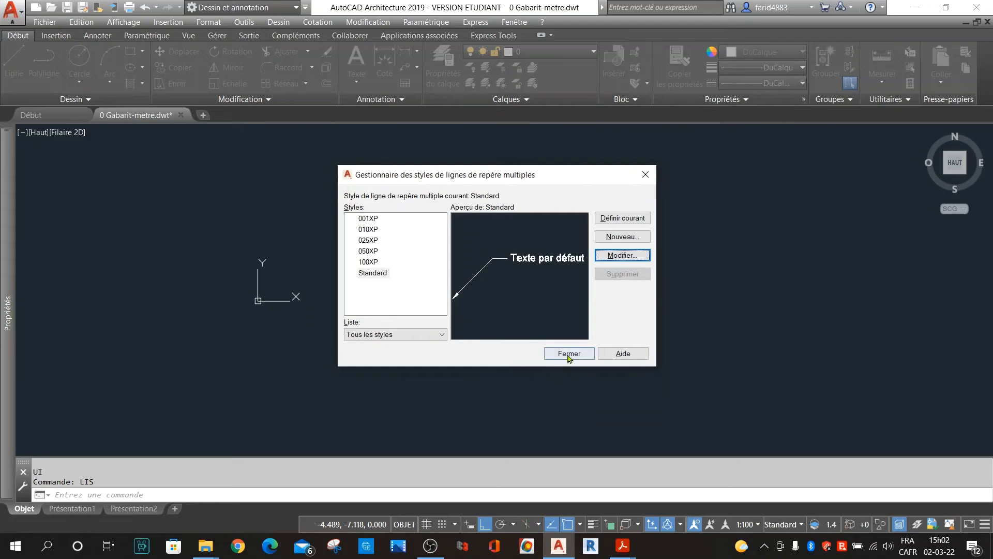
{"action": "left_click", "coordinate": [614, 256]}
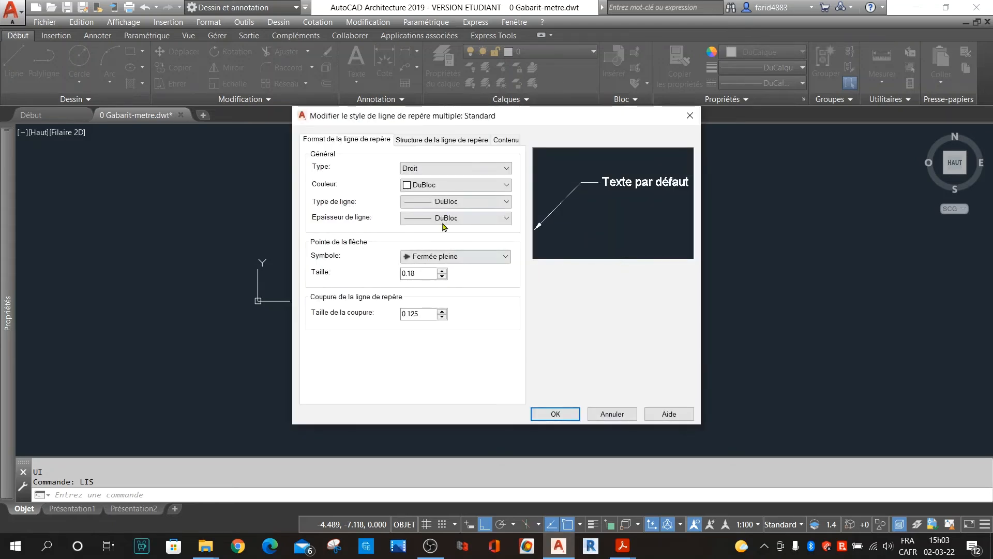
{"action": "left_click", "coordinate": [468, 140]}
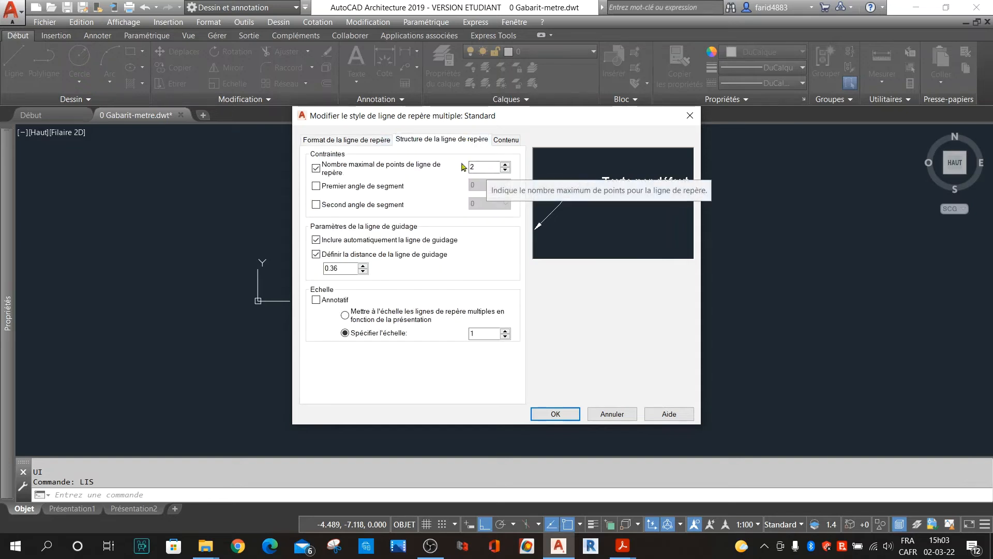
{"action": "left_click", "coordinate": [504, 139]}
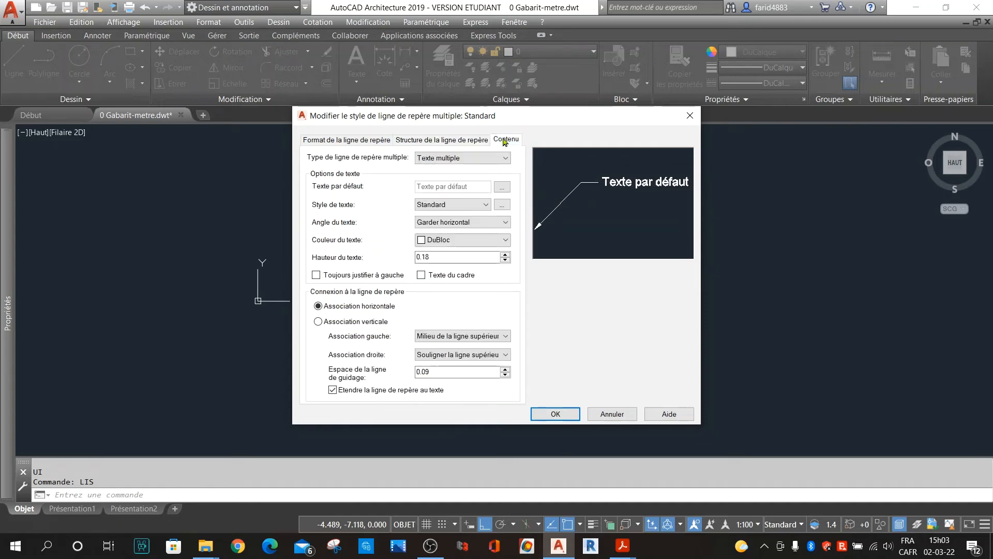
{"action": "left_click", "coordinate": [600, 414]}
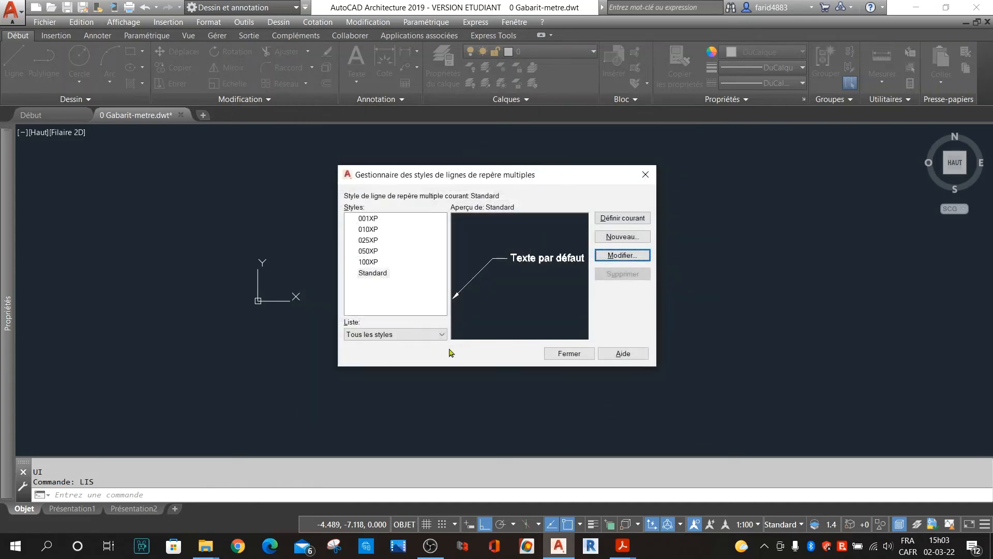
{"action": "left_click", "coordinate": [560, 353]}
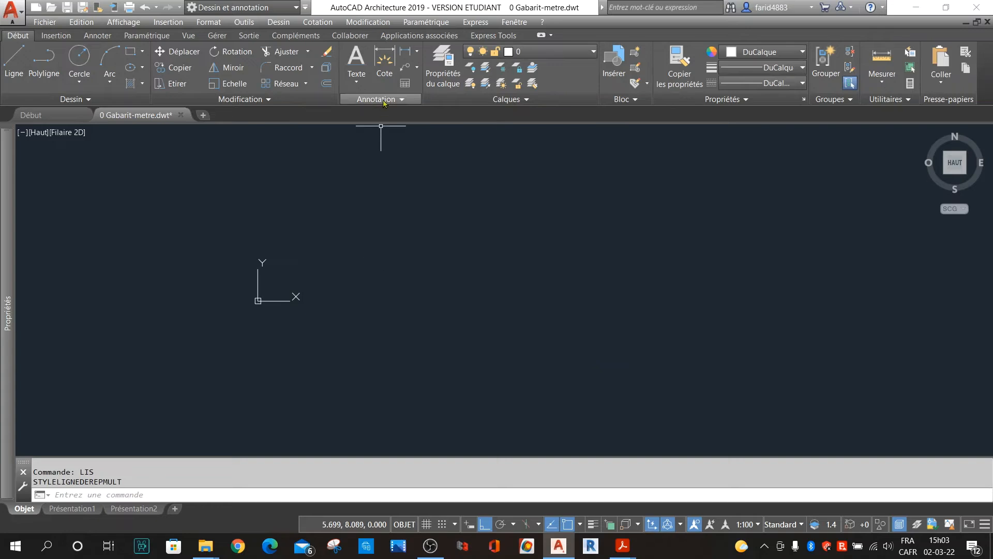
Review the leader format, structure and content settings of multileader style 001XP, including its specified scale, and accept the dialog.
{"action": "type", "text": "LIS"}
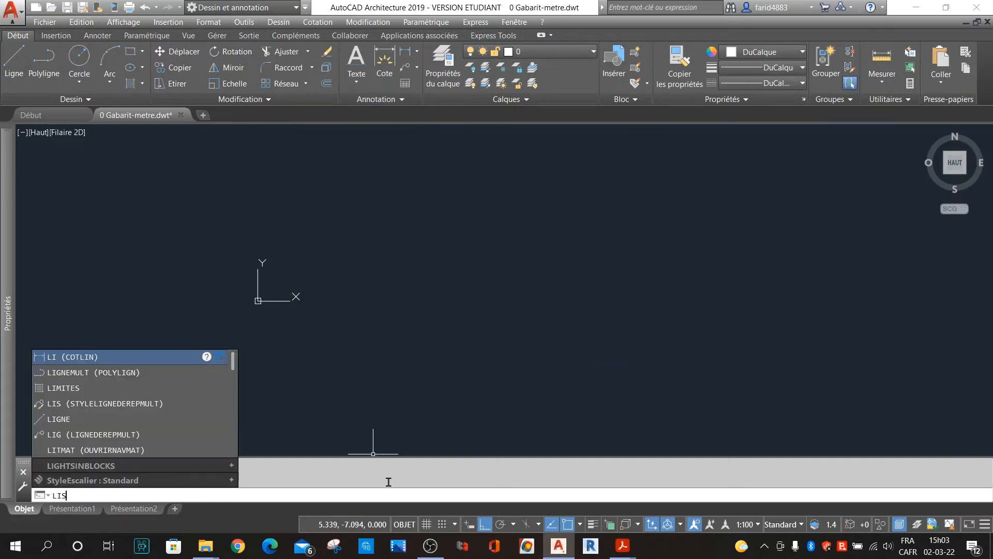
{"action": "key", "text": "Return"}
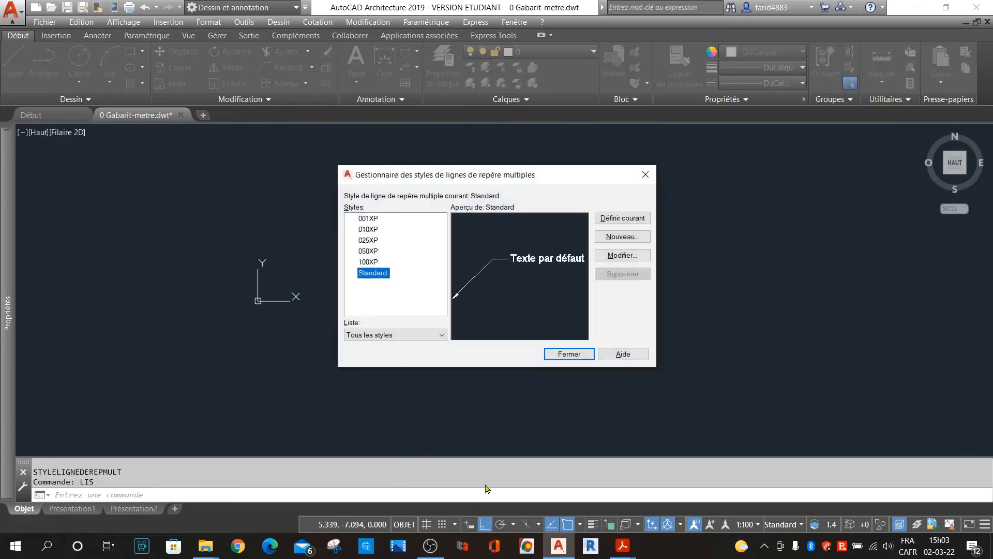
{"action": "left_click", "coordinate": [371, 220]}
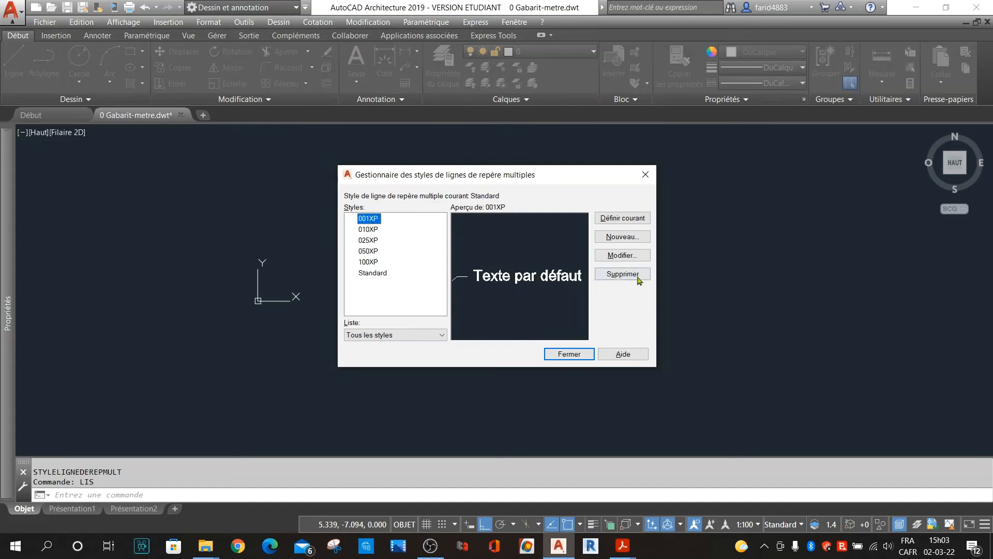
{"action": "left_click", "coordinate": [632, 257]}
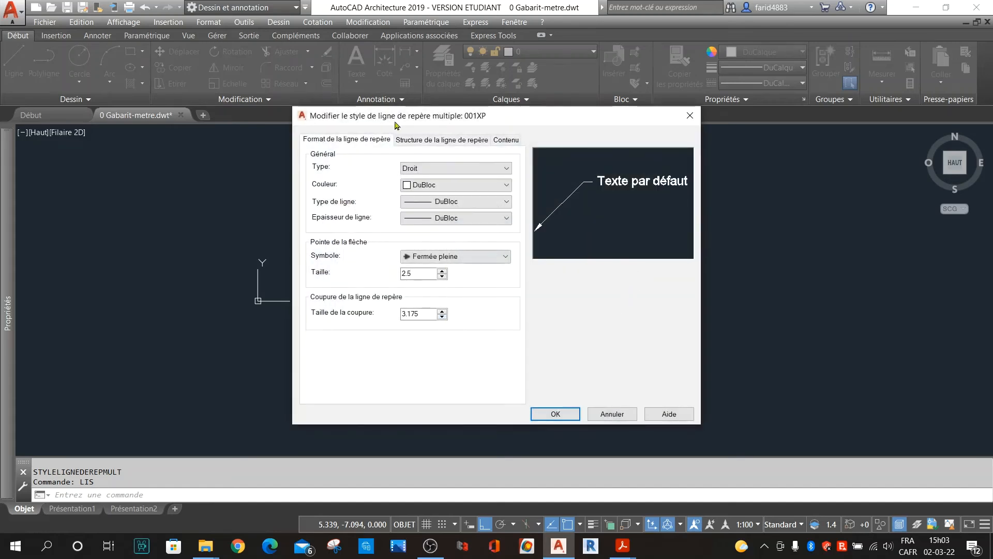
{"action": "left_click", "coordinate": [437, 140]}
{"action": "left_click", "coordinate": [506, 140]}
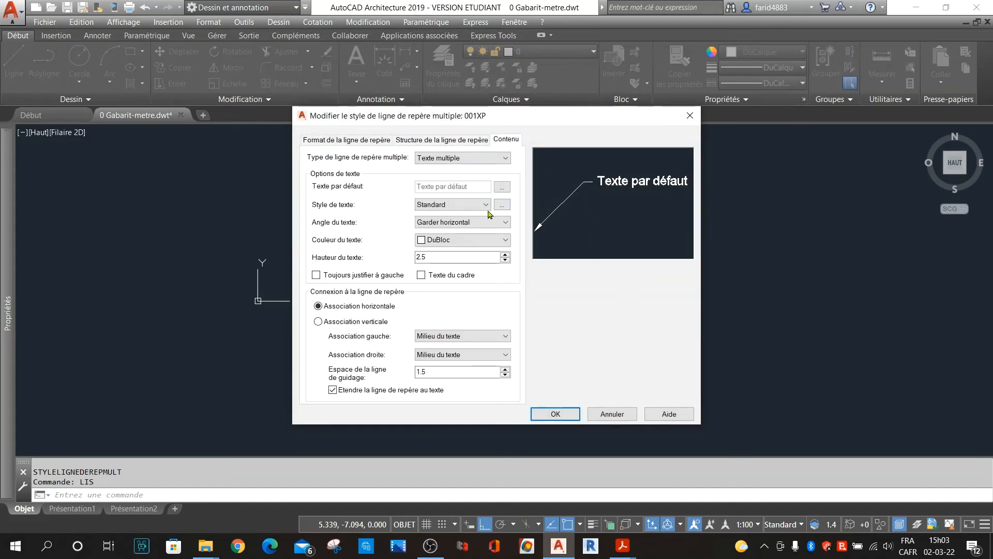
{"action": "left_click", "coordinate": [338, 140]}
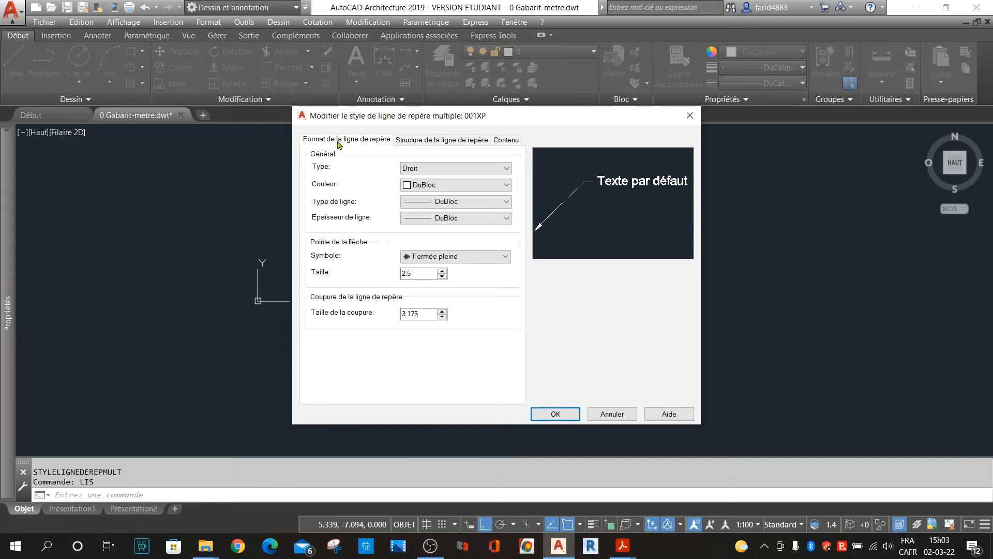
{"action": "left_click", "coordinate": [419, 142]}
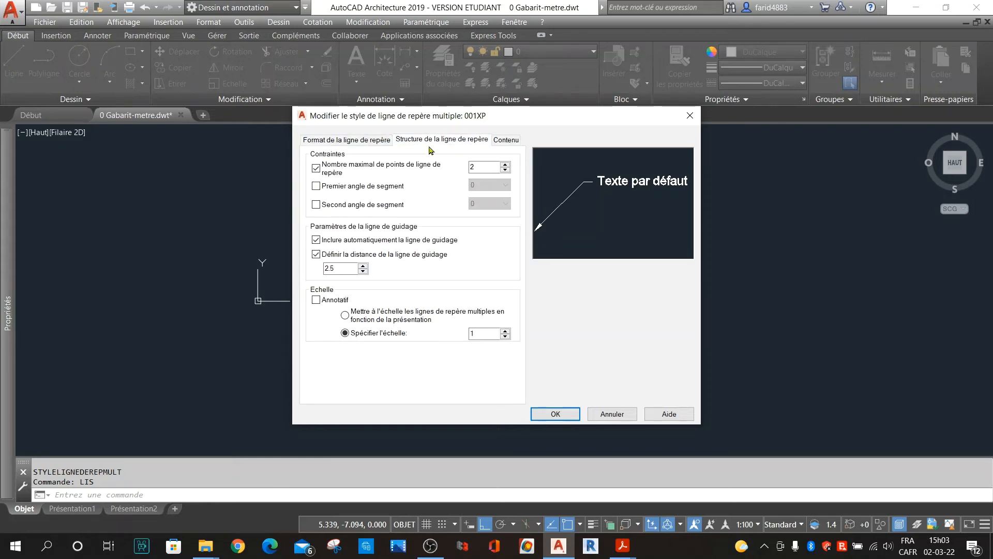
{"action": "double_click", "coordinate": [478, 333]}
{"action": "left_click", "coordinate": [562, 414]}
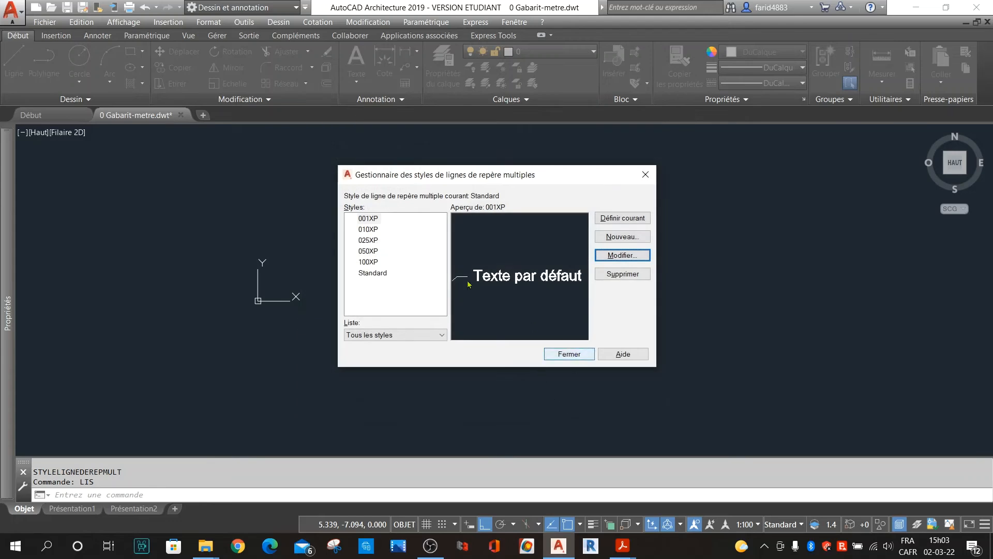
Set the specified scale of multileader style 010XP to 0.010 and accept the change.
{"action": "left_click", "coordinate": [391, 231]}
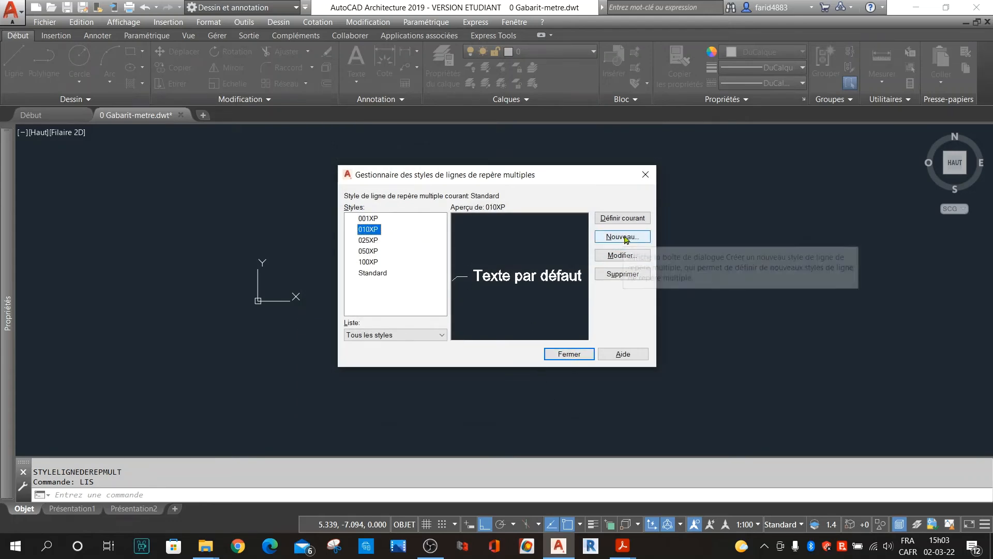
{"action": "left_click", "coordinate": [622, 255]}
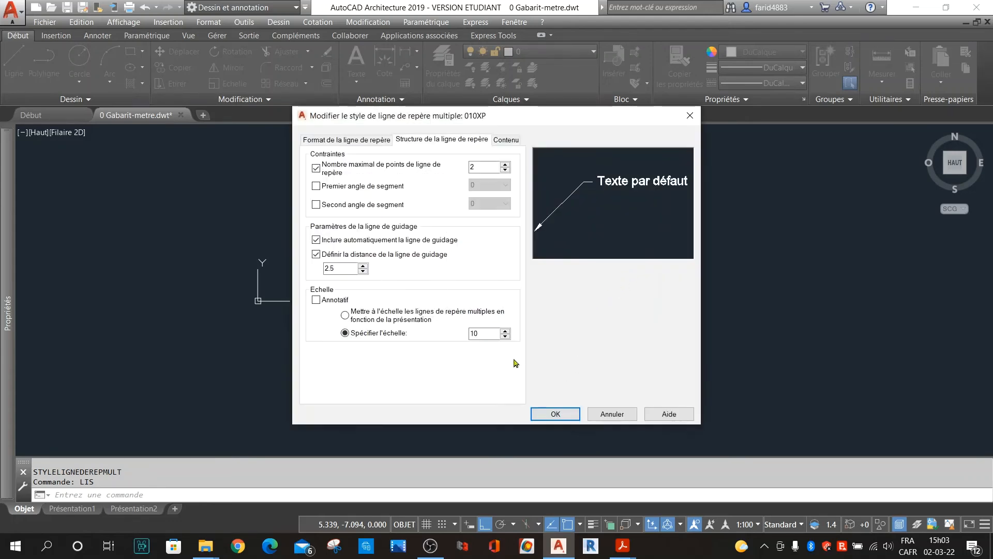
{"action": "double_click", "coordinate": [489, 333]}
{"action": "type", "text": "0.0"}
{"action": "left_click", "coordinate": [555, 414]}
Convert the specified scale of multileader style 025XP to its metre equivalent and accept the change.
{"action": "left_click", "coordinate": [373, 240]}
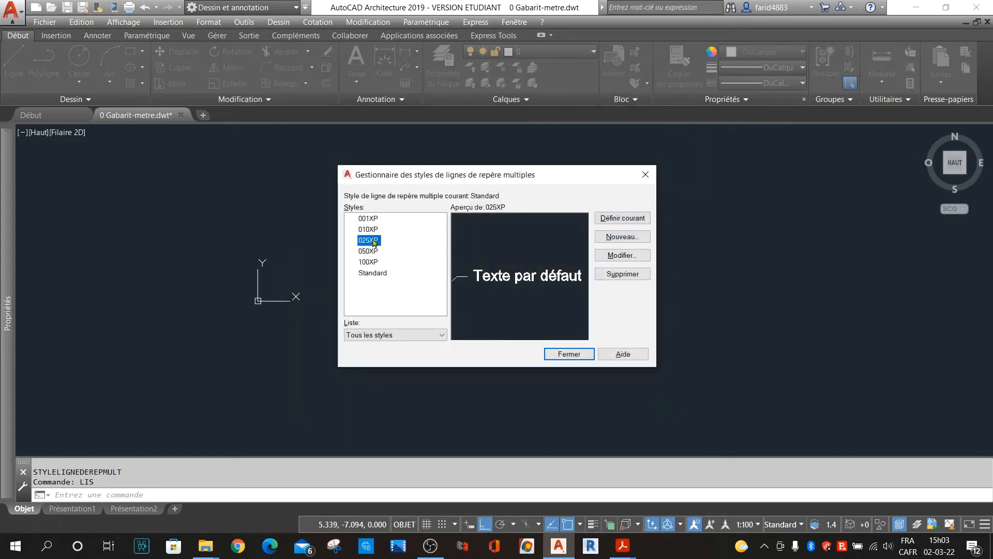
{"action": "left_click", "coordinate": [626, 256]}
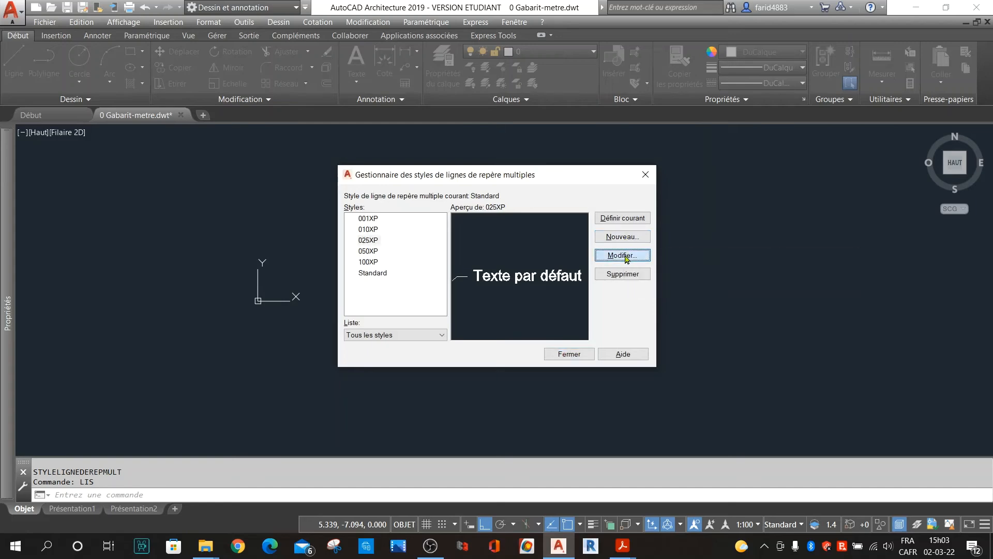
{"action": "left_click", "coordinate": [488, 336]}
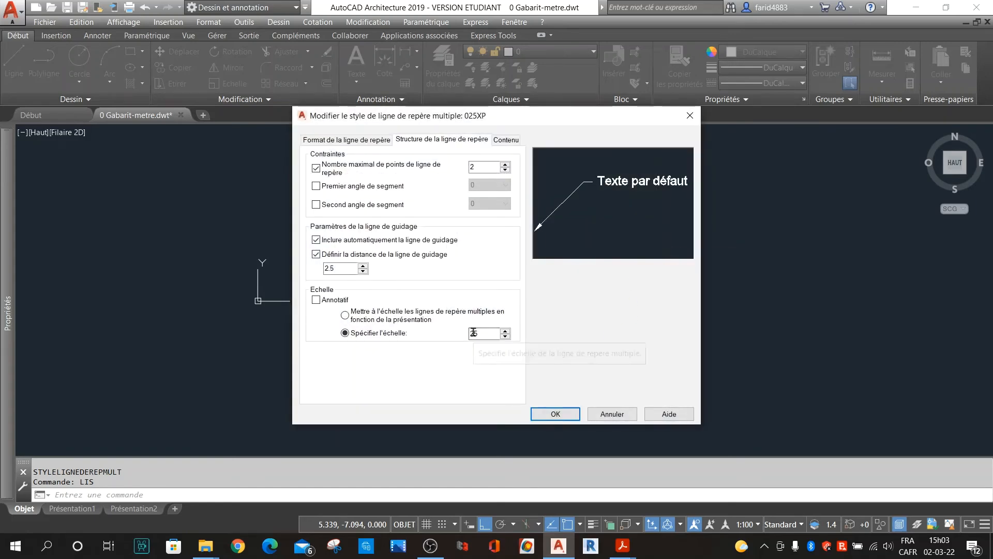
{"action": "type", "text": "0."}
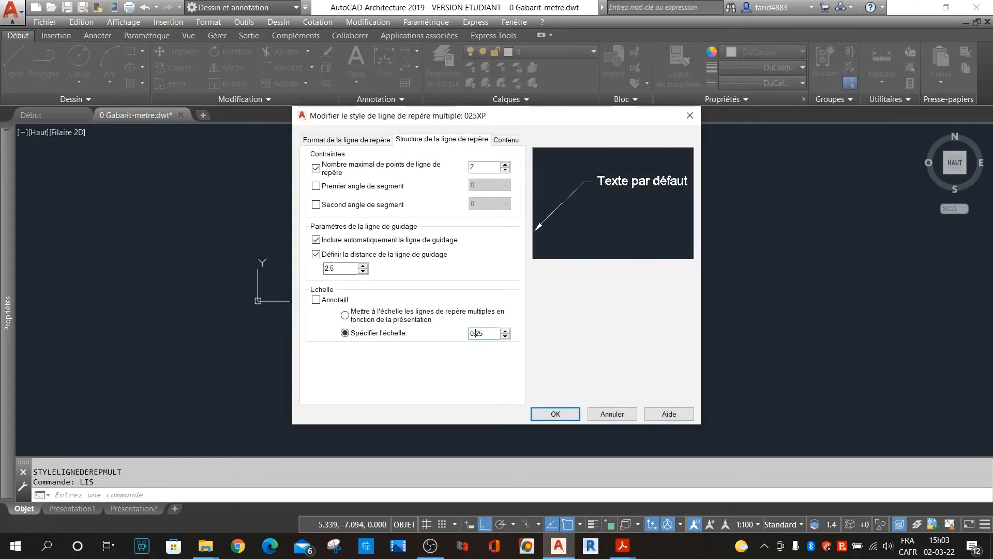
{"action": "left_click", "coordinate": [563, 415]}
Set the specified scale of multileader style 050XP to 0.050 and accept the change.
{"action": "left_click", "coordinate": [370, 252]}
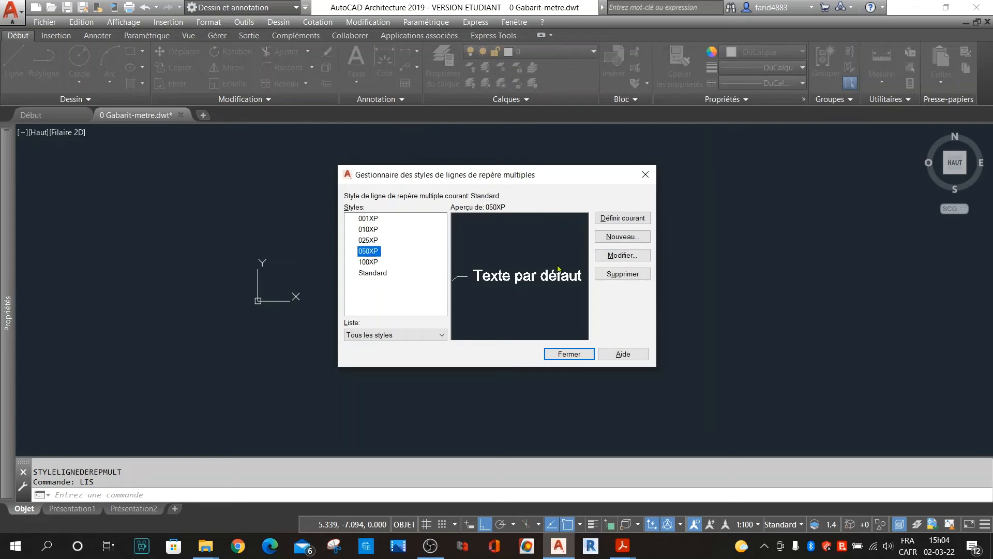
{"action": "left_click", "coordinate": [611, 255]}
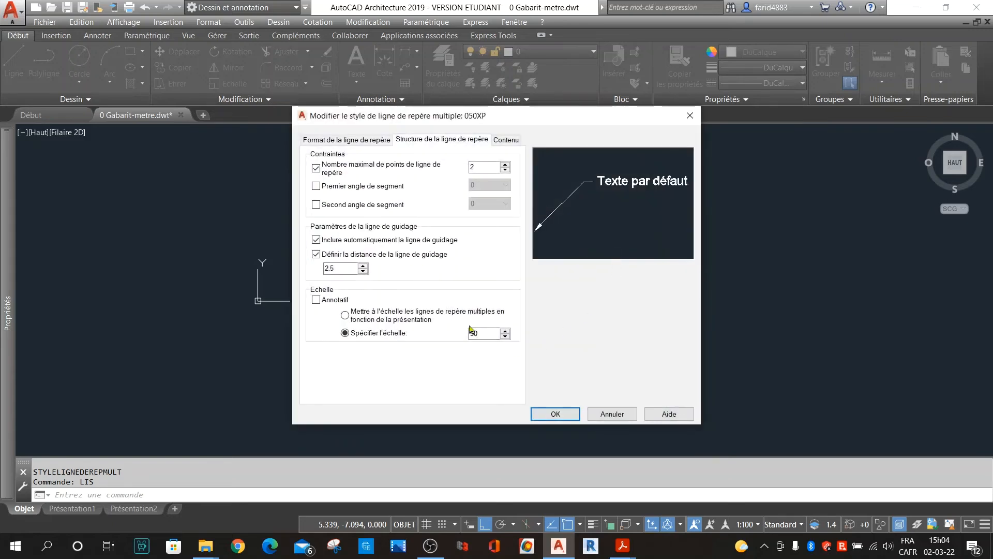
{"action": "left_click", "coordinate": [470, 333]}
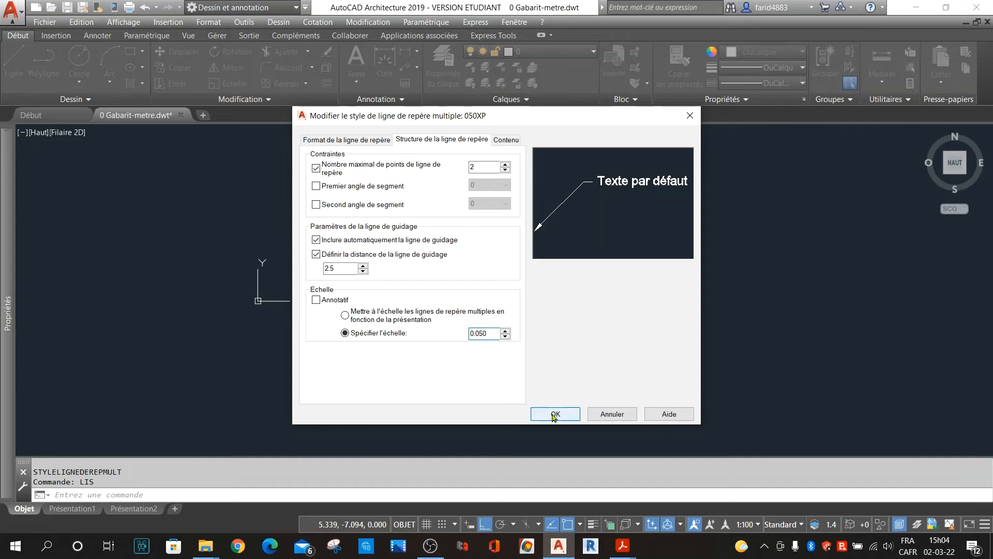
{"action": "type", "text": "5"}
{"action": "left_click", "coordinate": [568, 415]}
Set the specified scale of multileader style 100XP to 0.1, accept it and close the multileader style manager.
{"action": "left_click", "coordinate": [372, 262]}
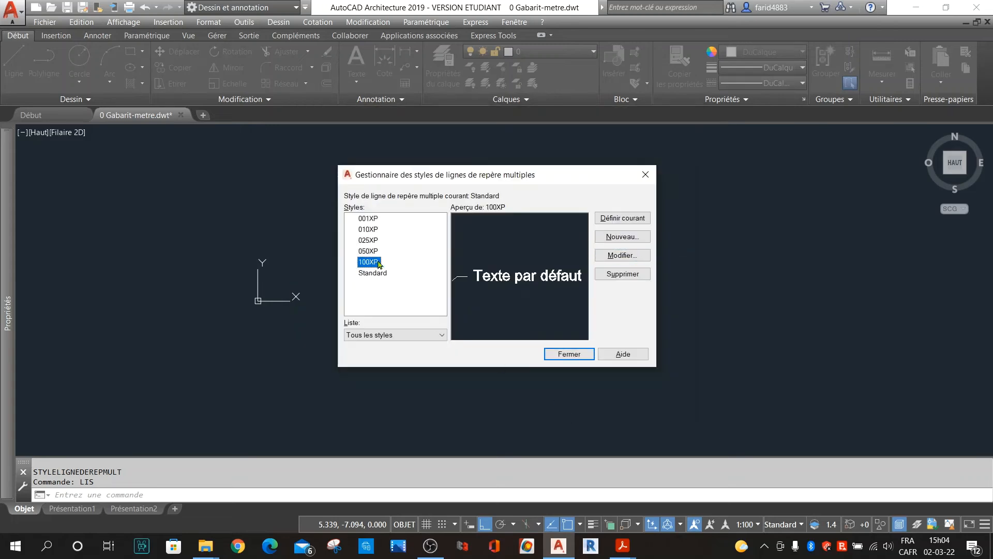
{"action": "left_click", "coordinate": [621, 255]}
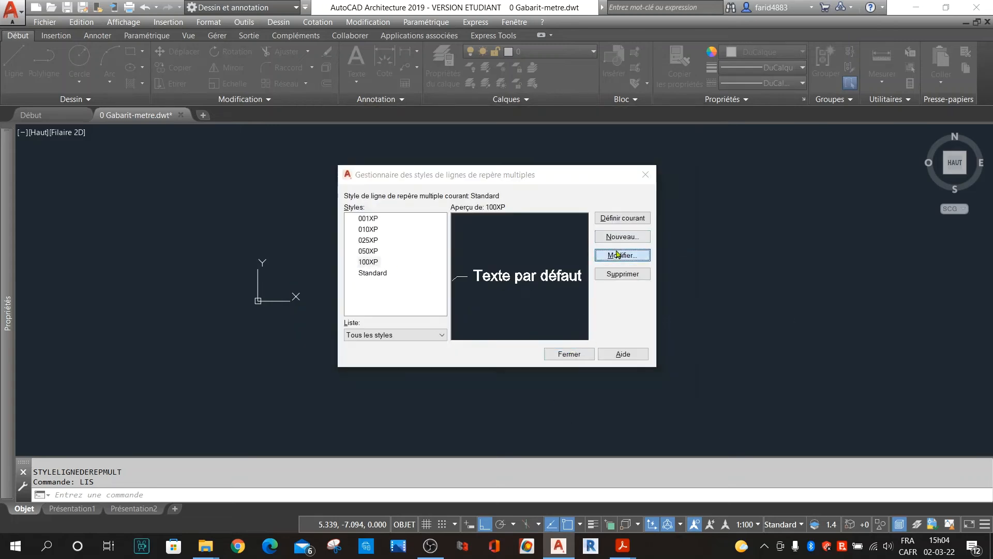
{"action": "left_click", "coordinate": [471, 335]}
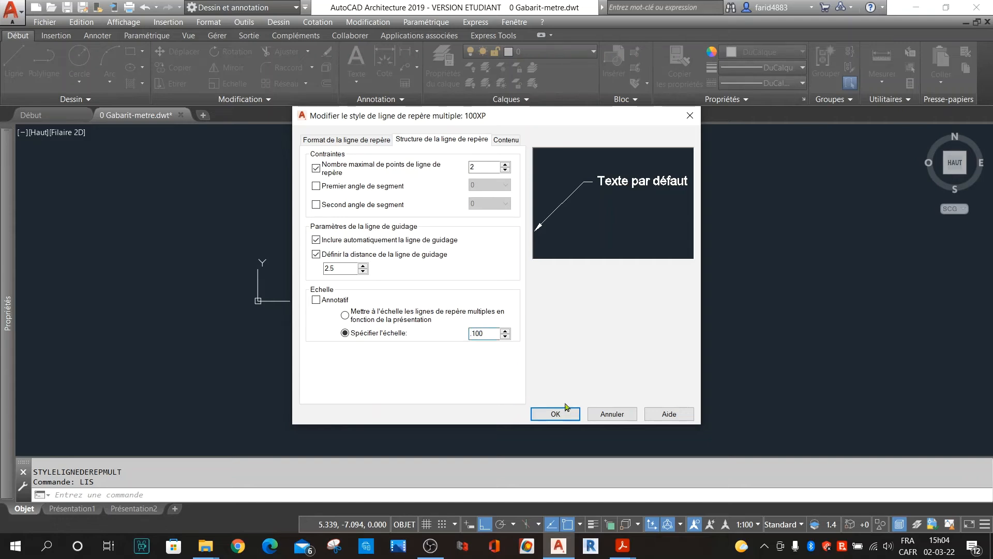
{"action": "key", "text": "BackSpace"}
{"action": "left_click", "coordinate": [491, 165]}
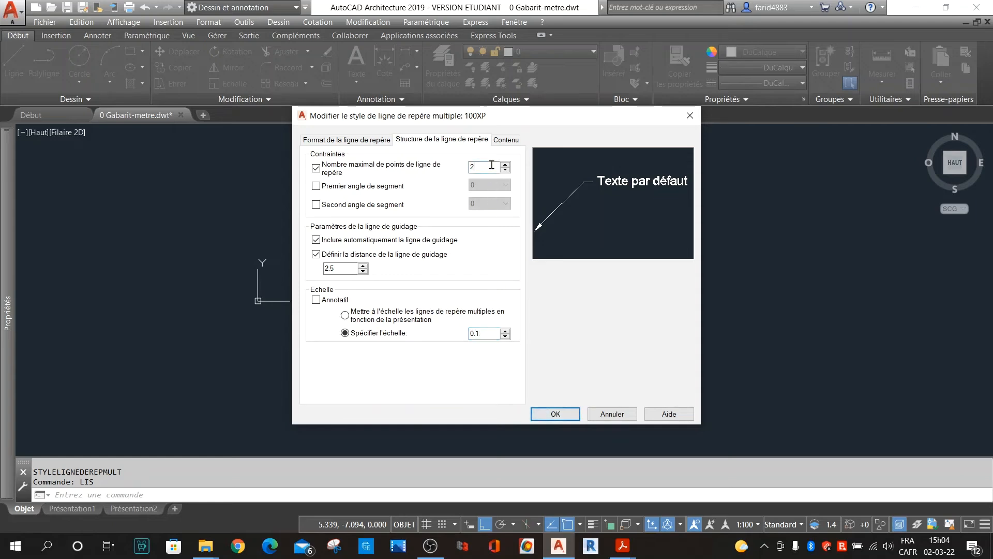
{"action": "left_click", "coordinate": [547, 415]}
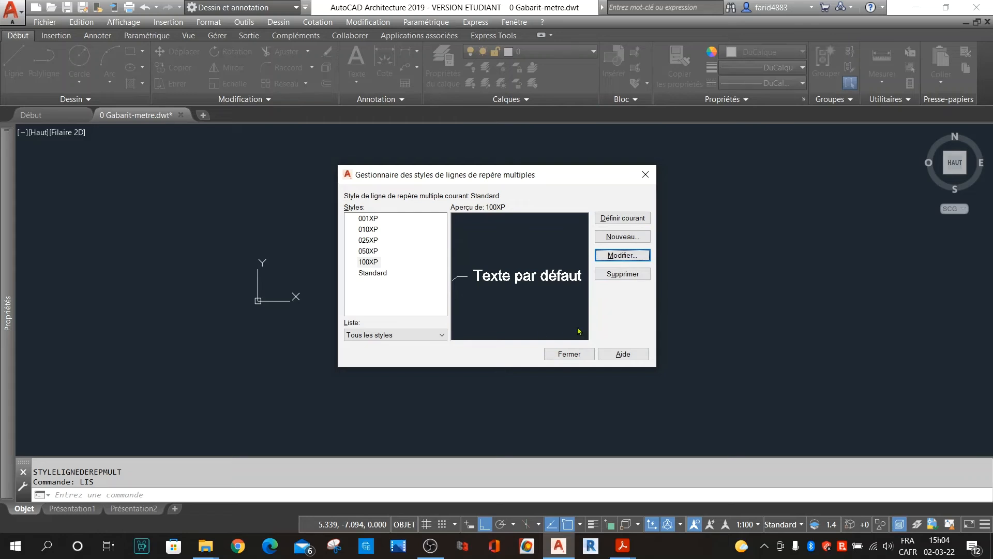
{"action": "left_click", "coordinate": [584, 355]}
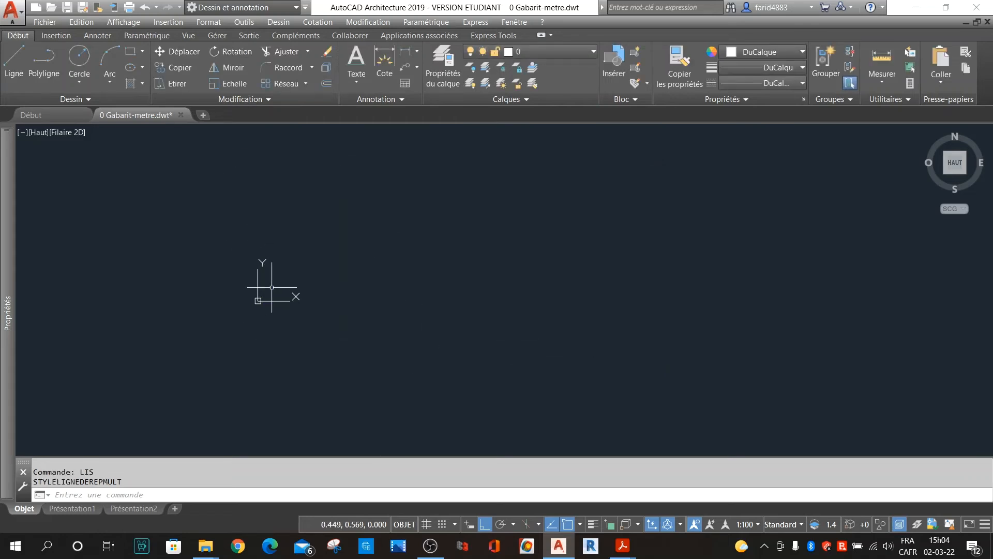
With ortho off, place a test multileader without text in the Standard style, its landing starting at about 4.02, 1.18.
{"action": "middle_click_drag", "start_coordinate": [272, 287], "coordinate": [108, 341]}
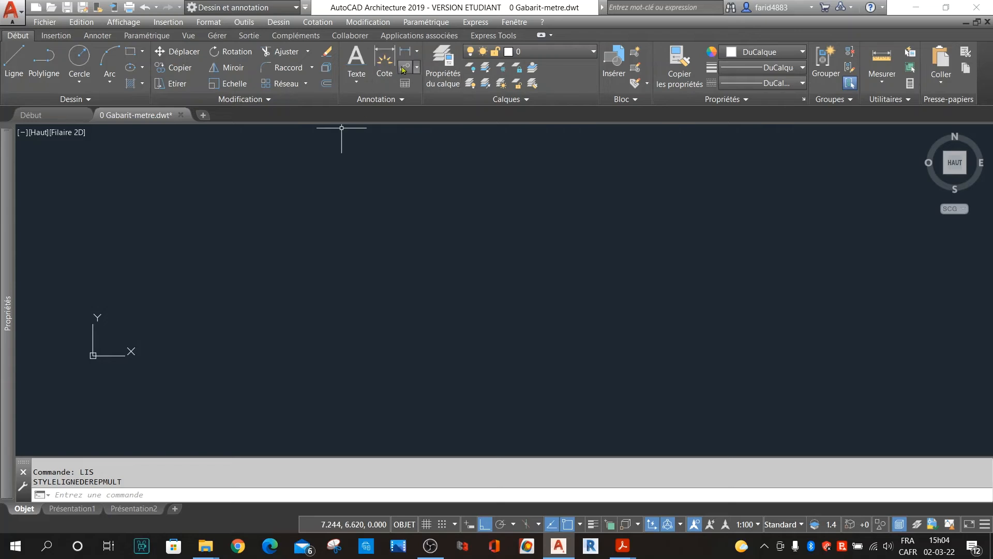
{"action": "left_click", "coordinate": [404, 68]}
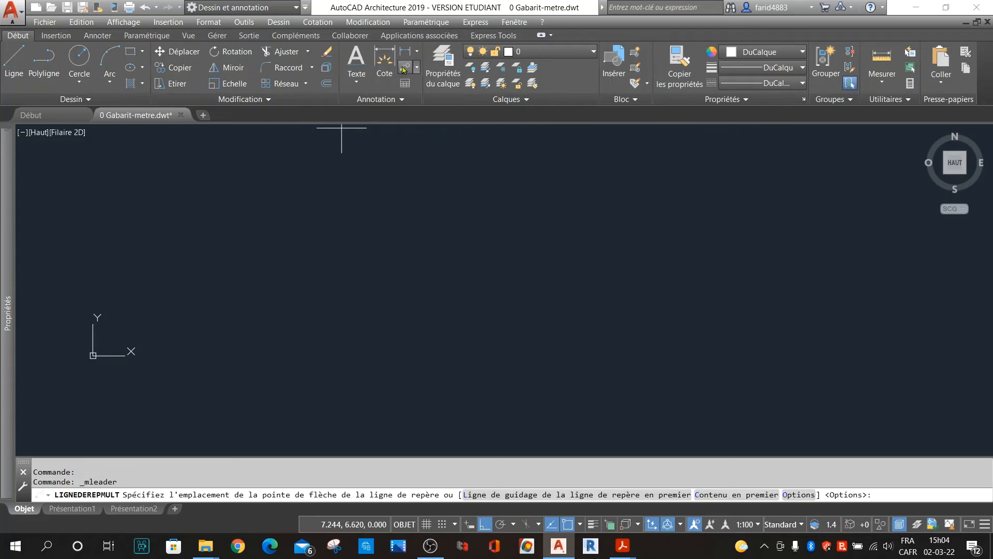
{"action": "left_click", "coordinate": [217, 331]}
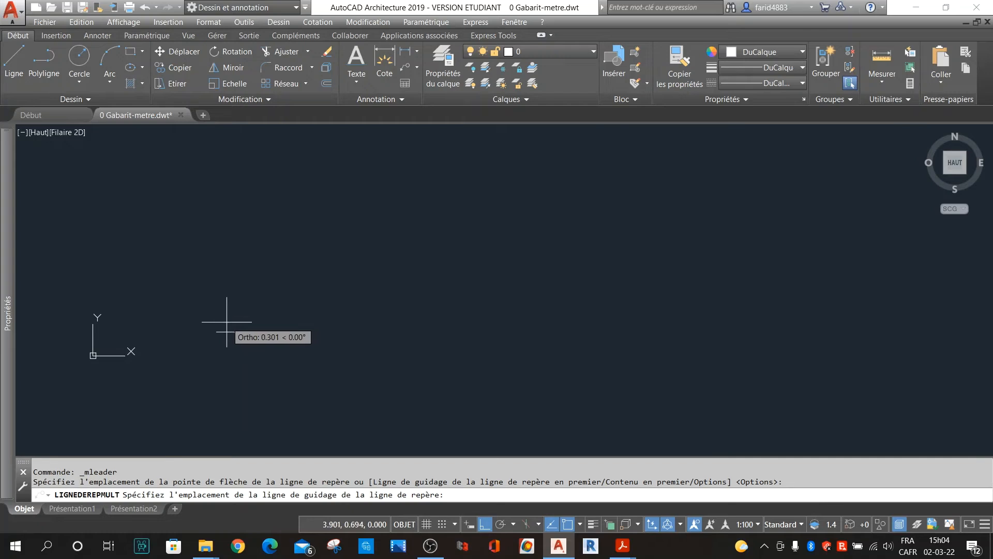
{"action": "key", "text": "F8"}
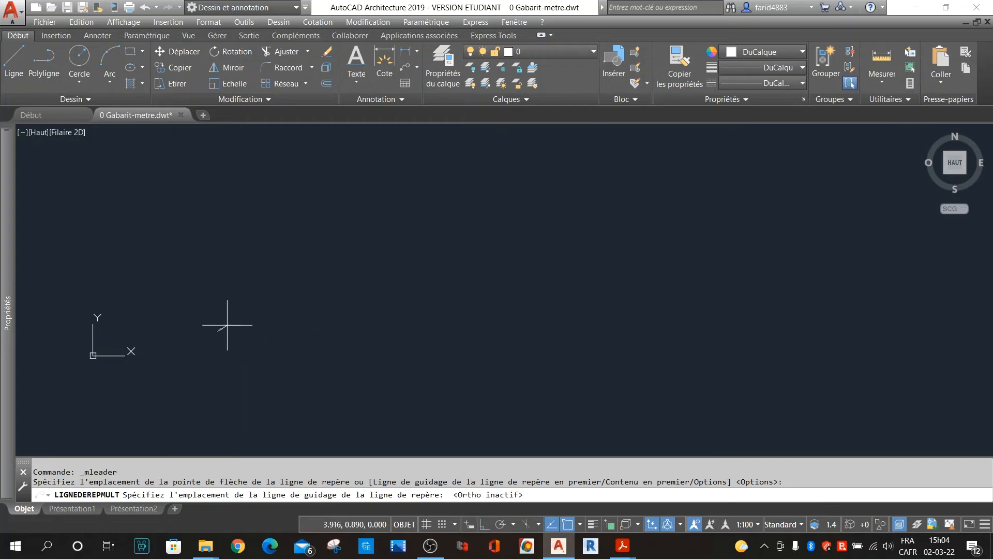
{"action": "scroll", "coordinate": [227, 325], "scroll_direction": "up", "scroll_amount": 2}
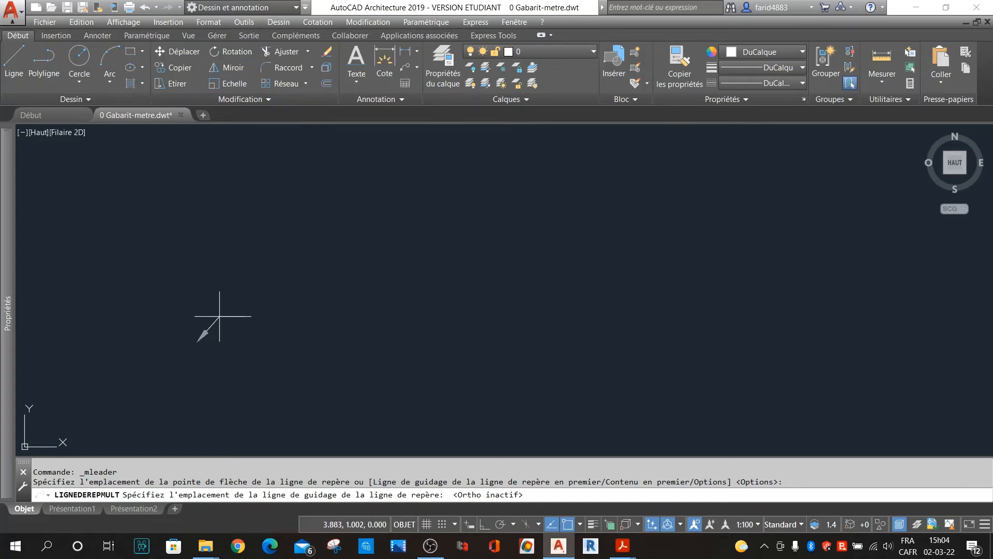
{"action": "left_click", "coordinate": [232, 302]}
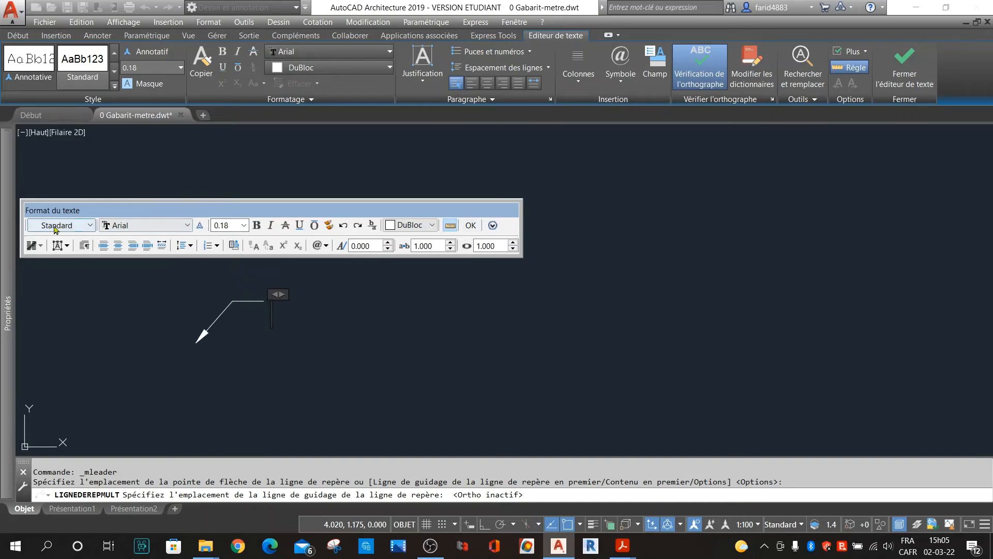
{"action": "left_click", "coordinate": [80, 226]}
{"action": "left_click", "coordinate": [81, 228]}
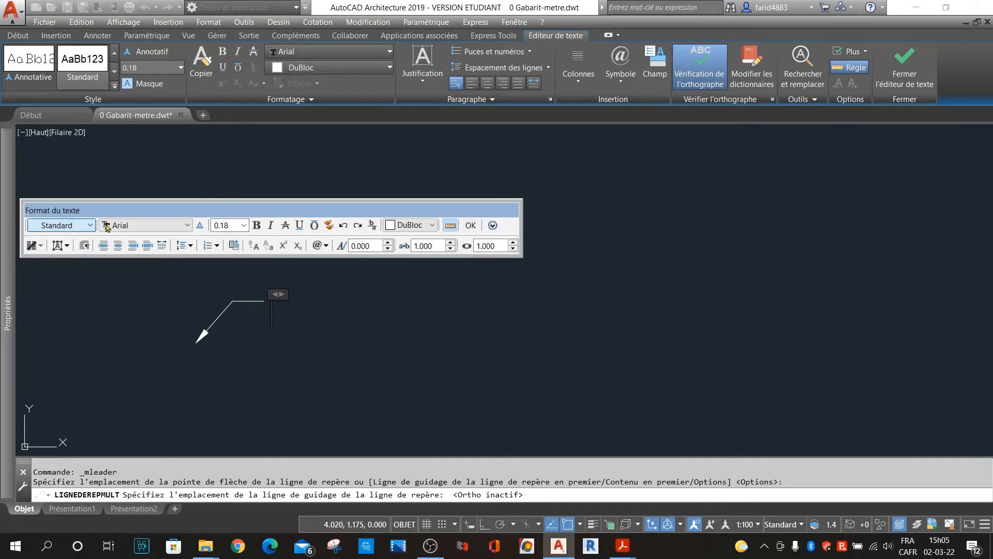
{"action": "left_click", "coordinate": [471, 226]}
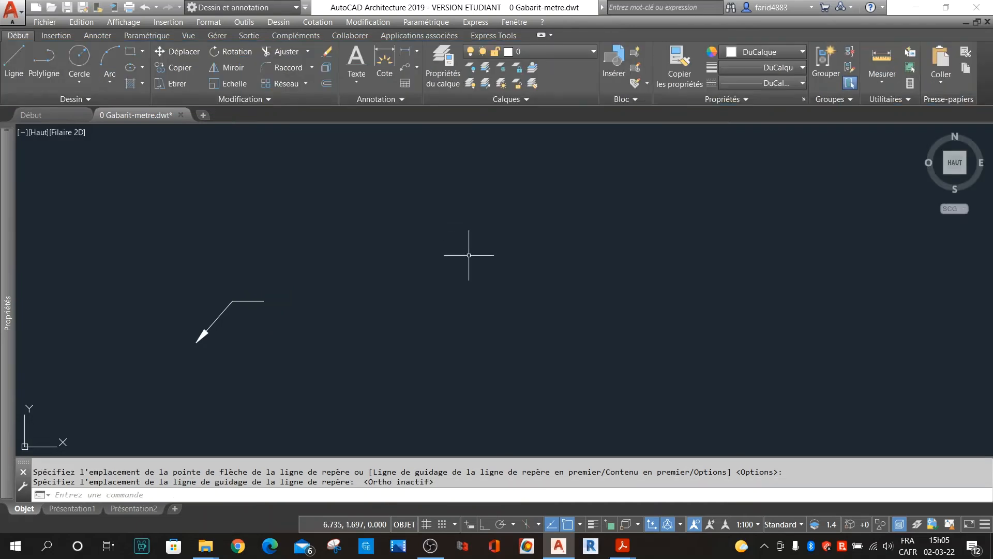
Erase the test multileader drawn in the Standard style.
{"action": "left_click", "coordinate": [340, 237]}
{"action": "left_click", "coordinate": [150, 398]}
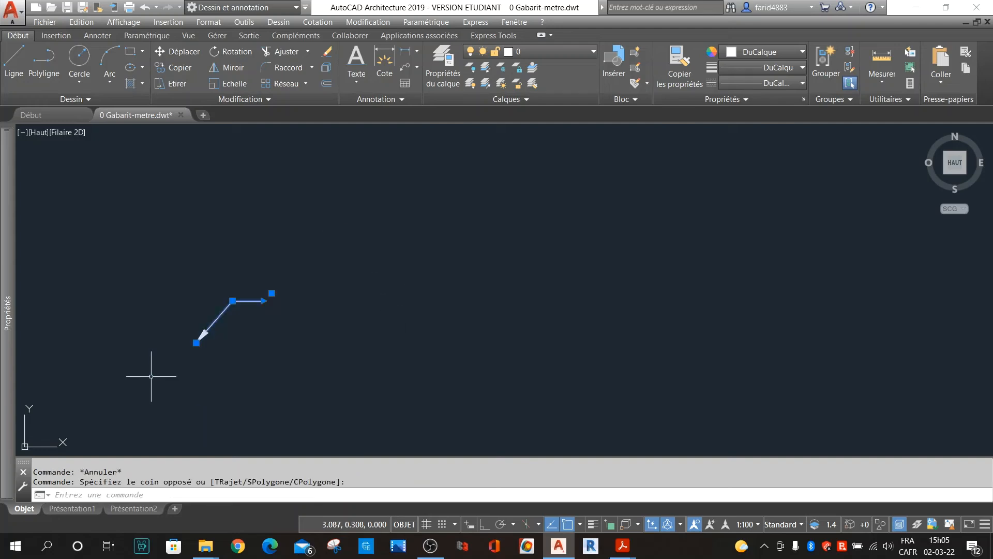
{"action": "key", "text": "Delete"}
Make 100XP the current multileader style.
{"action": "left_click", "coordinate": [396, 99]}
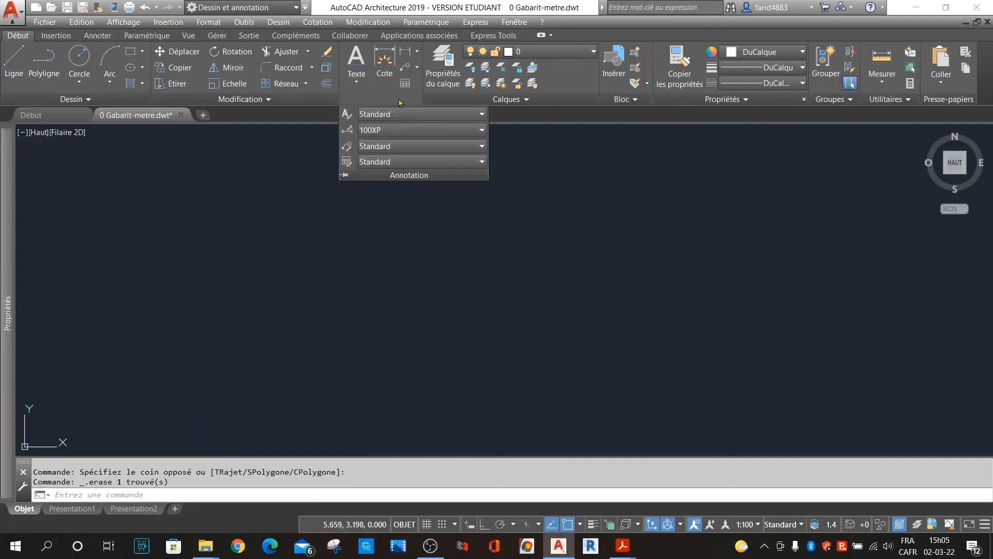
{"action": "left_click", "coordinate": [394, 146]}
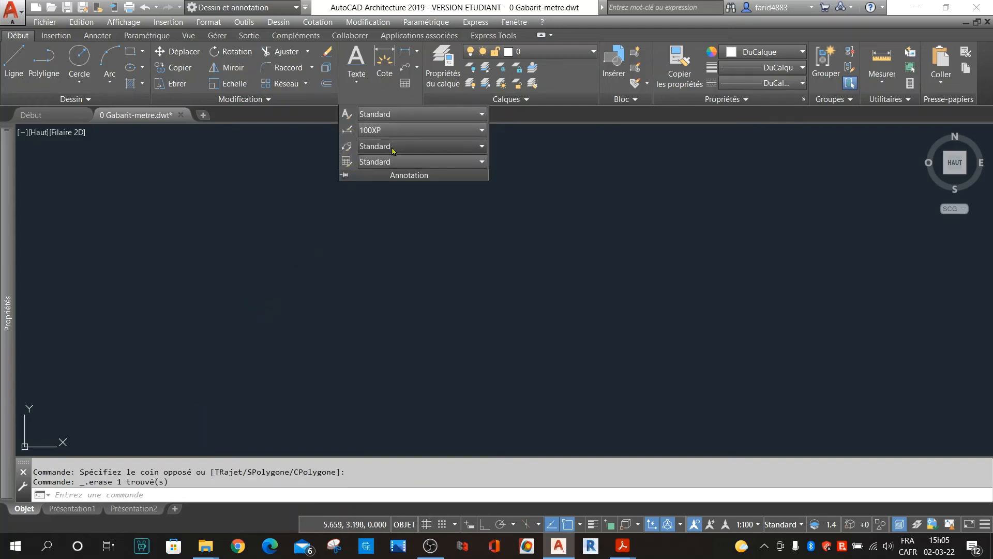
{"action": "scroll", "coordinate": [416, 270], "scroll_direction": "down", "scroll_amount": 1}
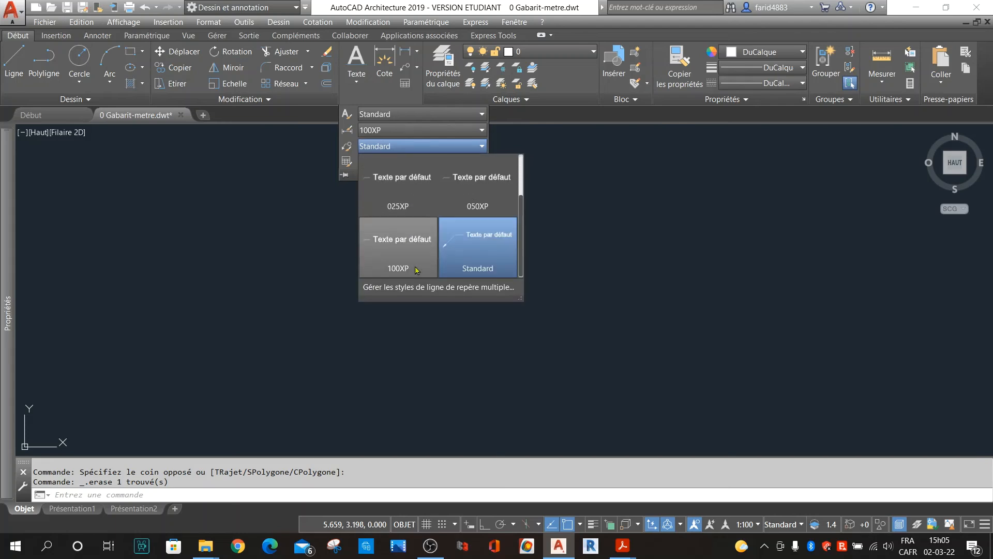
{"action": "left_click", "coordinate": [400, 261]}
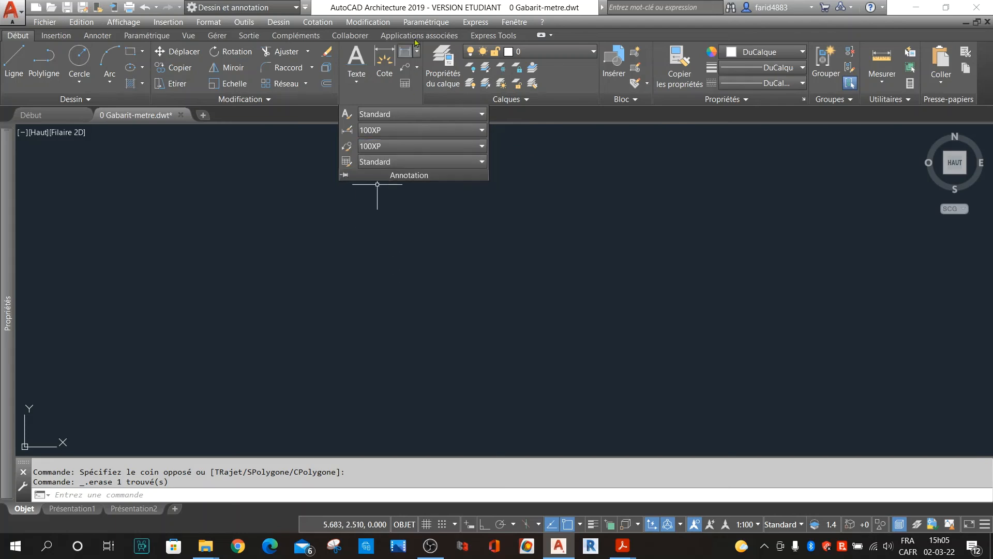
Place a test multileader without text in the 100XP style, its landing starting at about 4.33, 1.18.
{"action": "left_click", "coordinate": [405, 67]}
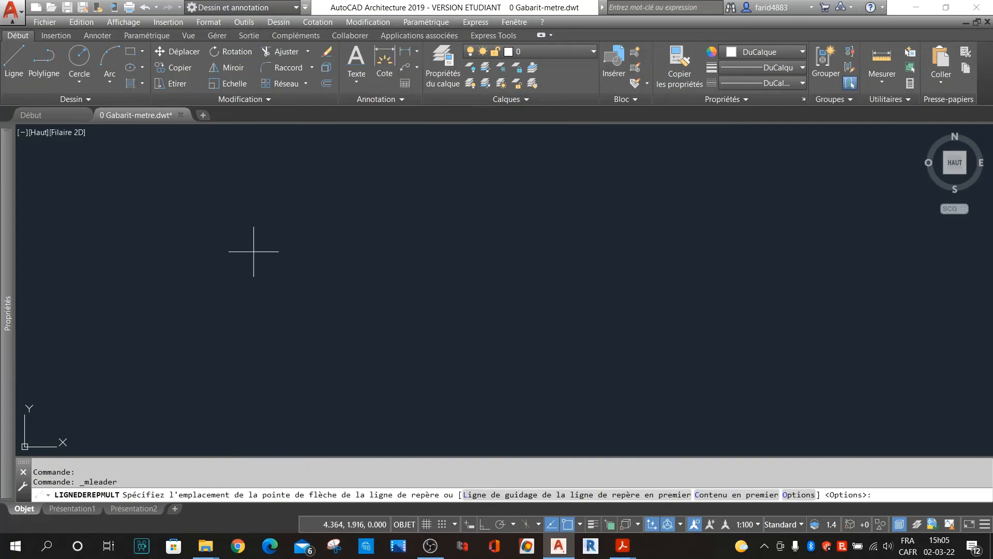
{"action": "left_click", "coordinate": [202, 370]}
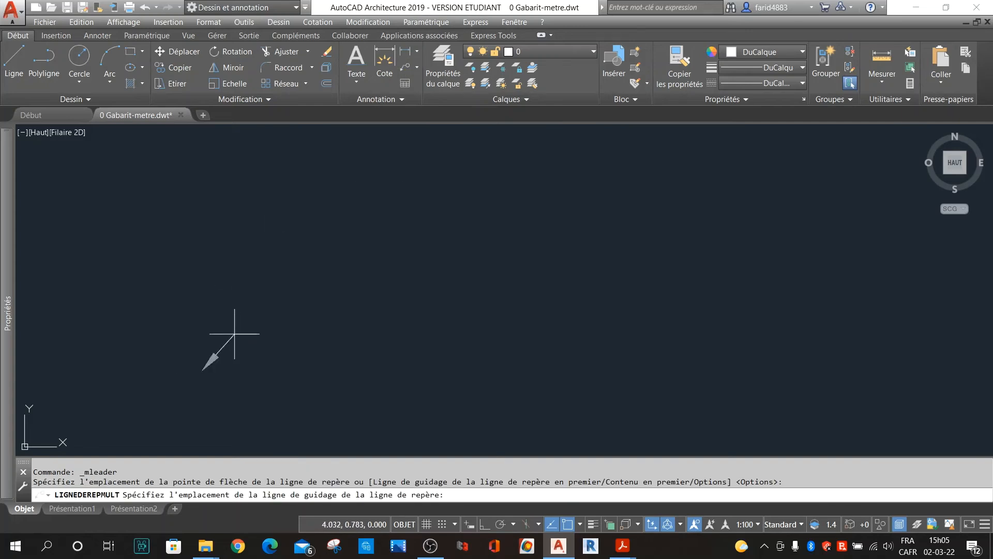
{"action": "left_click", "coordinate": [258, 300]}
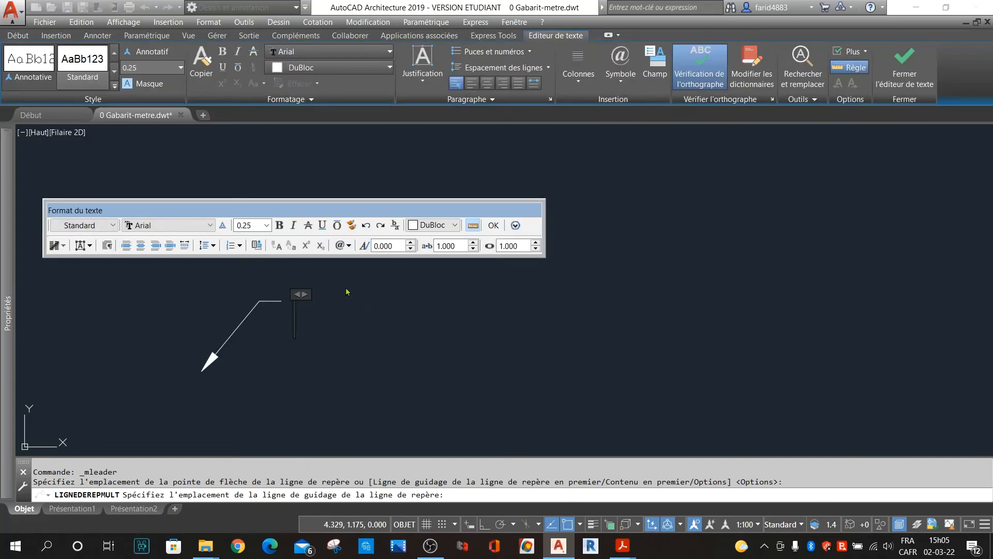
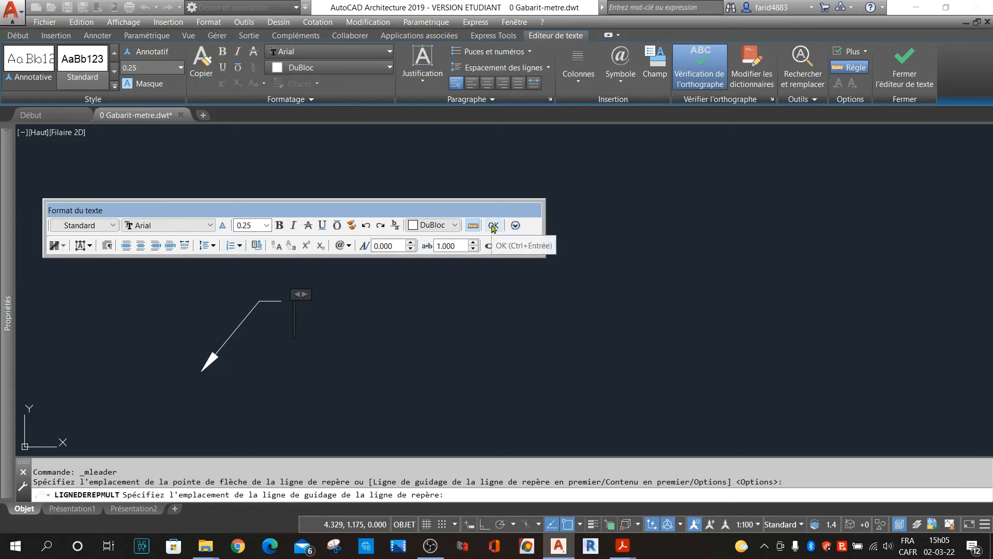
{"action": "left_click", "coordinate": [492, 228]}
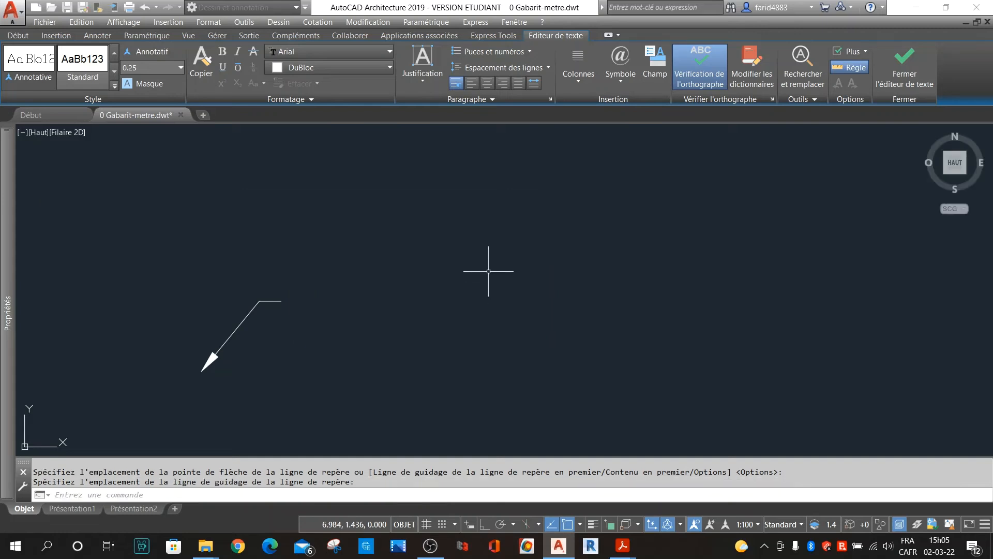
Erase the test multileader drawn in the 100XP style.
{"action": "left_click", "coordinate": [328, 277]}
{"action": "left_click", "coordinate": [196, 383]}
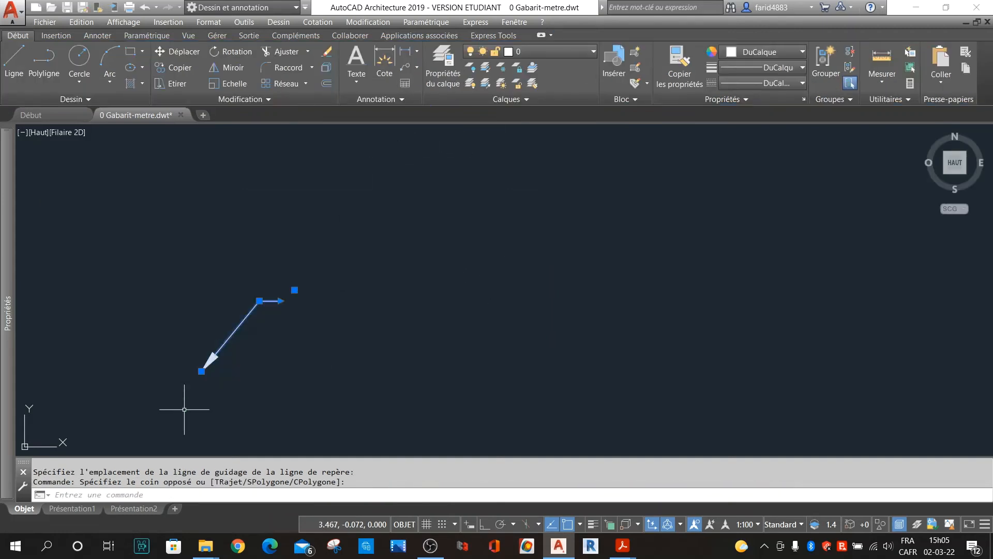
{"action": "key", "text": "Delete"}
Examine the scale settings in the leader structure of the 100XP multileader style.
{"action": "left_click", "coordinate": [378, 99]}
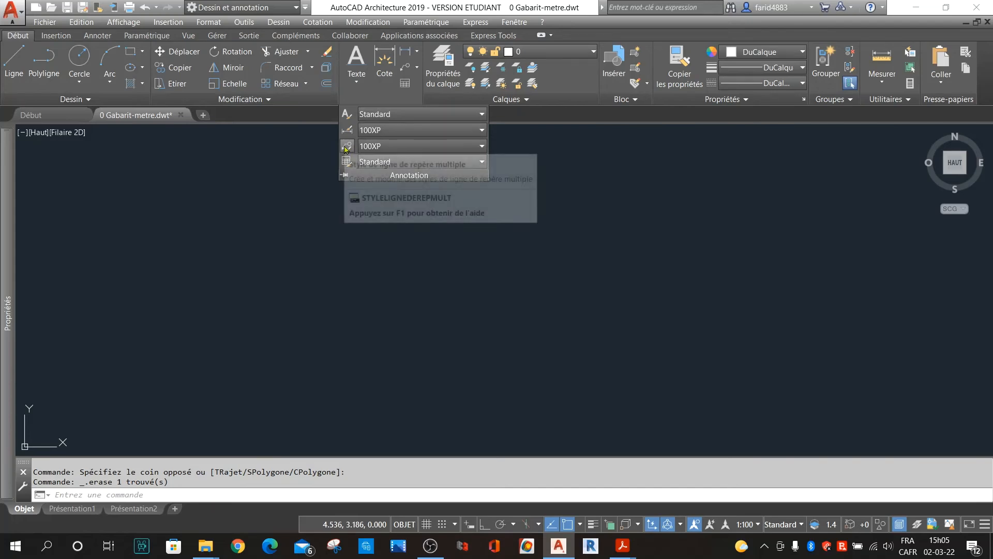
{"action": "left_click", "coordinate": [346, 147]}
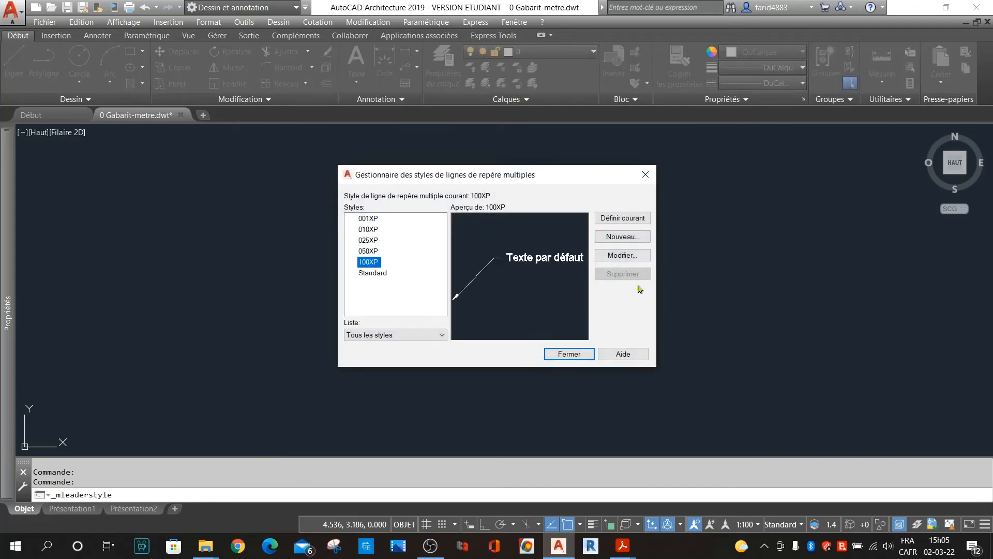
{"action": "left_click", "coordinate": [622, 255]}
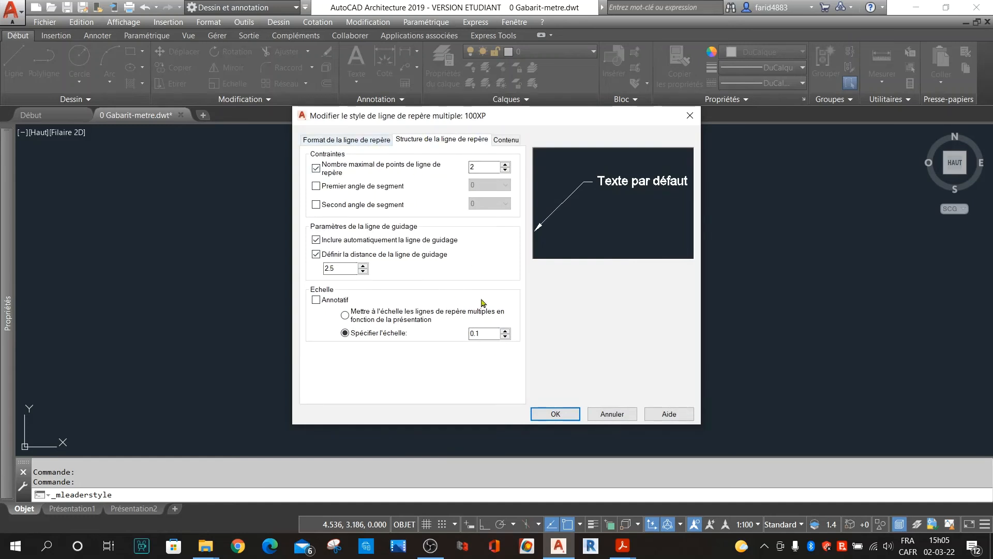
{"action": "left_click", "coordinate": [486, 333]}
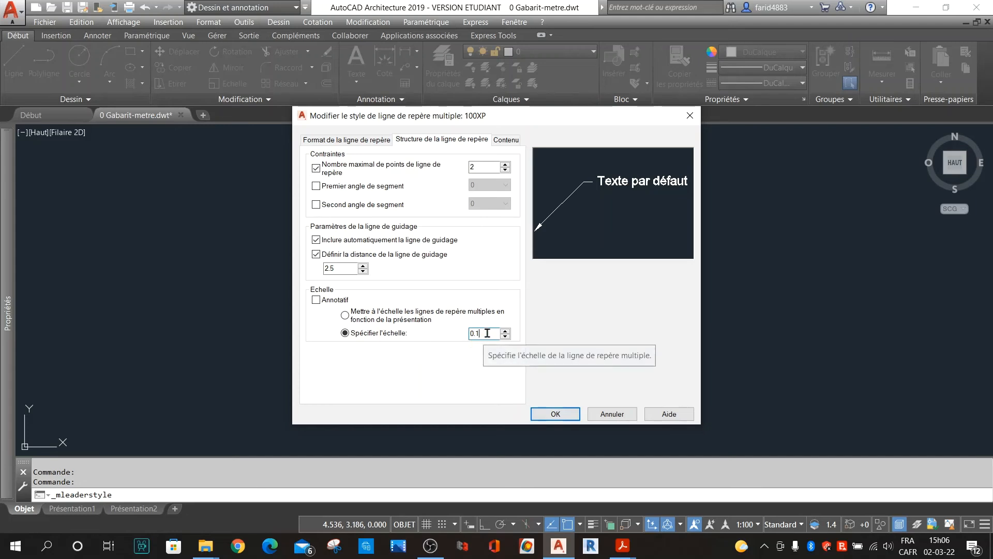
{"action": "left_click", "coordinate": [558, 416]}
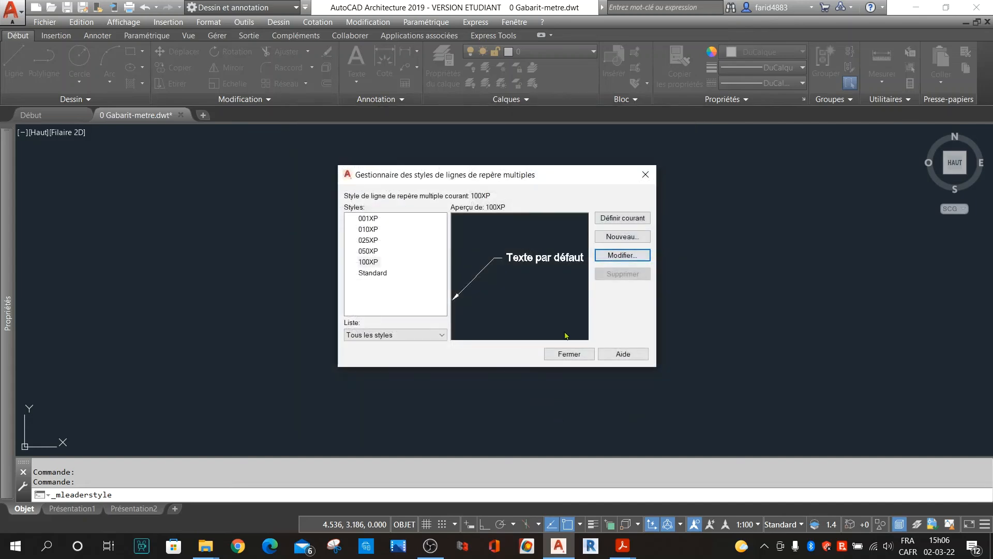
{"action": "left_click", "coordinate": [569, 354]}
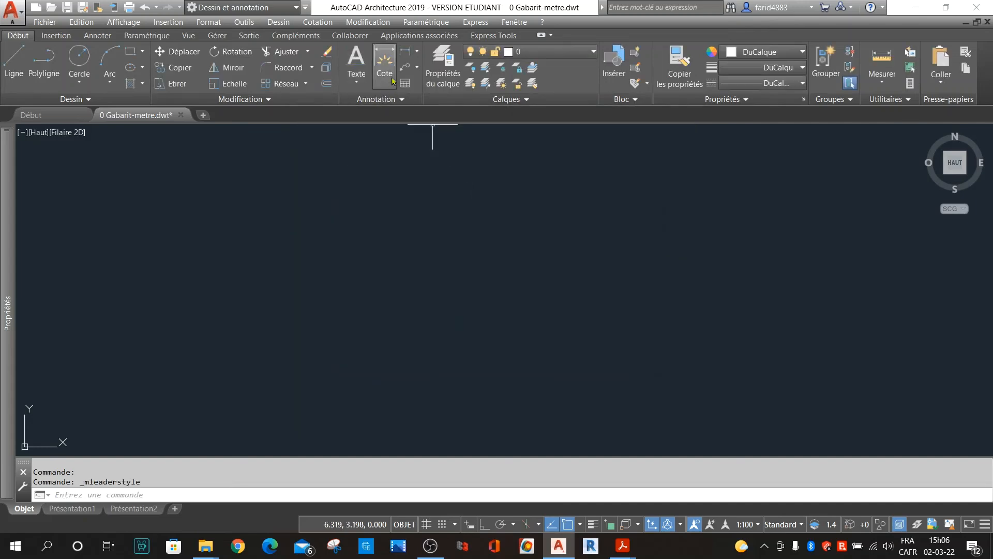
Place a test multileader reading "100" in the 100XP style, its landing starting at about 4.61, 1.43.
{"action": "left_click", "coordinate": [405, 68]}
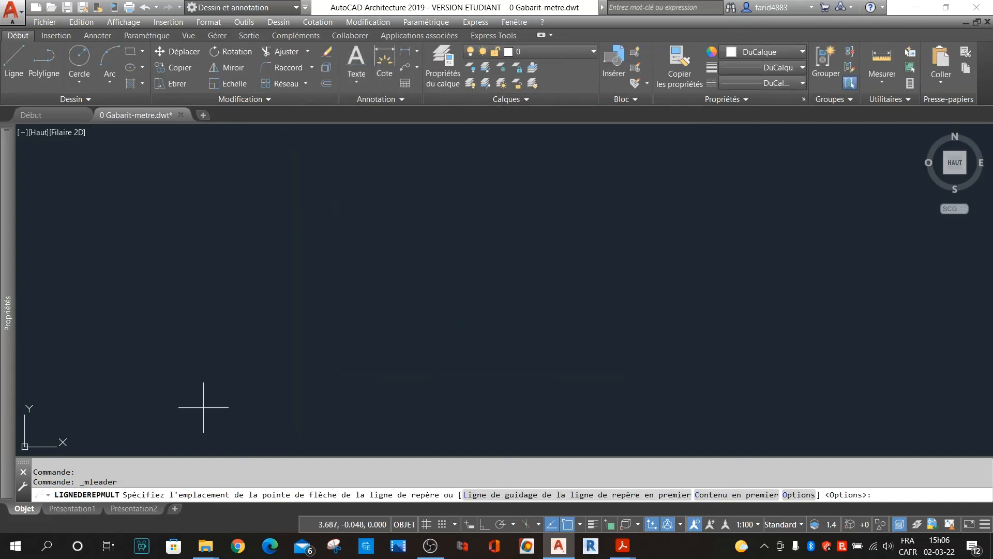
{"action": "left_click", "coordinate": [213, 367]}
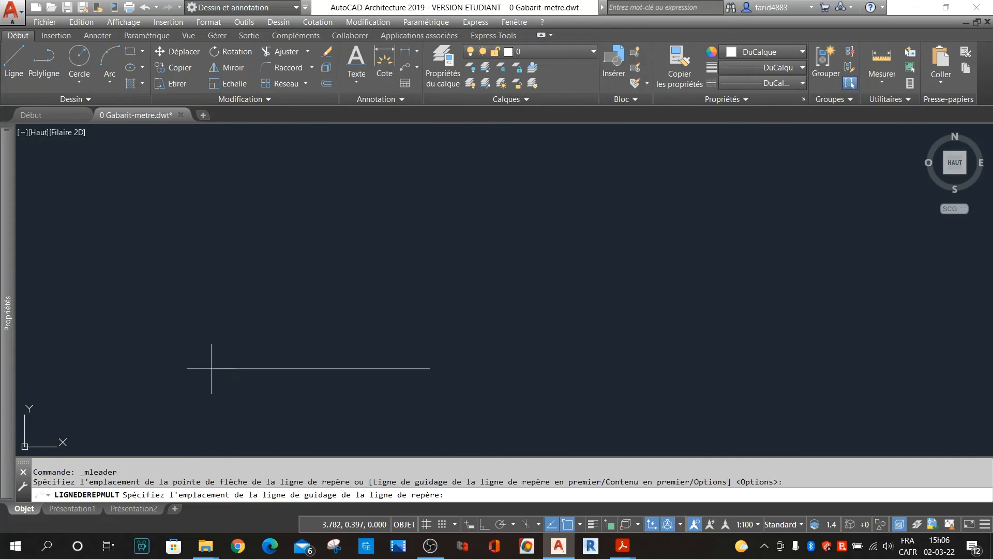
{"action": "left_click", "coordinate": [283, 278]}
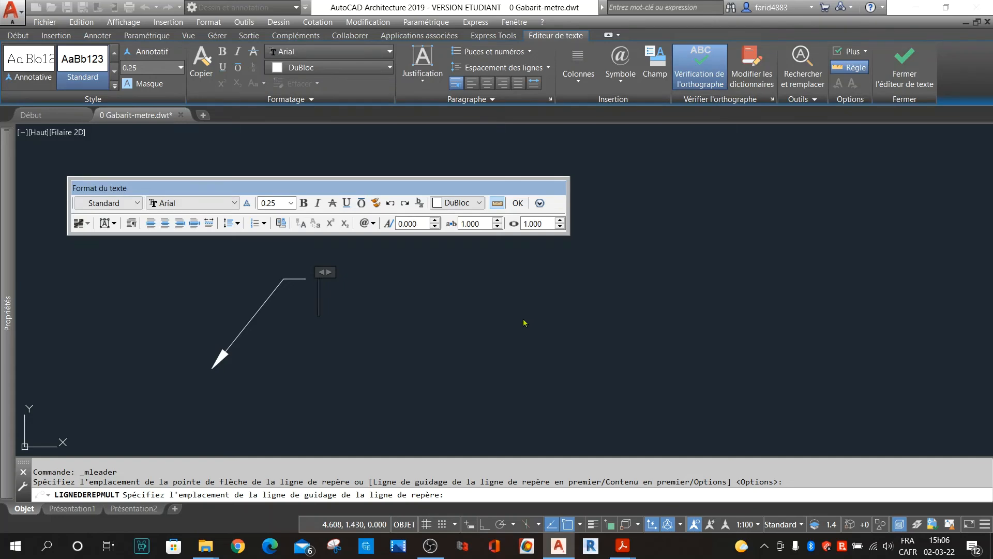
{"action": "type", "text": "100"}
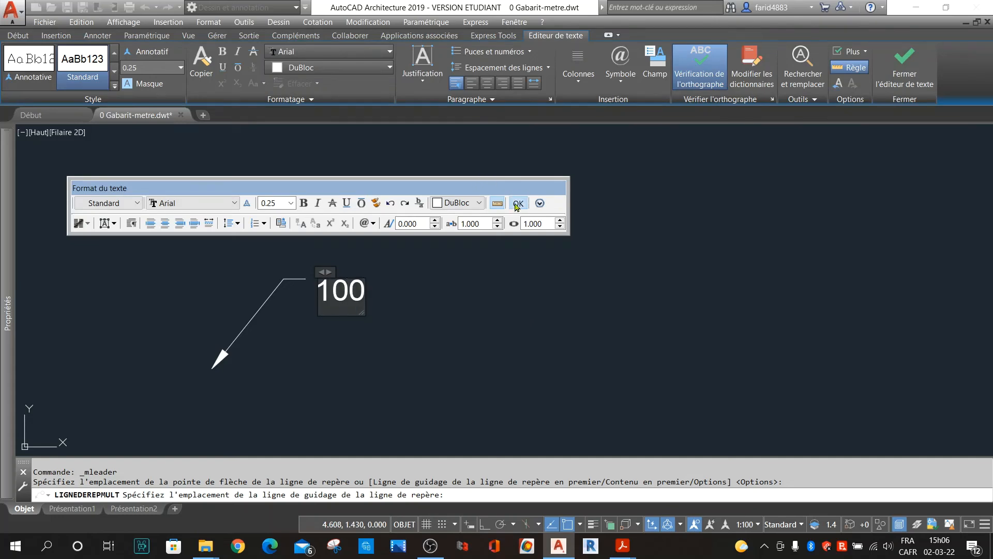
{"action": "left_click", "coordinate": [517, 203]}
{"action": "scroll", "coordinate": [326, 255], "scroll_direction": "down", "scroll_amount": 5}
{"action": "scroll", "coordinate": [388, 260], "scroll_direction": "up", "scroll_amount": 3}
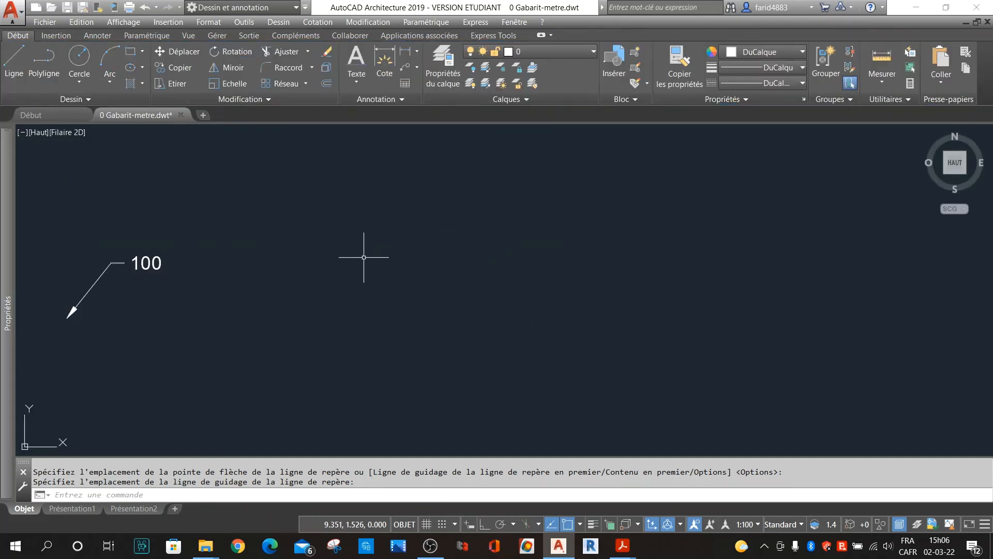
{"action": "left_click", "coordinate": [406, 67]}
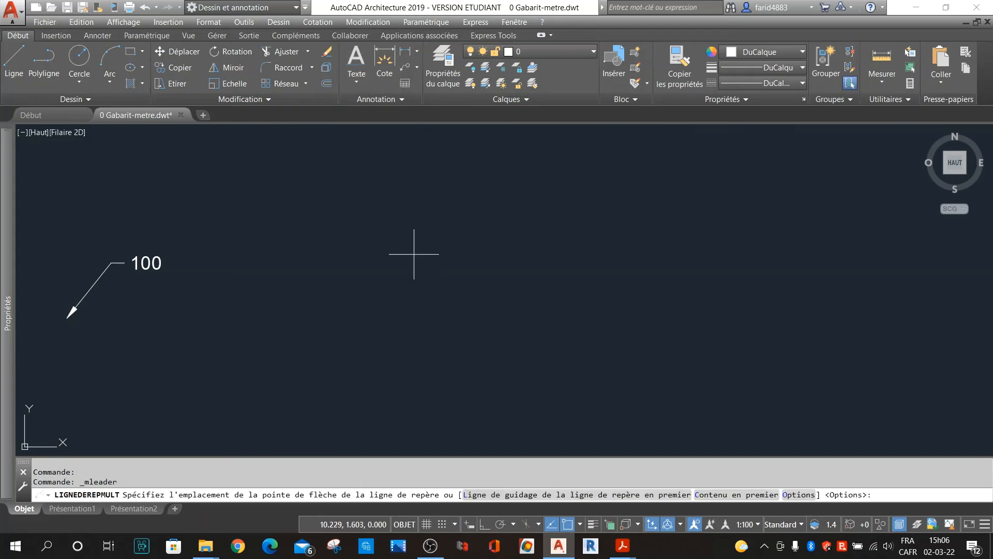
{"action": "left_click", "coordinate": [554, 292]}
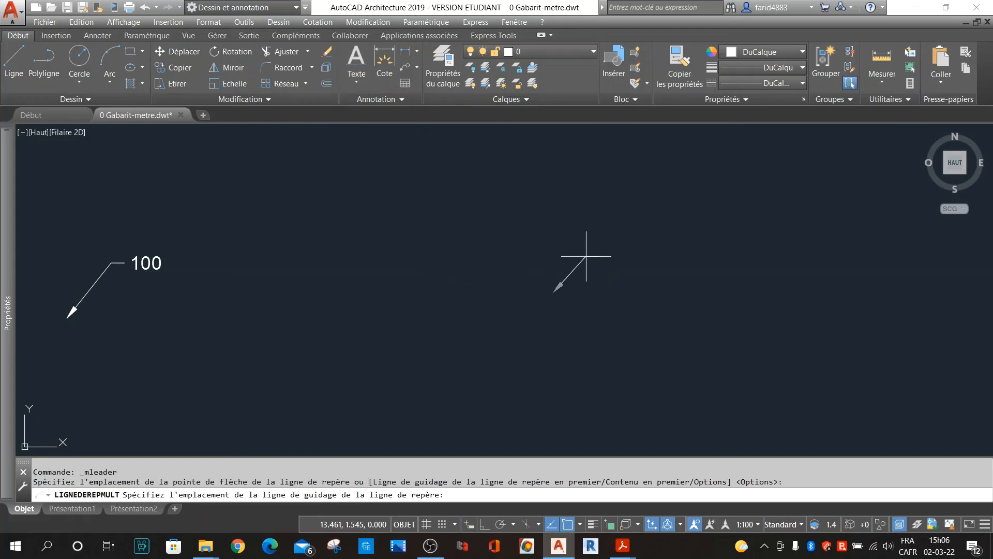
{"action": "left_click", "coordinate": [587, 253]}
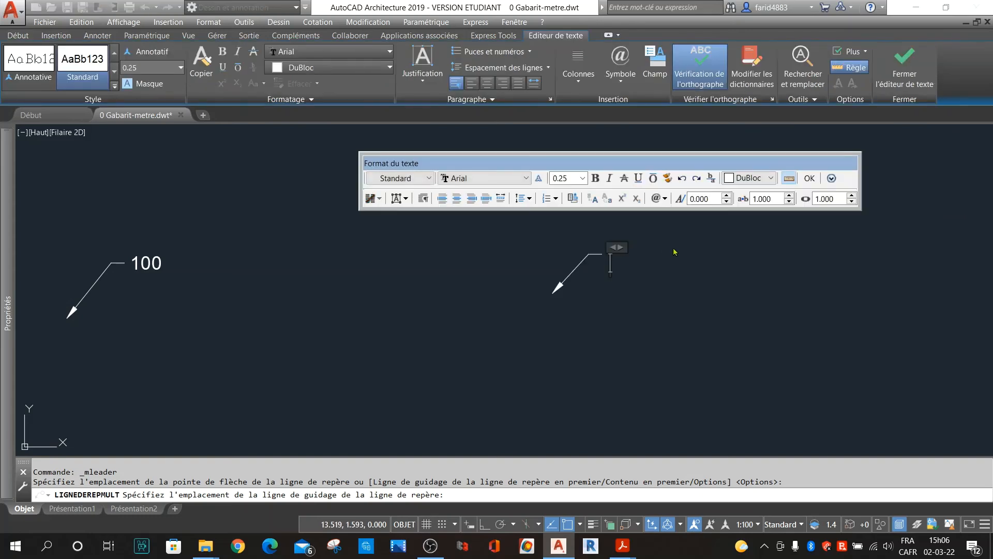
{"action": "type", "text": "50"}
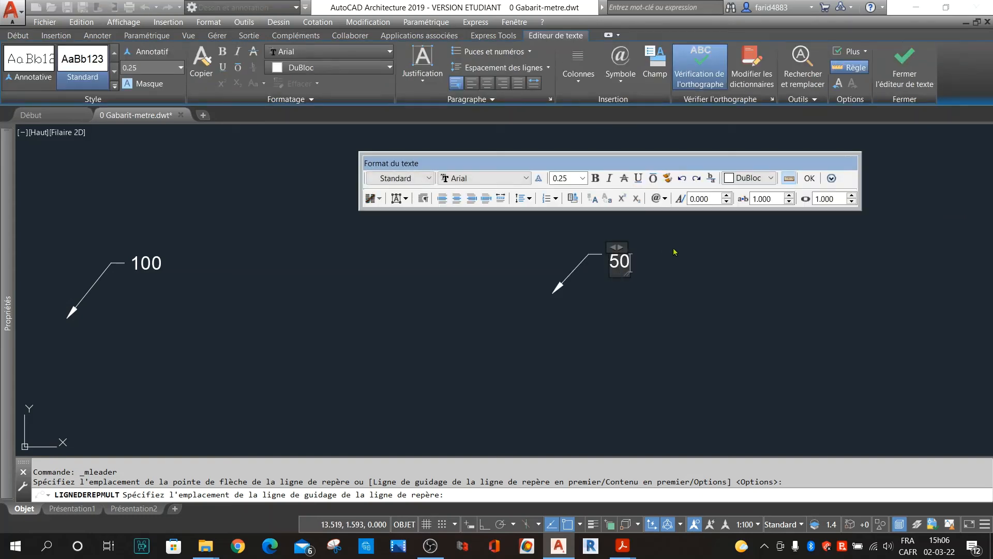
{"action": "key", "text": "Escape"}
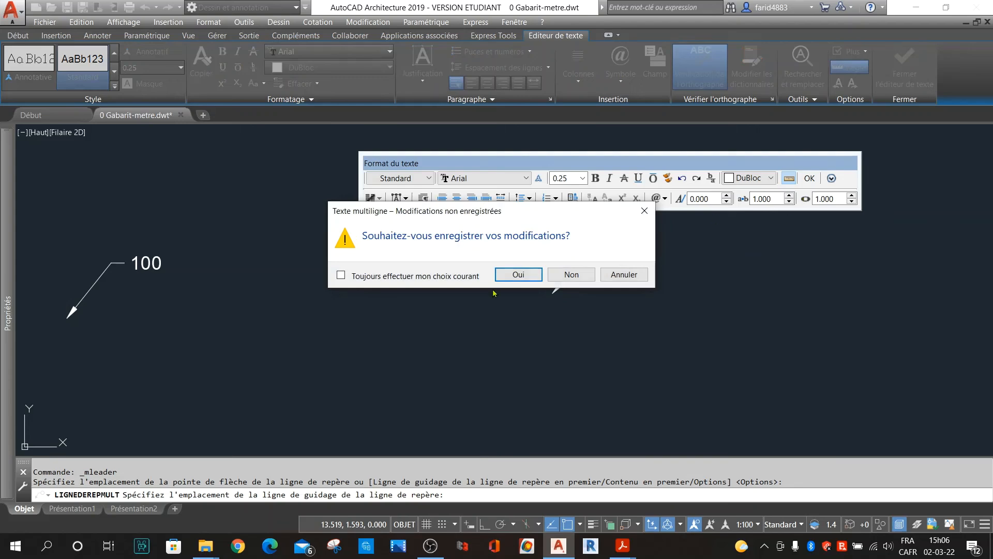
{"action": "left_click", "coordinate": [565, 275]}
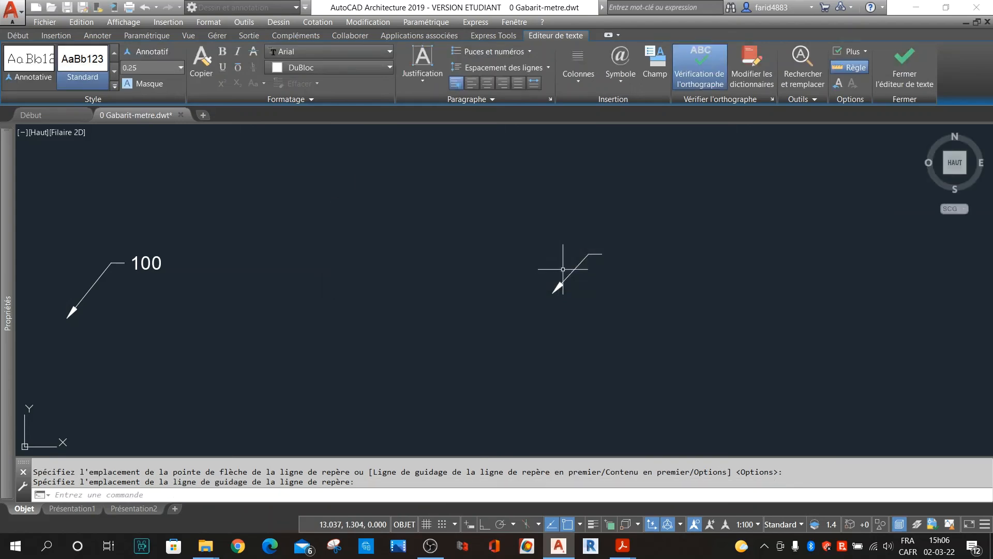
{"action": "left_click", "coordinate": [652, 231]}
{"action": "left_click", "coordinate": [523, 322]}
{"action": "key", "text": "Delete"}
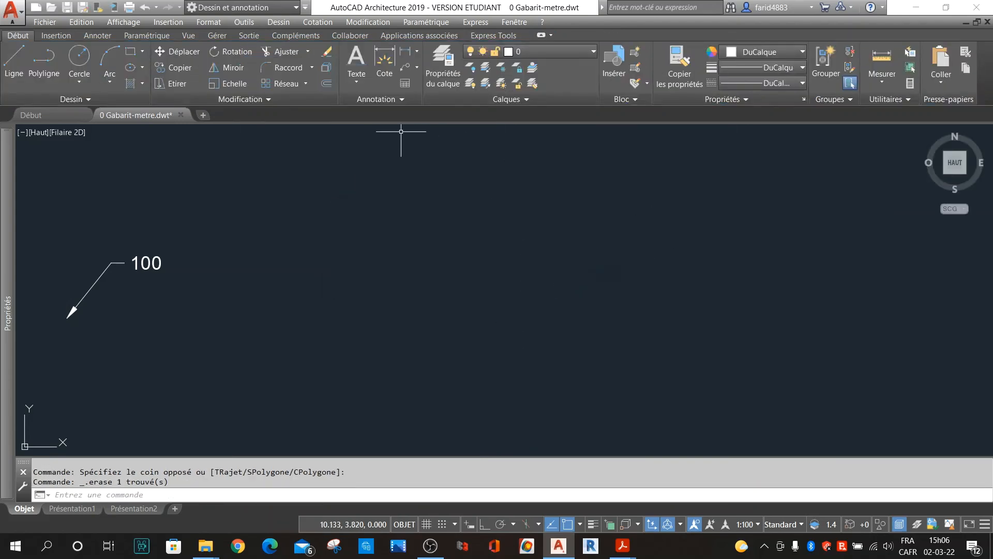
Make 050XP the current multileader style.
{"action": "left_click", "coordinate": [399, 99]}
{"action": "left_click", "coordinate": [406, 146]}
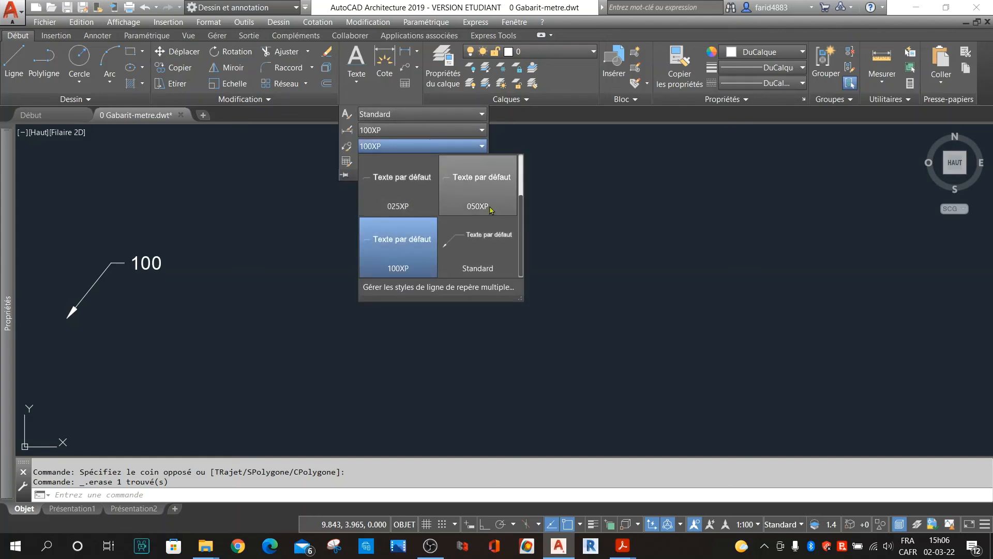
{"action": "left_click", "coordinate": [490, 209]}
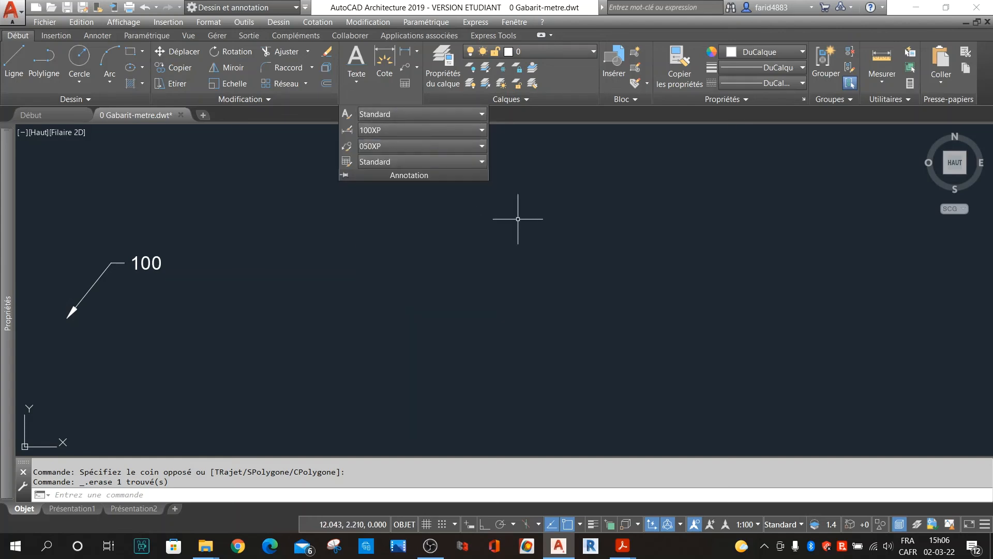
Place a test multileader reading "50" in the 050XP style, its landing starting at about 13.72, 1.01.
{"action": "left_click", "coordinate": [405, 69]}
{"action": "left_click", "coordinate": [586, 301]}
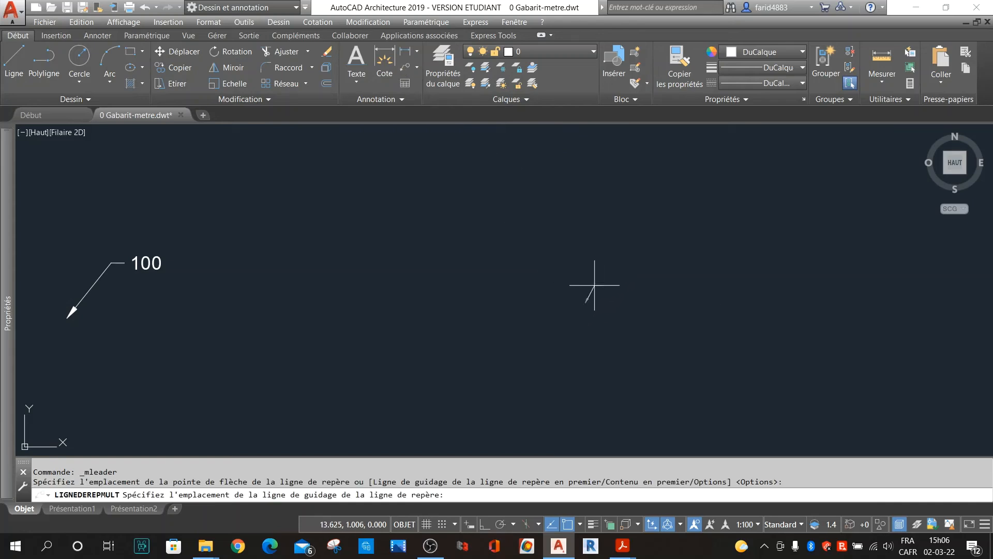
{"action": "scroll", "coordinate": [597, 283], "scroll_direction": "up", "scroll_amount": 10}
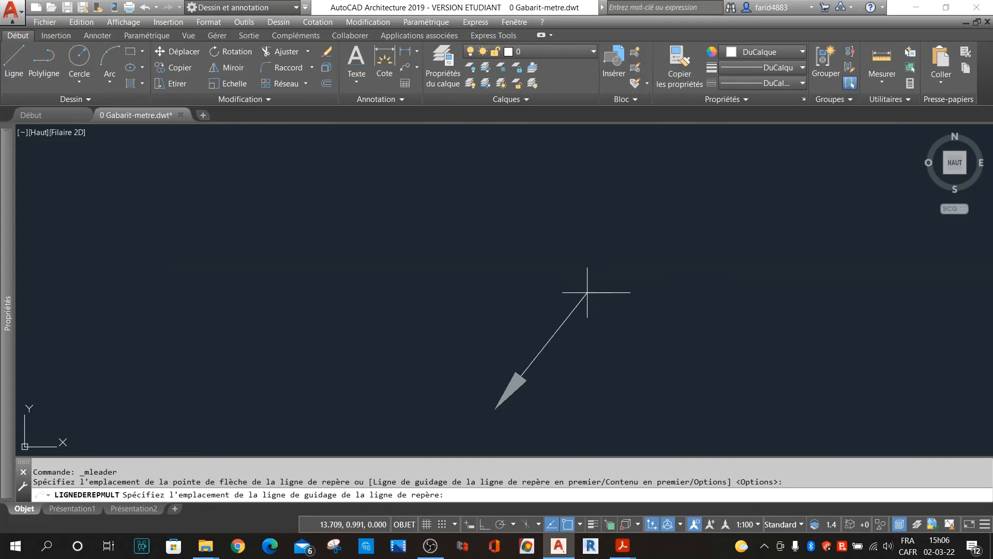
{"action": "left_click", "coordinate": [587, 288]}
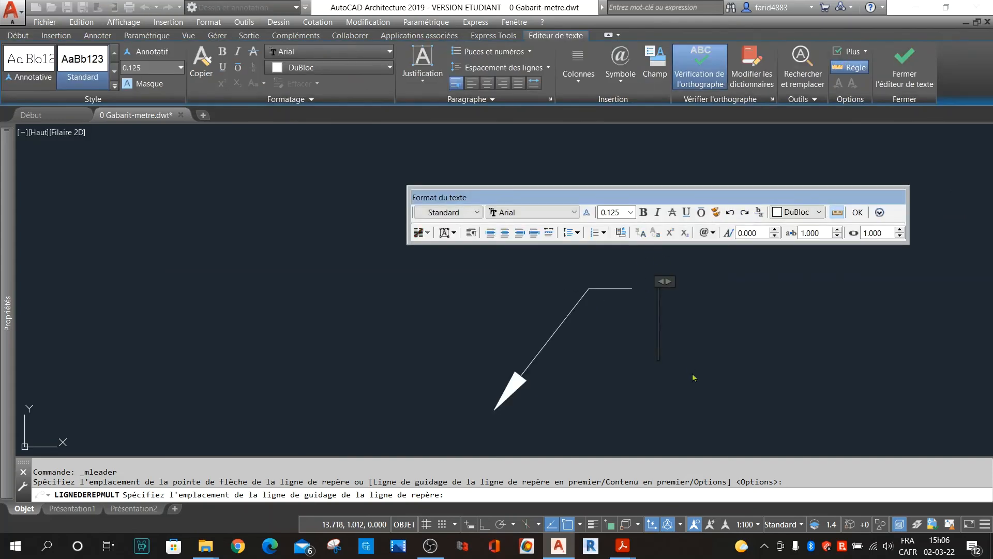
{"action": "type", "text": "50"}
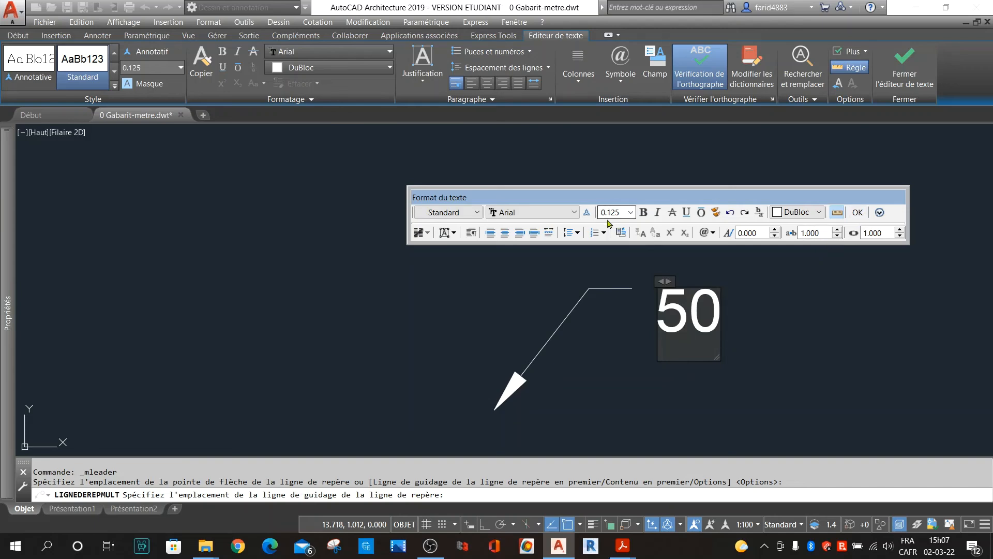
{"action": "left_click", "coordinate": [857, 213]}
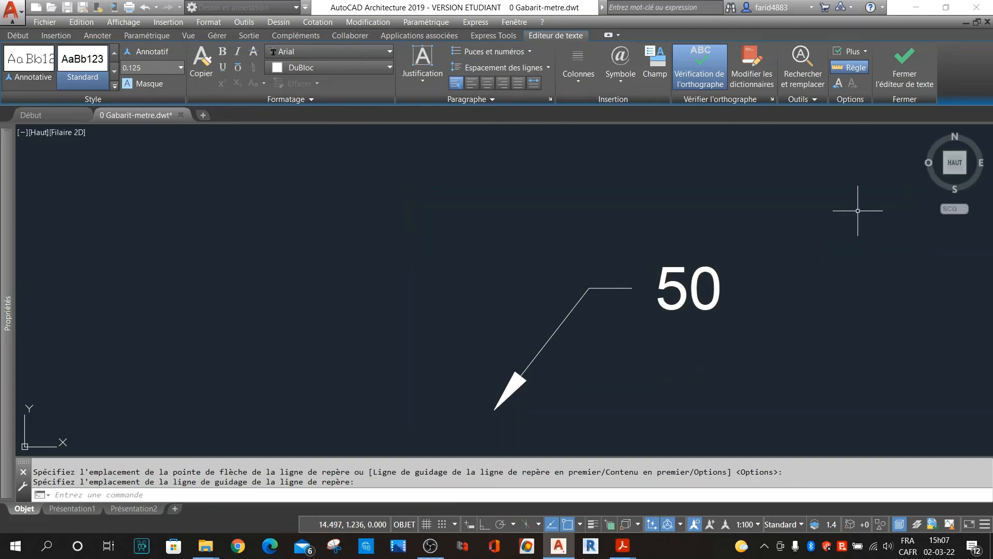
Make 025XP the current multileader style.
{"action": "scroll", "coordinate": [523, 282], "scroll_direction": "down", "scroll_amount": 5}
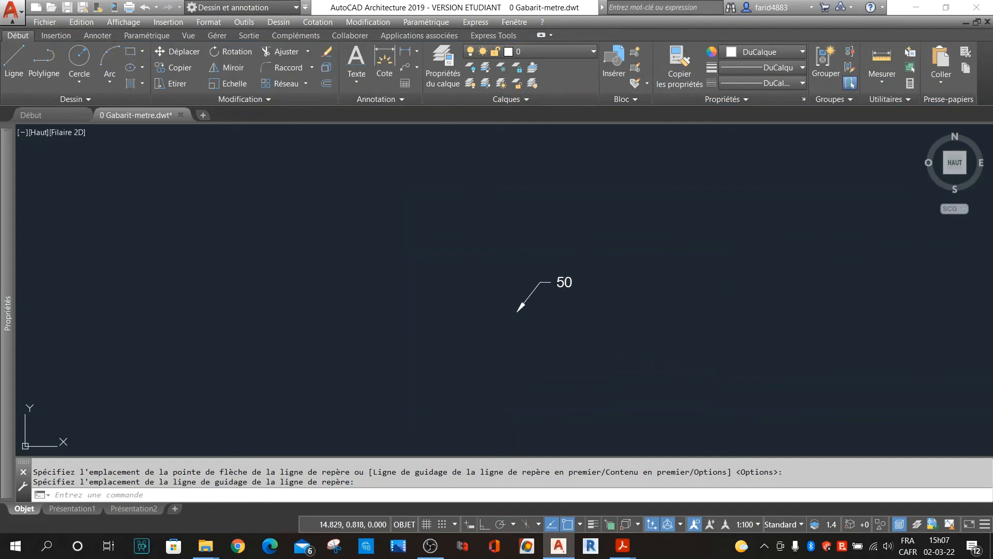
{"action": "scroll", "coordinate": [543, 285], "scroll_direction": "down", "scroll_amount": 2}
{"action": "scroll", "coordinate": [545, 289], "scroll_direction": "up", "scroll_amount": 2}
{"action": "scroll", "coordinate": [482, 277], "scroll_direction": "down", "scroll_amount": 3}
{"action": "scroll", "coordinate": [511, 288], "scroll_direction": "up", "scroll_amount": 2}
{"action": "scroll", "coordinate": [512, 280], "scroll_direction": "up", "scroll_amount": 2}
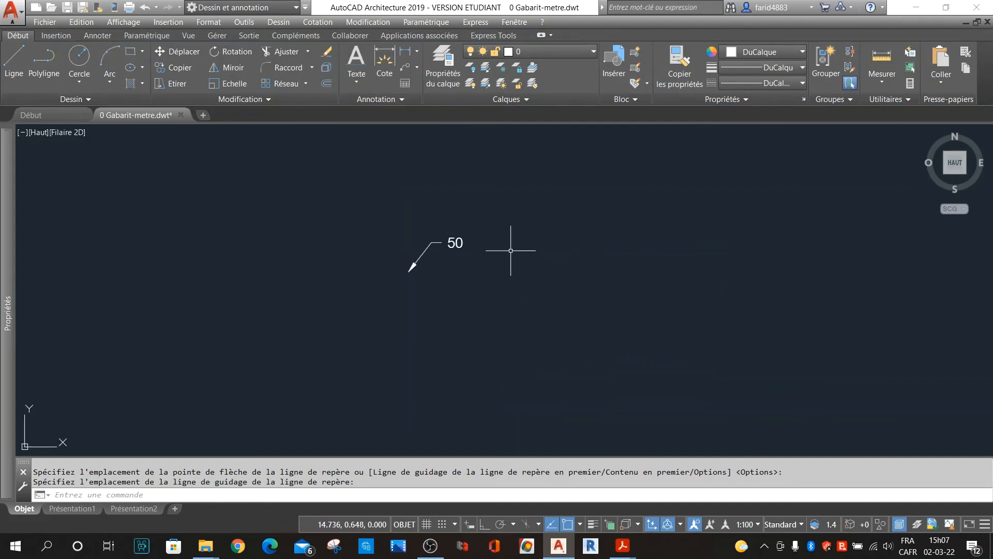
{"action": "middle_click_drag", "start_coordinate": [593, 237], "coordinate": [305, 275]}
{"action": "left_click", "coordinate": [403, 69]}
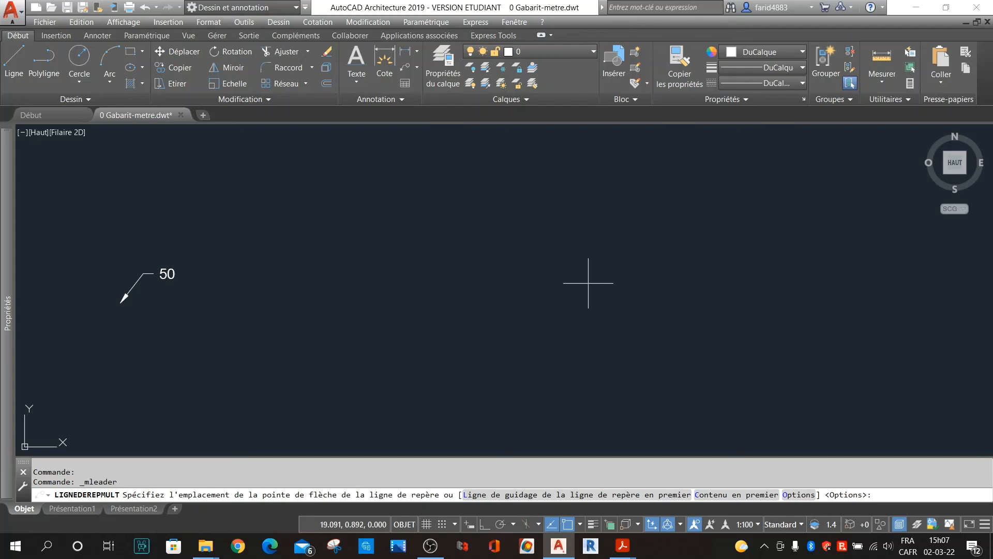
{"action": "key", "text": "Escape"}
{"action": "left_click", "coordinate": [398, 99]}
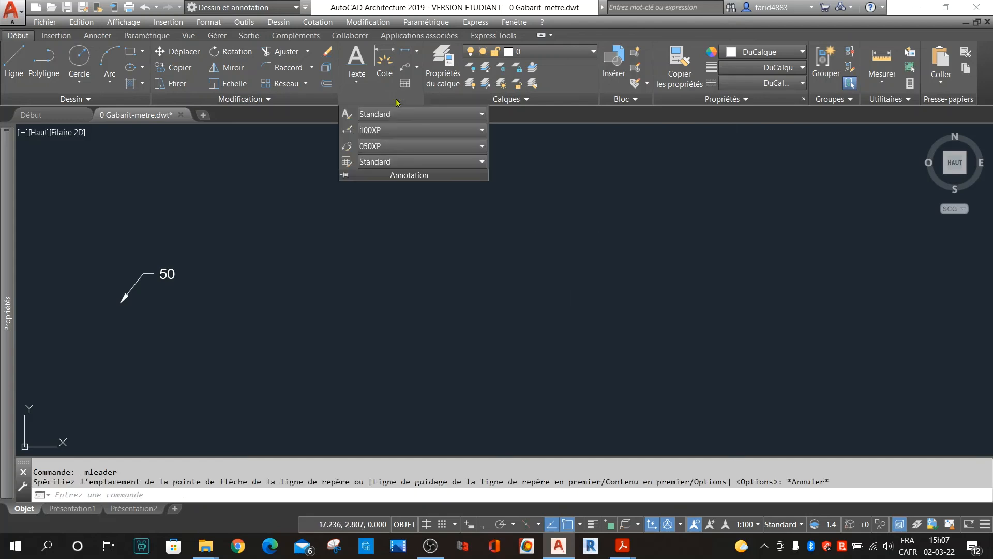
{"action": "left_click", "coordinate": [397, 147]}
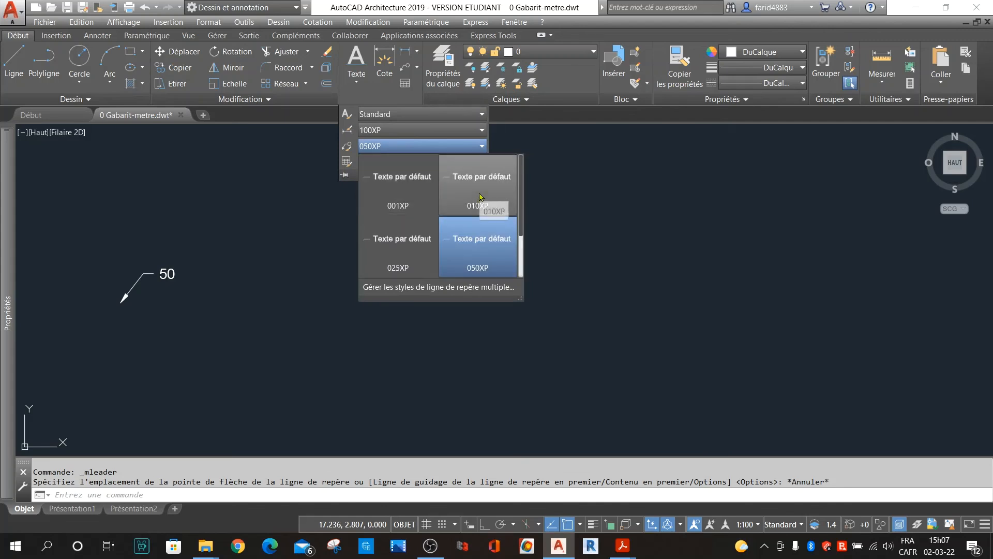
{"action": "left_click", "coordinate": [405, 250]}
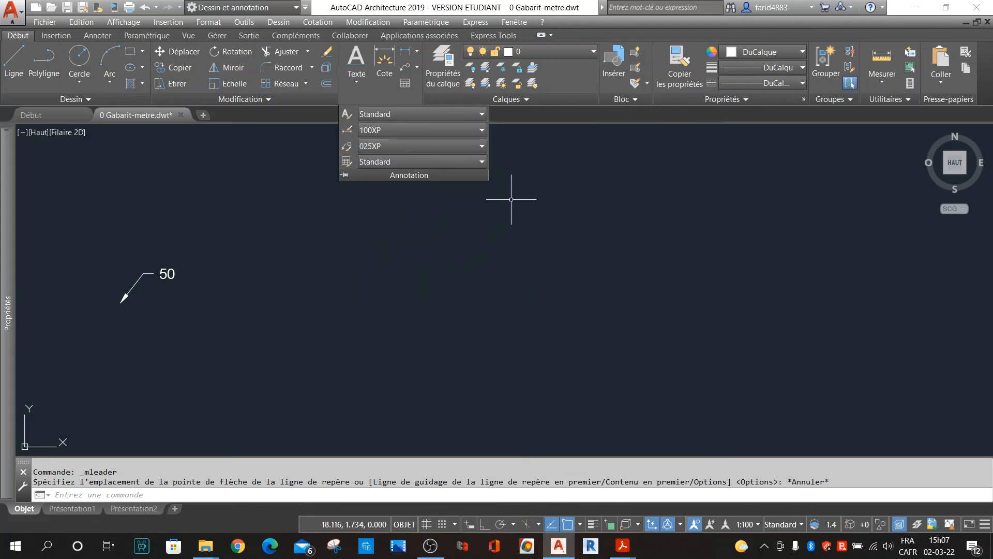
Place a test multileader reading "25" in the 025XP style, its landing starting at about 19.60, 0.88.
{"action": "left_click", "coordinate": [404, 68]}
{"action": "left_click", "coordinate": [619, 296]}
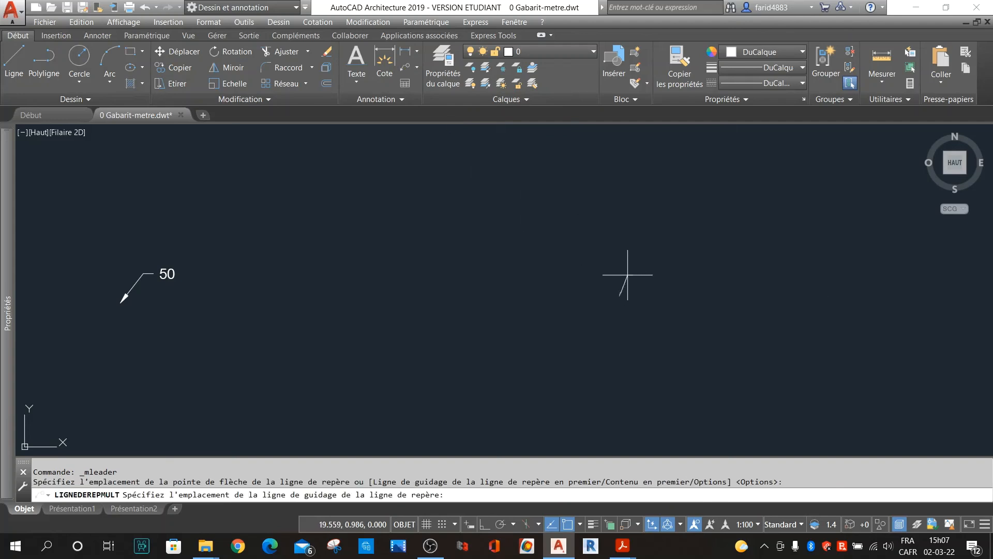
{"action": "scroll", "coordinate": [627, 279], "scroll_direction": "up", "scroll_amount": 6}
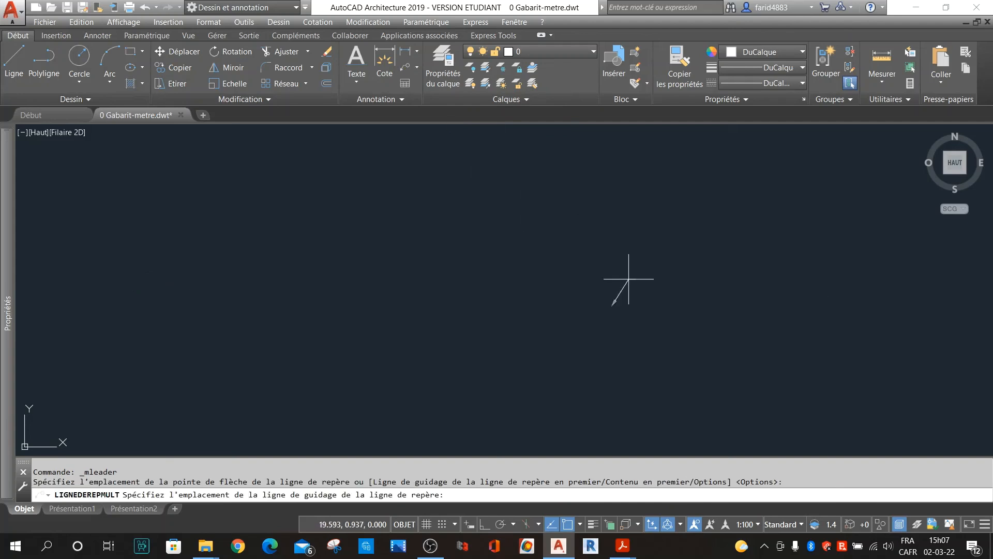
{"action": "left_click", "coordinate": [621, 304]}
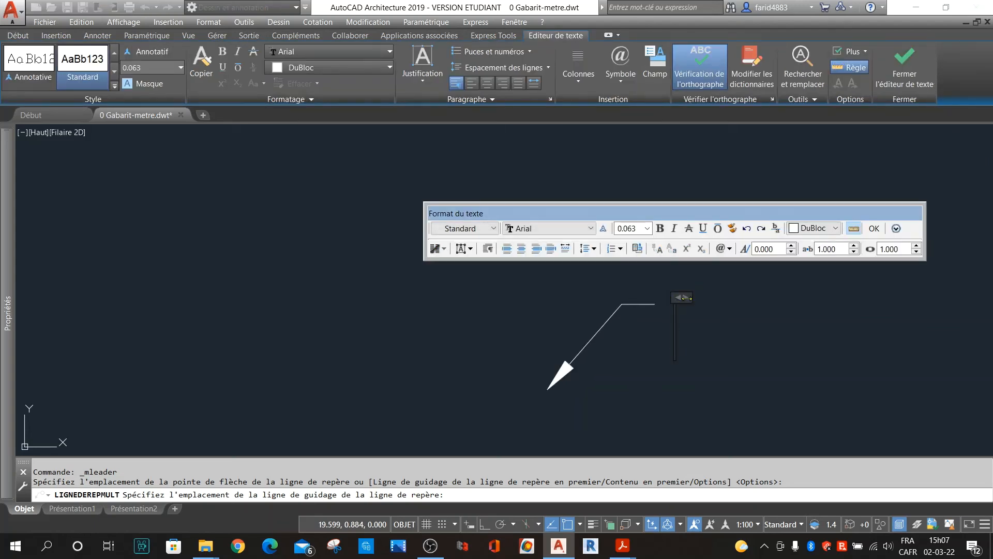
{"action": "type", "text": "25"}
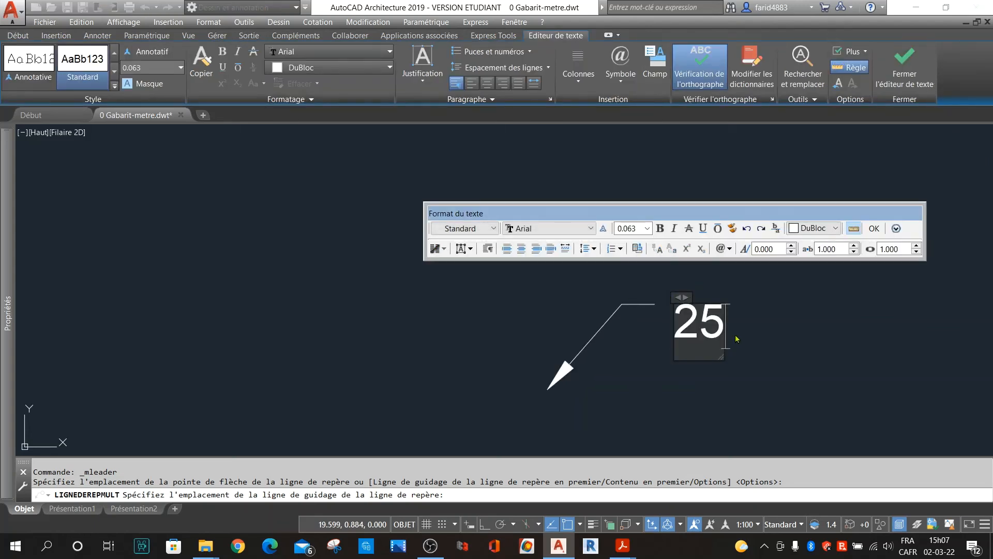
{"action": "left_click", "coordinate": [878, 229]}
{"action": "scroll", "coordinate": [657, 274], "scroll_direction": "down", "scroll_amount": 8}
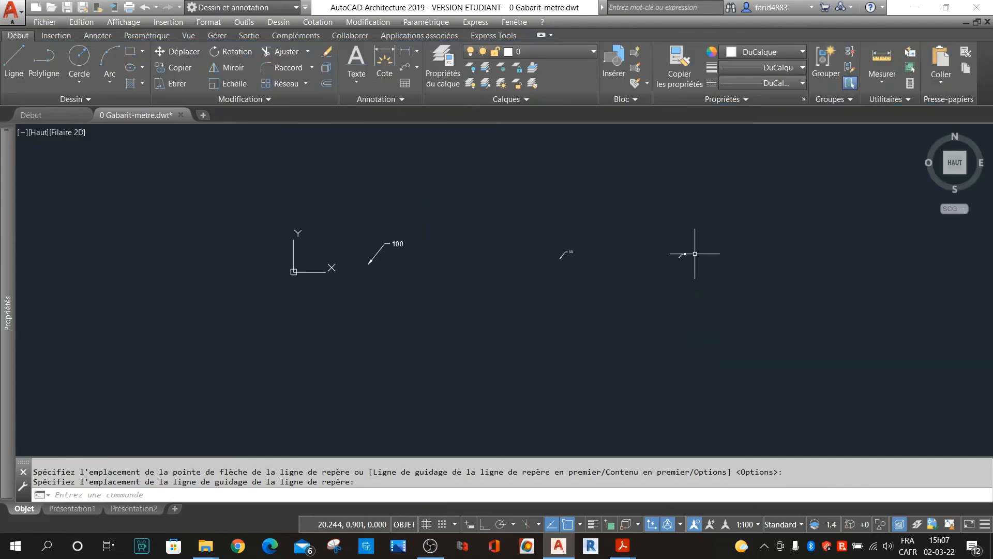
Open the Présentation1 layout and create a rectangular FMULT viewport in the upper-left quarter of the sheet.
{"action": "left_click", "coordinate": [73, 508]}
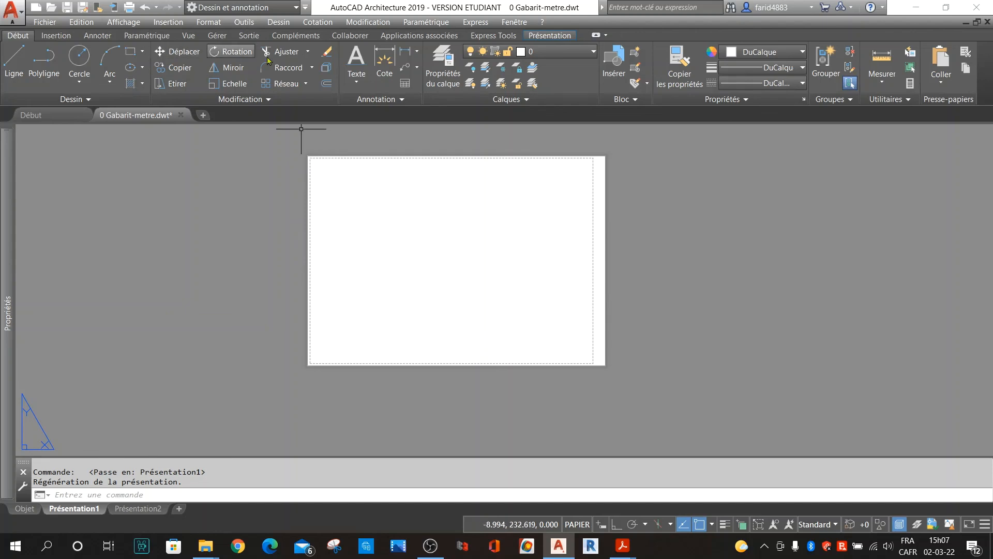
{"action": "left_click", "coordinate": [550, 36]}
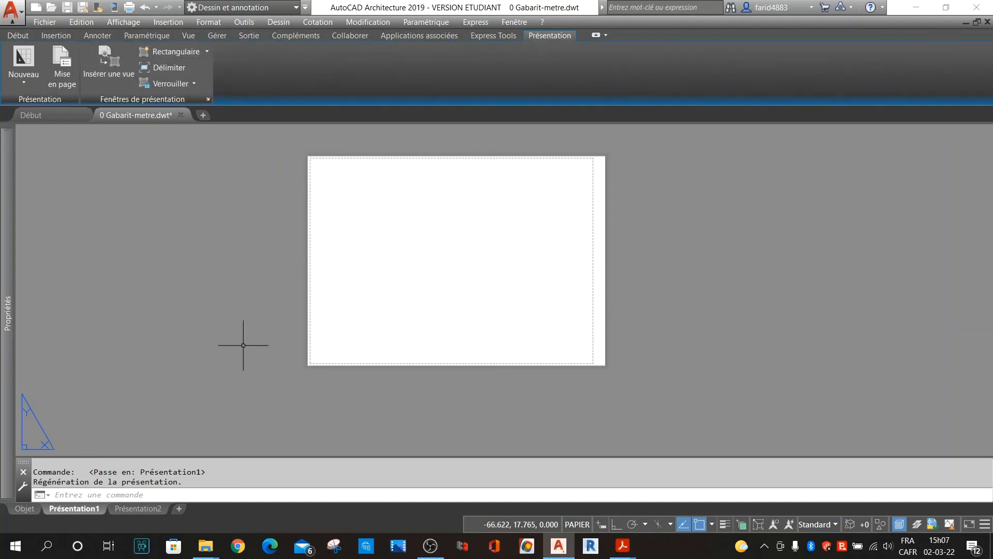
{"action": "type", "text": "FU"}
{"action": "key", "text": "Return"}
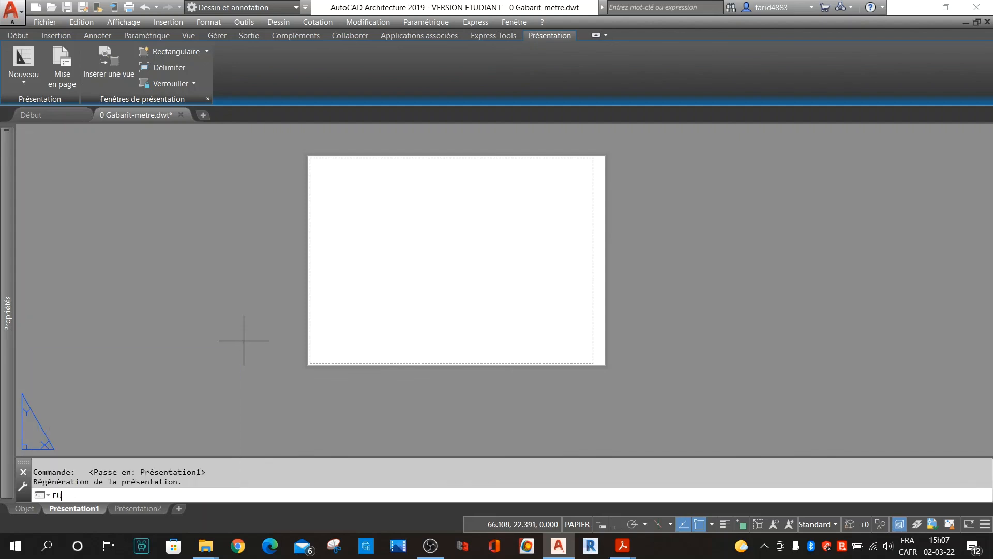
{"action": "left_click", "coordinate": [313, 160]}
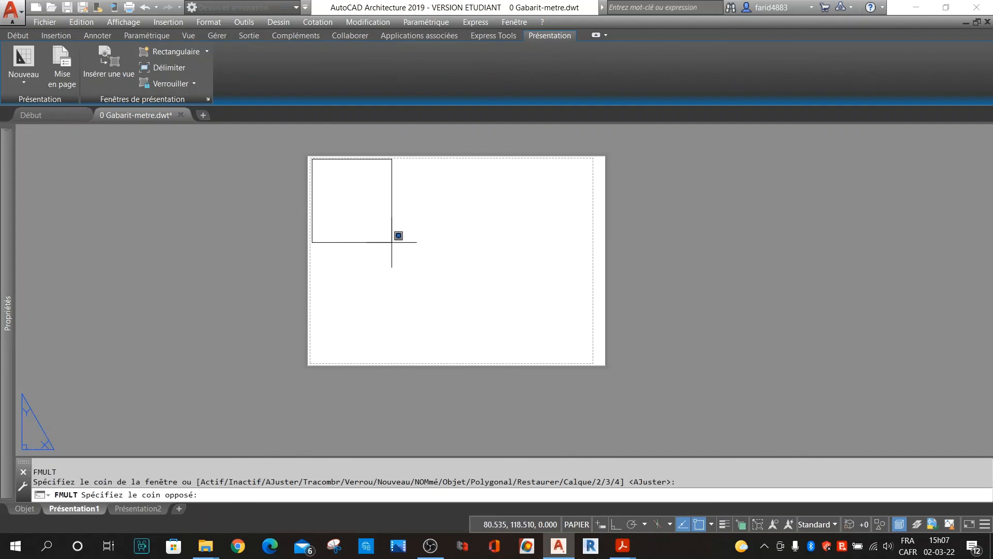
{"action": "left_click", "coordinate": [420, 259]}
Create two more rectangular viewports on the sheet, one below the first and one beside it with its lower-right corner at about 240, 105.
{"action": "key", "text": "Return"}
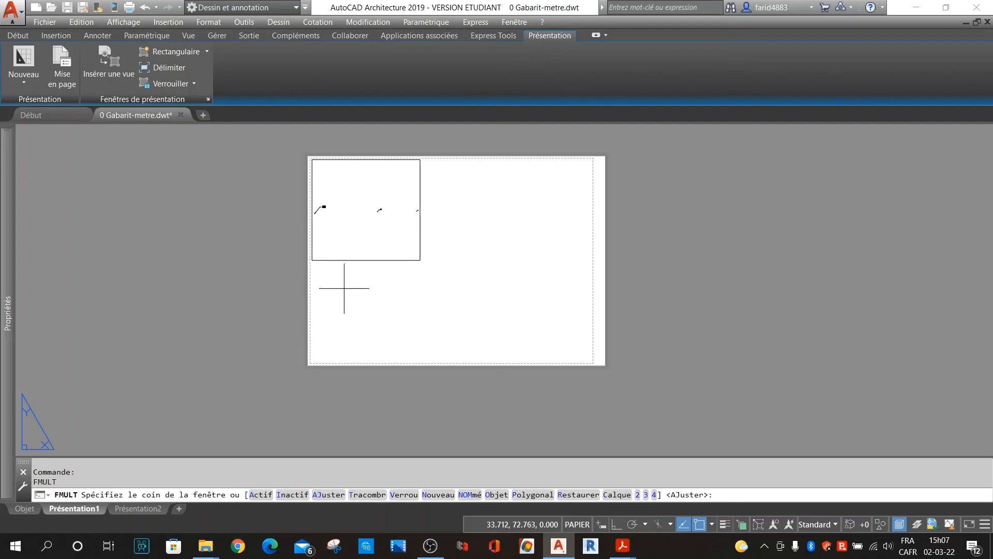
{"action": "left_click", "coordinate": [314, 269]}
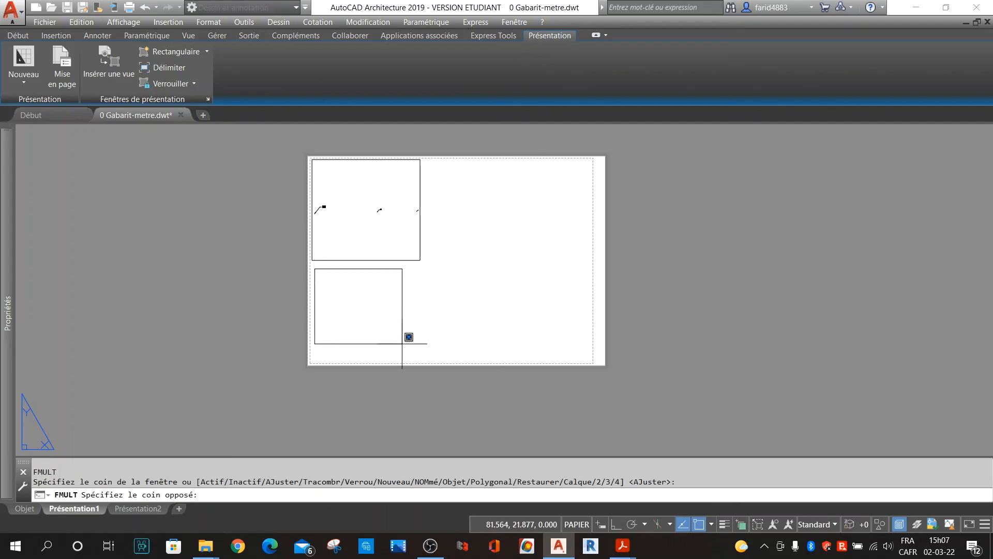
{"action": "left_click", "coordinate": [433, 363]}
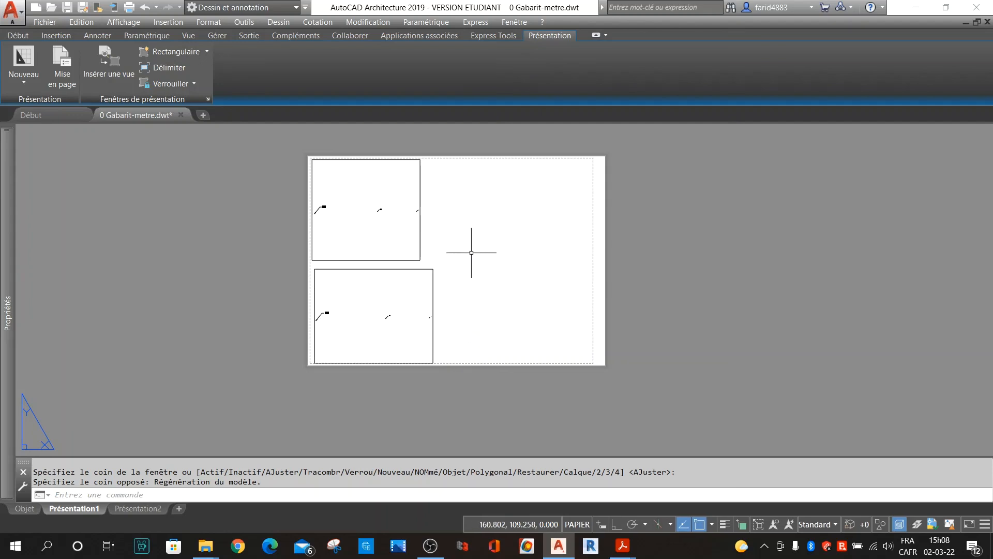
{"action": "key", "text": "Return"}
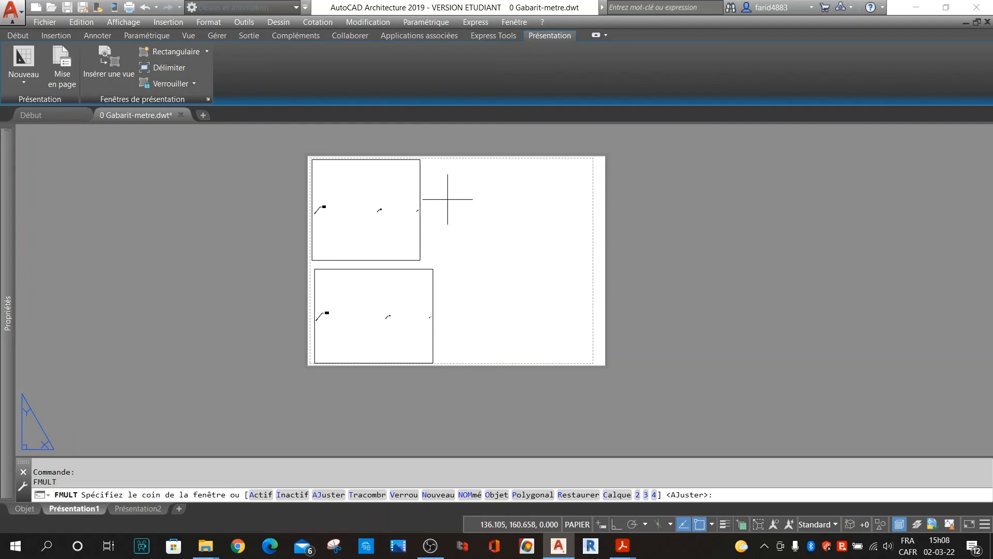
{"action": "left_click", "coordinate": [438, 164]}
{"action": "left_click", "coordinate": [551, 258]}
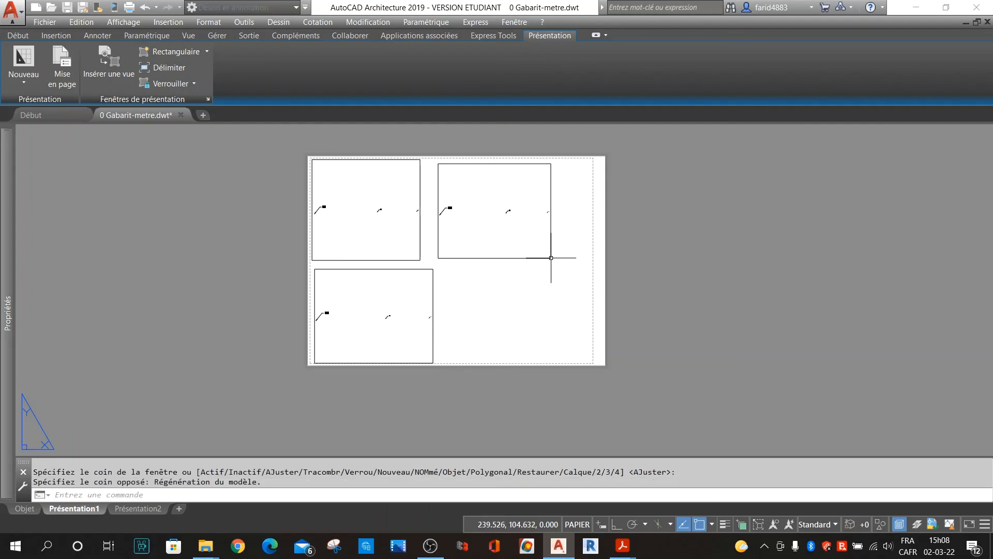
Reposition the views inside the viewports to frame the 100 leader in the first, 50 in the second and 25 in the one below.
{"action": "scroll", "coordinate": [372, 206], "scroll_direction": "up", "scroll_amount": 2}
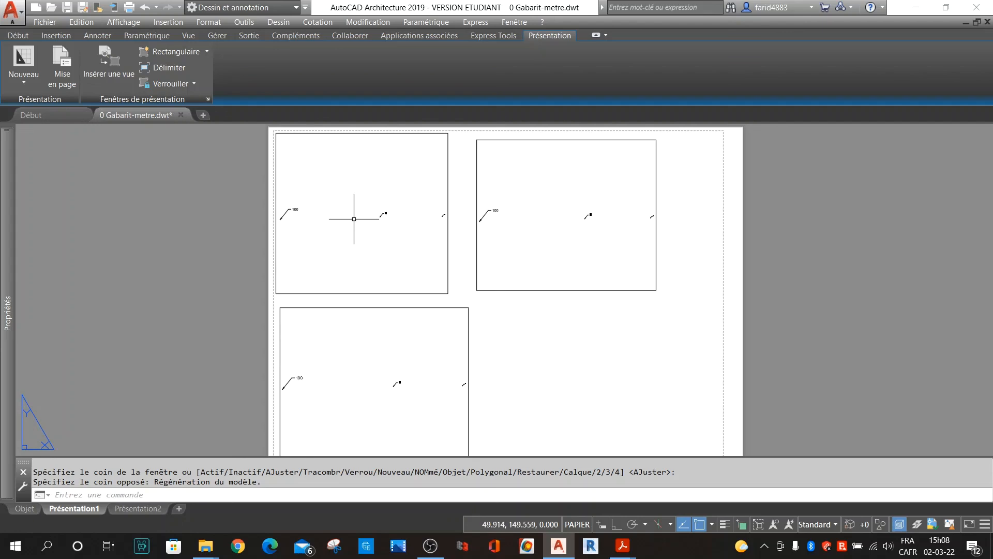
{"action": "left_click", "coordinate": [357, 220]}
{"action": "double_click", "coordinate": [326, 216]}
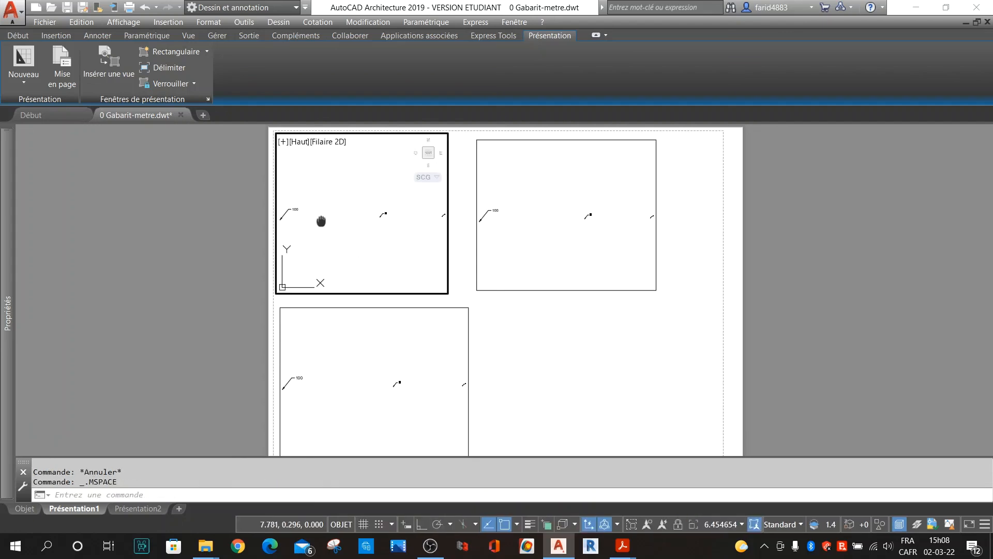
{"action": "mouse_move", "coordinate": [320, 221]}
{"action": "middle_mouse_down"}
{"action": "mouse_move", "coordinate": [395, 224]}
{"action": "mouse_move", "coordinate": [377, 222]}
{"action": "middle_mouse_up"}
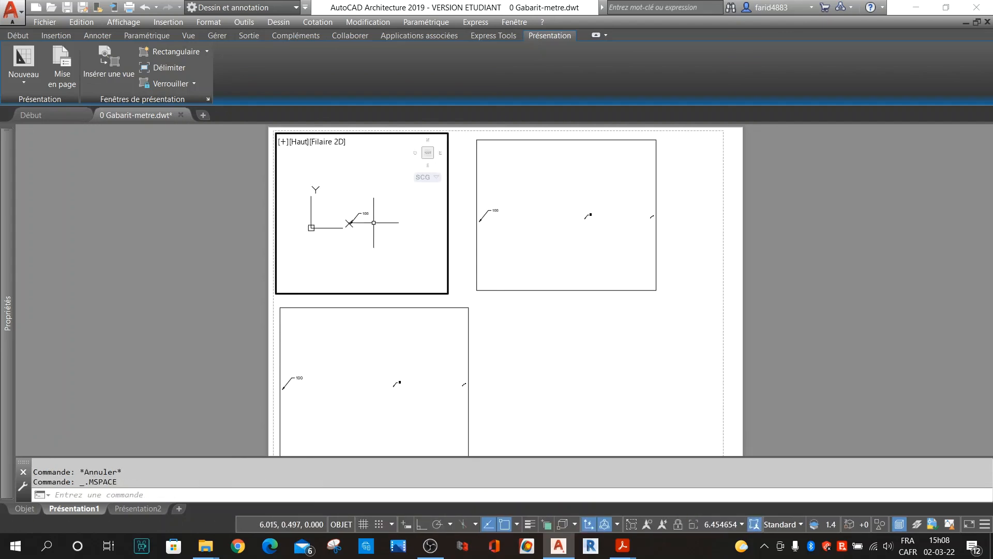
{"action": "left_click", "coordinate": [550, 231]}
{"action": "middle_click_drag", "start_coordinate": [588, 222], "coordinate": [564, 238]}
{"action": "left_click", "coordinate": [404, 344]}
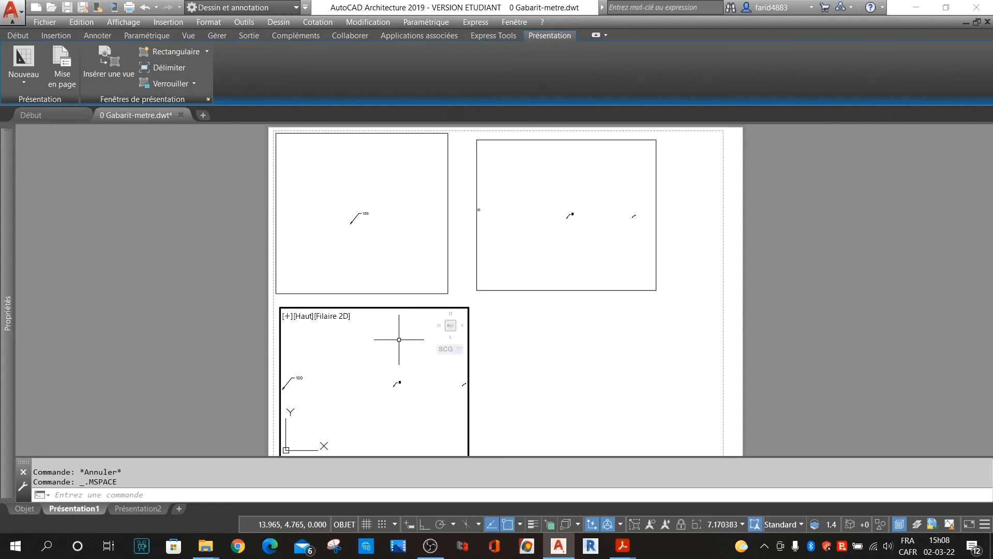
{"action": "mouse_move", "coordinate": [403, 356]}
{"action": "middle_mouse_down"}
{"action": "mouse_move", "coordinate": [337, 352]}
{"action": "mouse_move", "coordinate": [312, 363]}
{"action": "middle_mouse_up"}
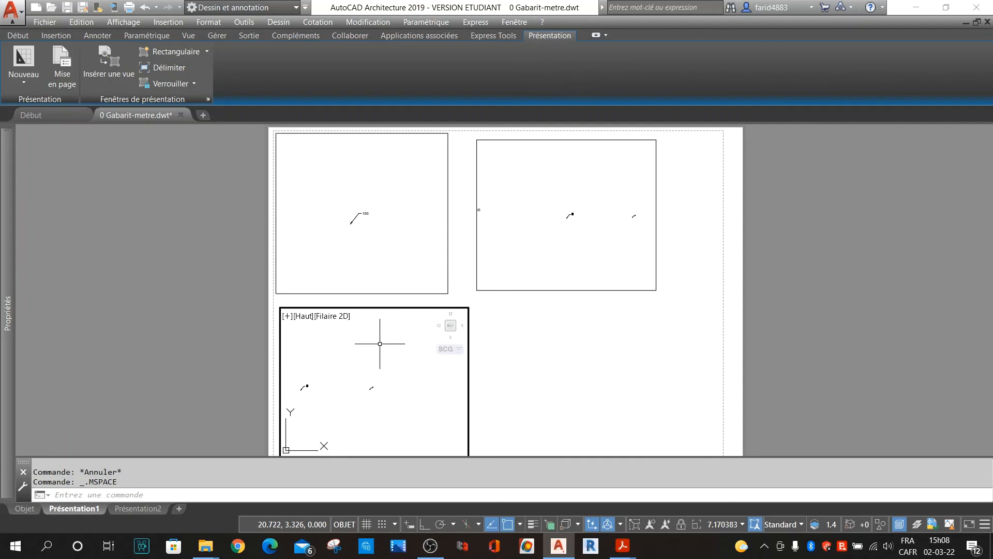
Set the scale of the viewport showing the 100 leader to 1:100.
{"action": "left_click", "coordinate": [398, 249]}
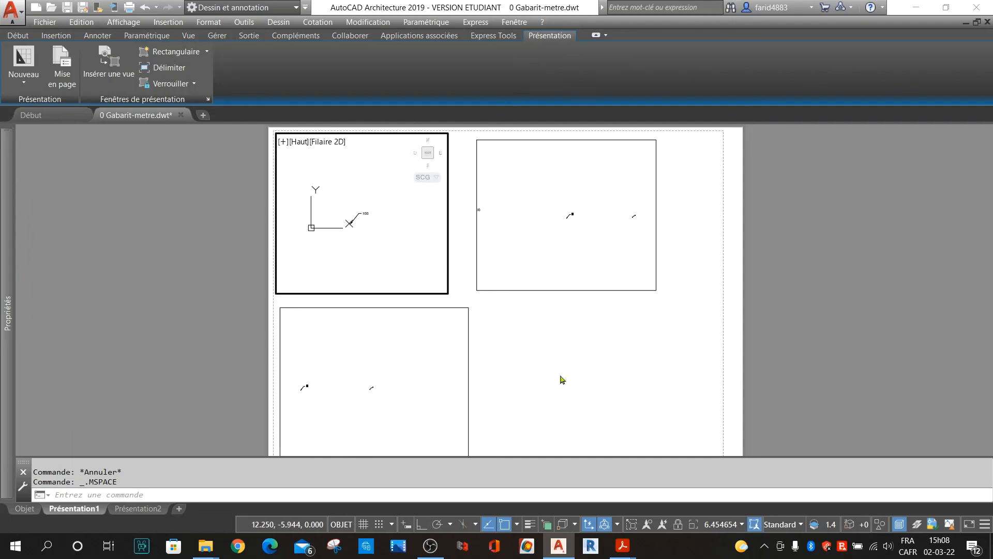
{"action": "left_click", "coordinate": [735, 526]}
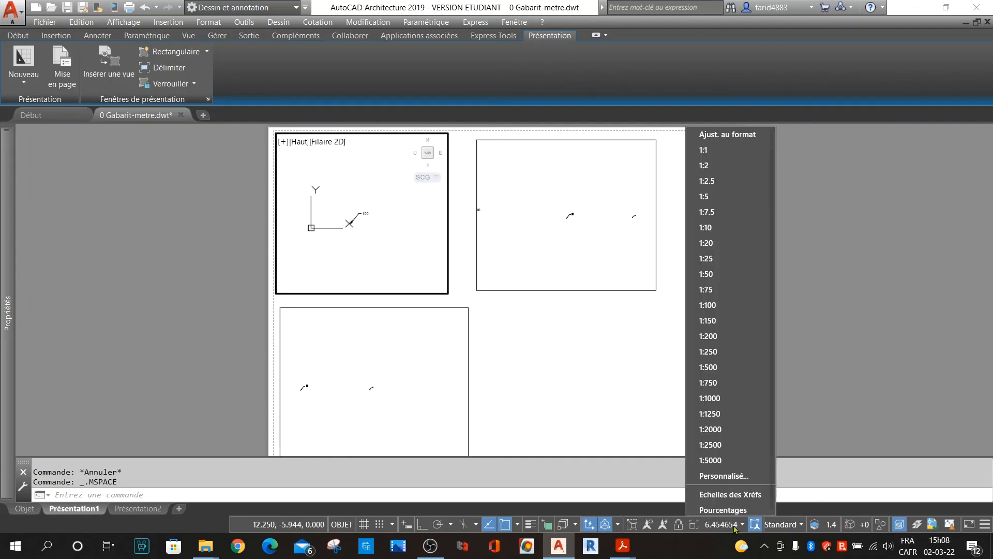
{"action": "left_click", "coordinate": [740, 309]}
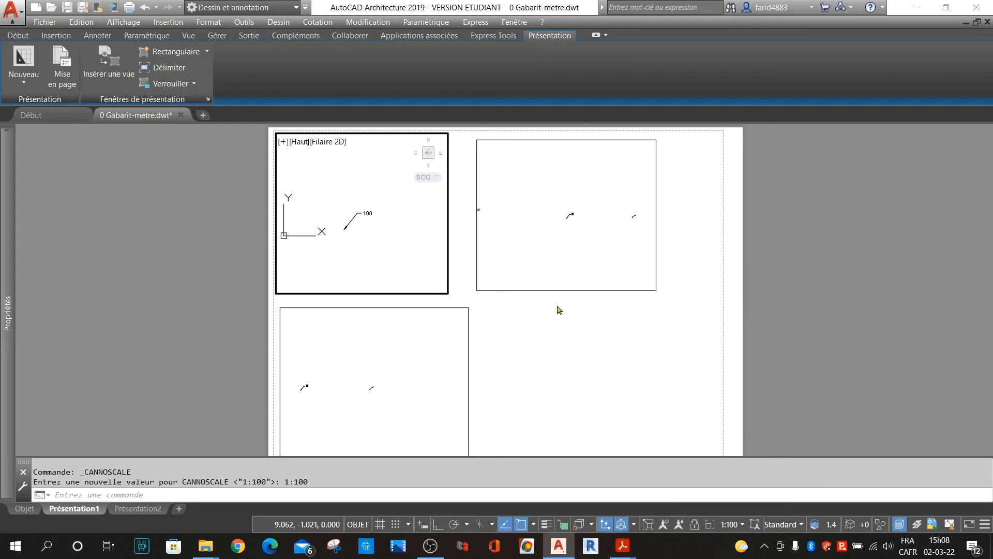
Set the scale of the viewport framing the 50 leader to 1:50.
{"action": "left_click", "coordinate": [581, 243]}
{"action": "left_click", "coordinate": [732, 528]}
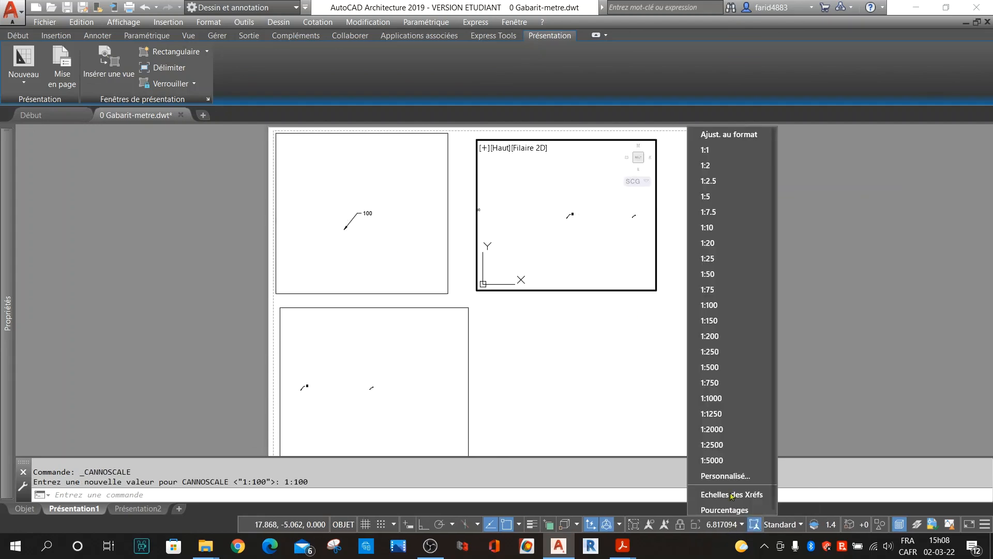
{"action": "left_click", "coordinate": [736, 276]}
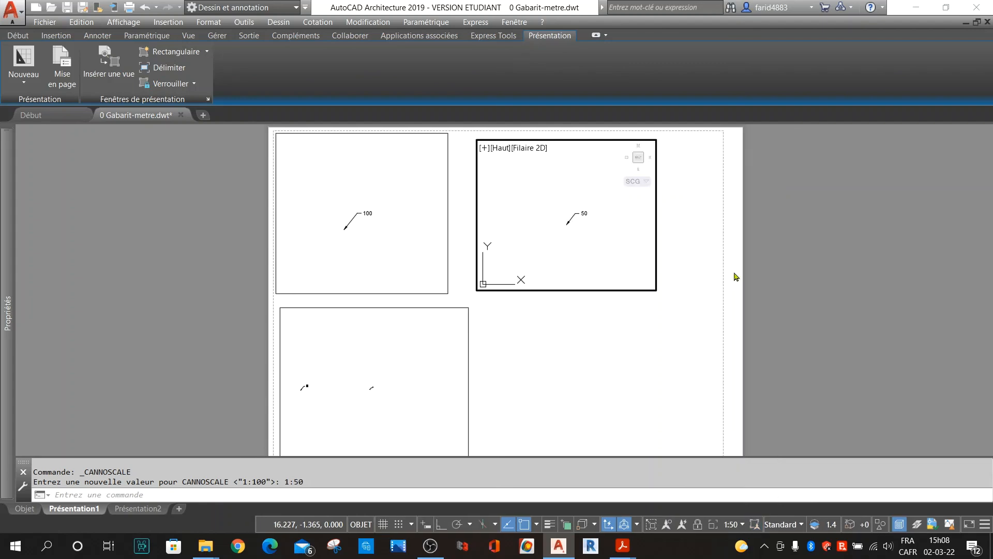
Set the lower viewport's scale to 1:25 with the 25 leader framed in it, and return to paper space.
{"action": "left_click", "coordinate": [400, 416]}
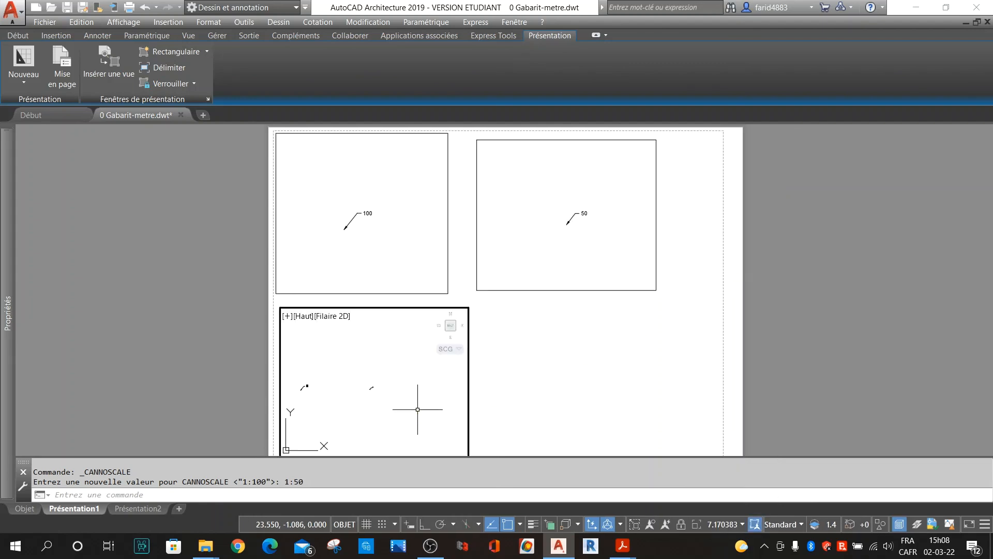
{"action": "left_click", "coordinate": [724, 525]}
{"action": "left_click", "coordinate": [757, 259]}
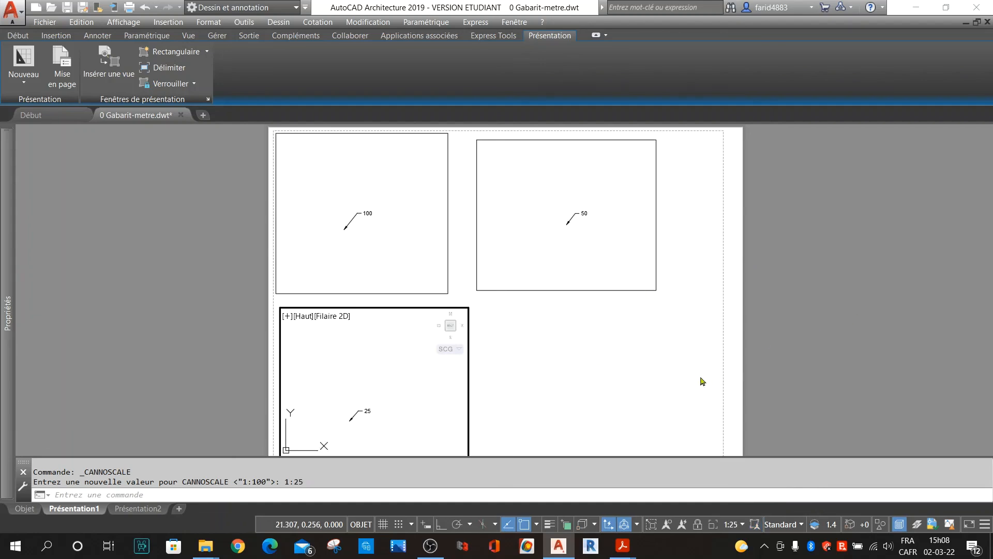
{"action": "scroll", "coordinate": [444, 228], "scroll_direction": "up", "scroll_amount": 3}
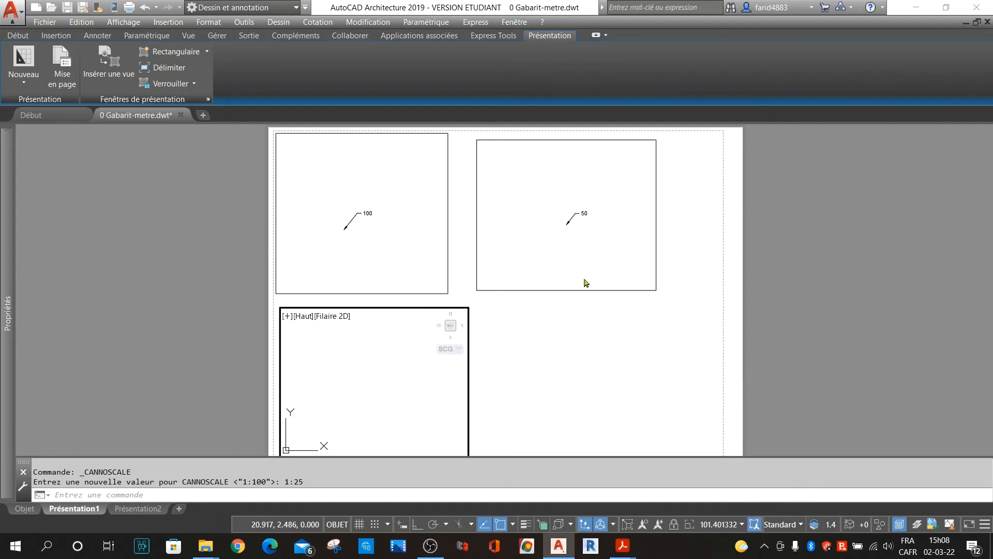
{"action": "scroll", "coordinate": [367, 381], "scroll_direction": "down", "scroll_amount": 5}
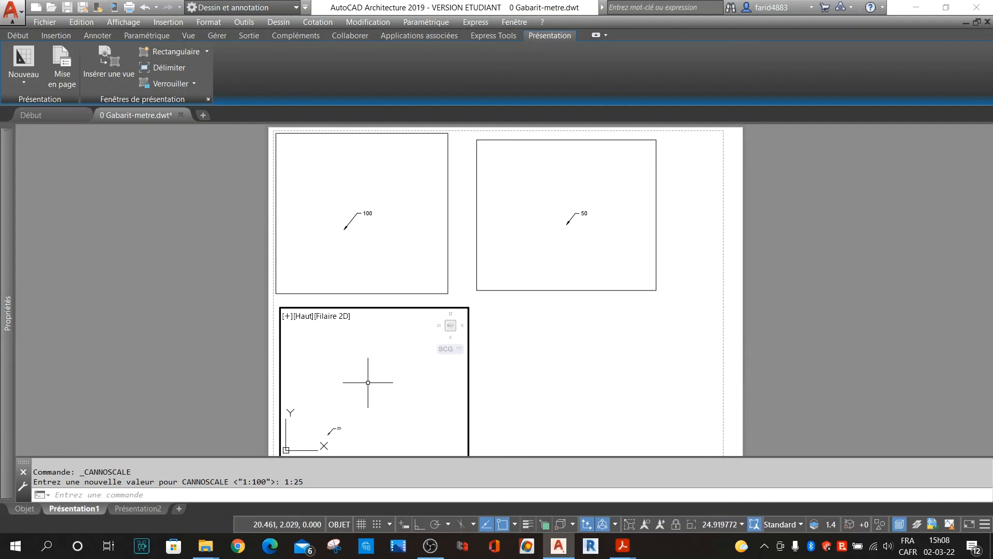
{"action": "scroll", "coordinate": [372, 402], "scroll_direction": "up", "scroll_amount": 2}
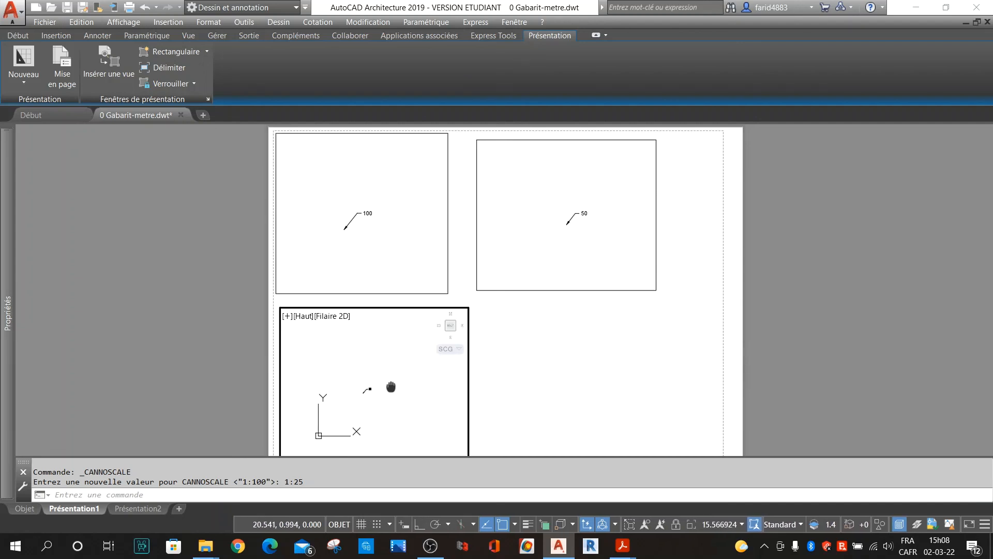
{"action": "left_click", "coordinate": [728, 527]}
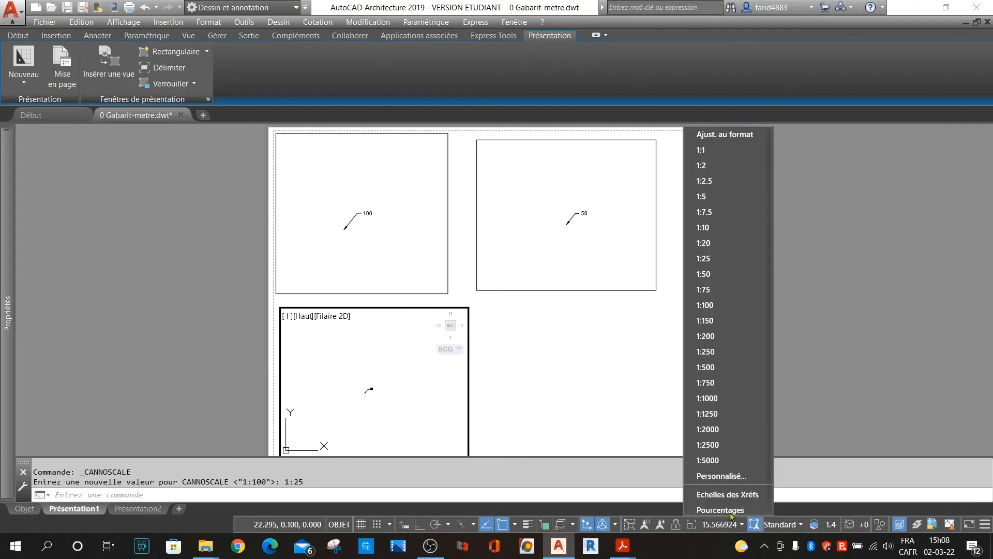
{"action": "left_click", "coordinate": [740, 257]}
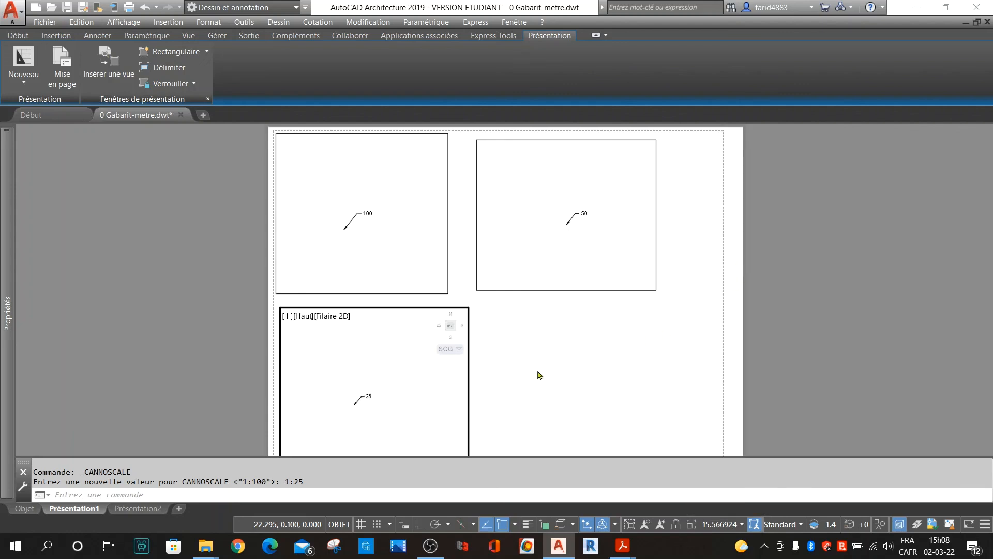
{"action": "double_click", "coordinate": [886, 316]}
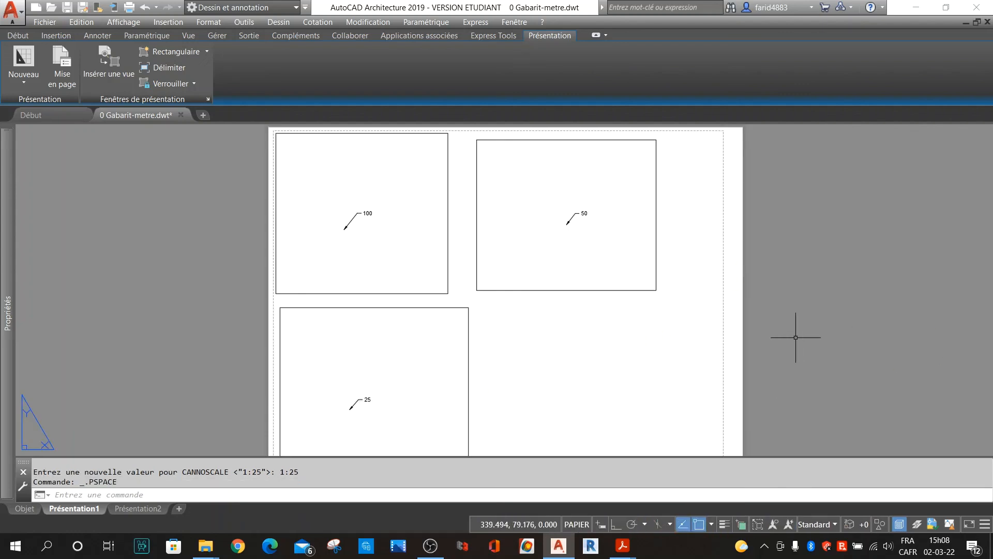
Compare the text and arrowhead sizes of the 100, 50 and 25 leaders across the three viewports on the sheet.
{"action": "scroll", "coordinate": [454, 175], "scroll_direction": "up", "scroll_amount": 4}
{"action": "scroll", "coordinate": [454, 175], "scroll_direction": "down", "scroll_amount": 2}
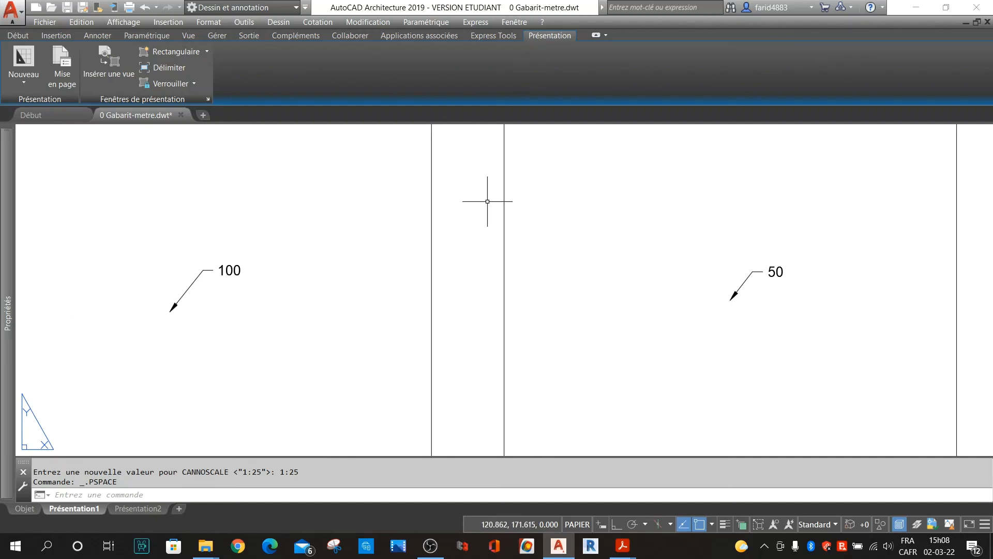
{"action": "scroll", "coordinate": [539, 235], "scroll_direction": "up", "scroll_amount": 2}
{"action": "middle_click_drag", "start_coordinate": [544, 239], "coordinate": [594, 234]}
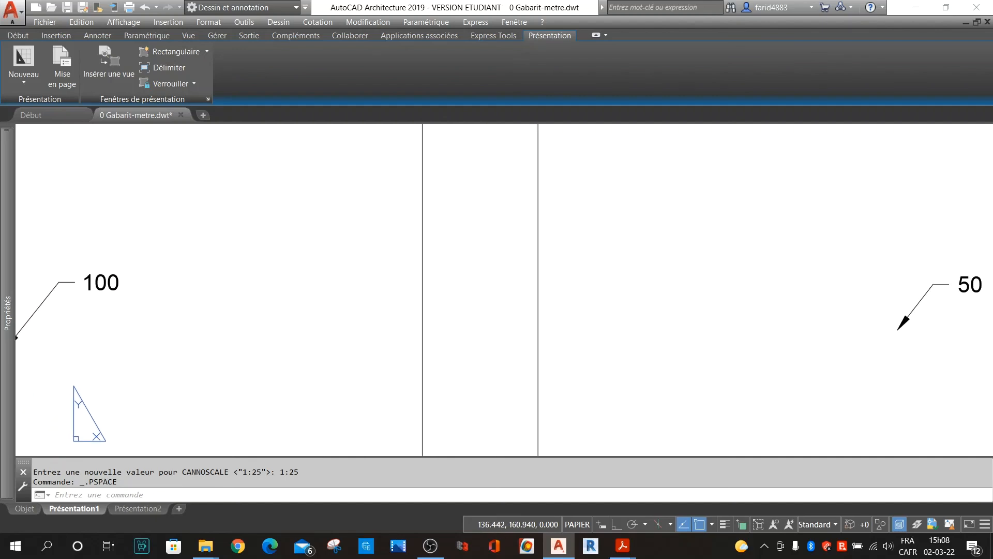
{"action": "scroll", "coordinate": [543, 224], "scroll_direction": "down", "scroll_amount": 2}
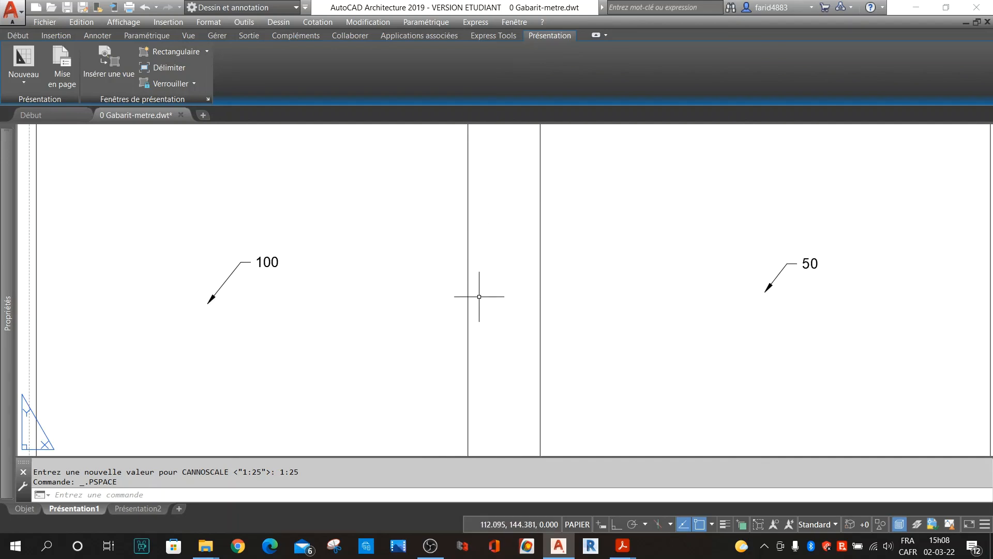
{"action": "middle_click_drag", "start_coordinate": [474, 346], "coordinate": [704, 129]}
{"action": "scroll", "coordinate": [569, 308], "scroll_direction": "up", "scroll_amount": 2}
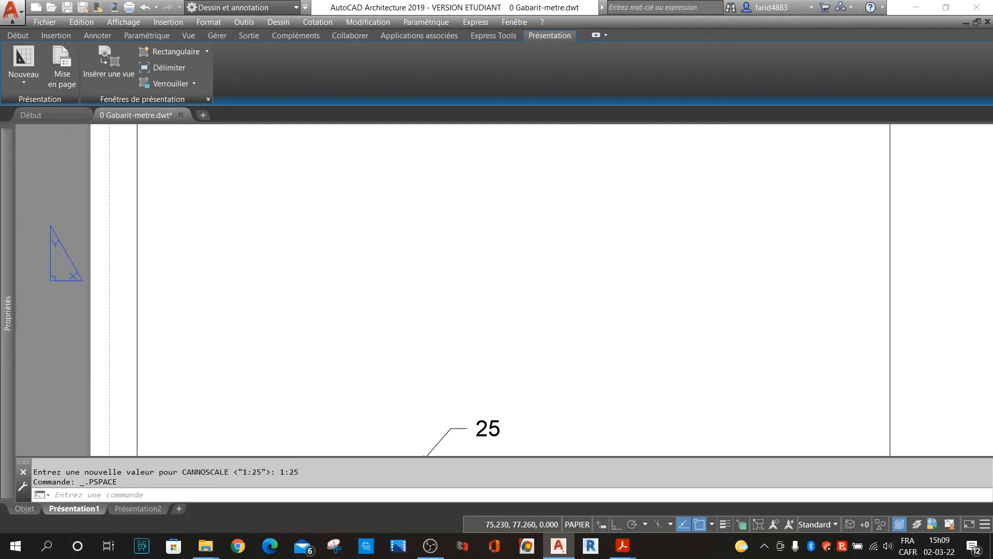
{"action": "scroll", "coordinate": [533, 270], "scroll_direction": "down", "scroll_amount": 4}
{"action": "middle_click_drag", "start_coordinate": [553, 258], "coordinate": [452, 337]}
{"action": "scroll", "coordinate": [450, 348], "scroll_direction": "down", "scroll_amount": 2}
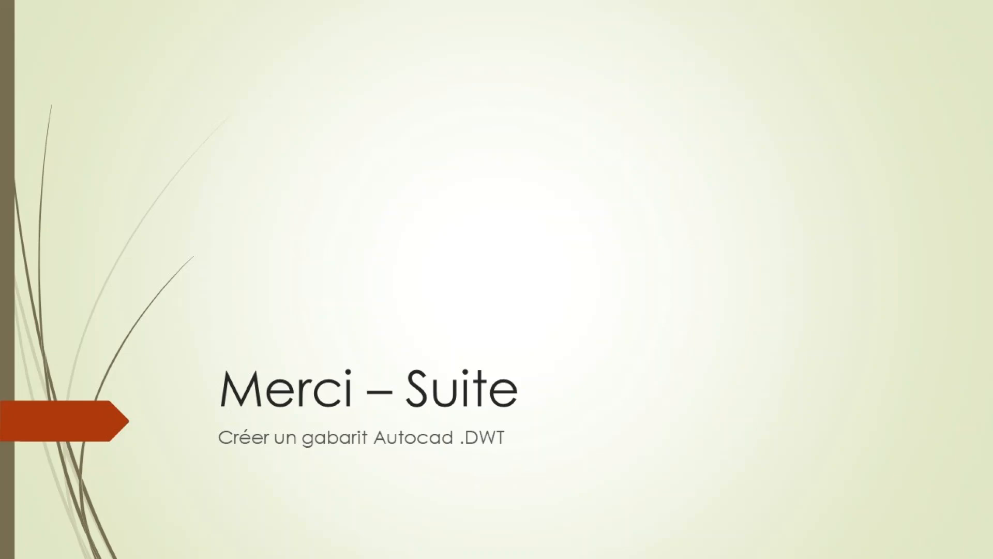